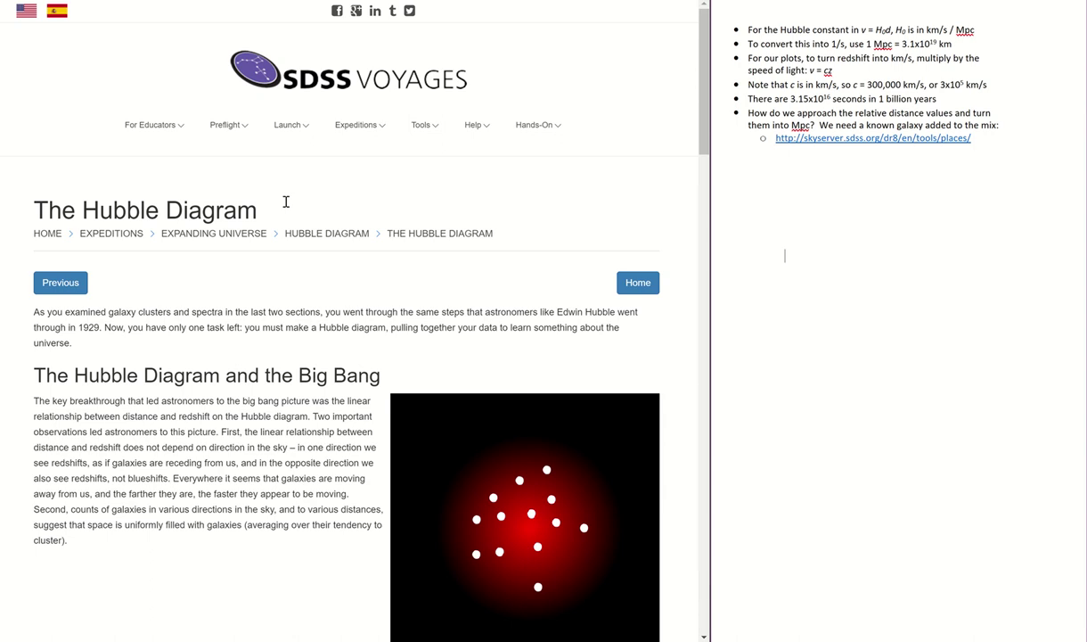
# Step: Play the expansion animation in the section The Hubble Diagram and the Big Bang
pyautogui.scroll(-1, 286, 202)
pyautogui.scroll(-3, 286, 202)
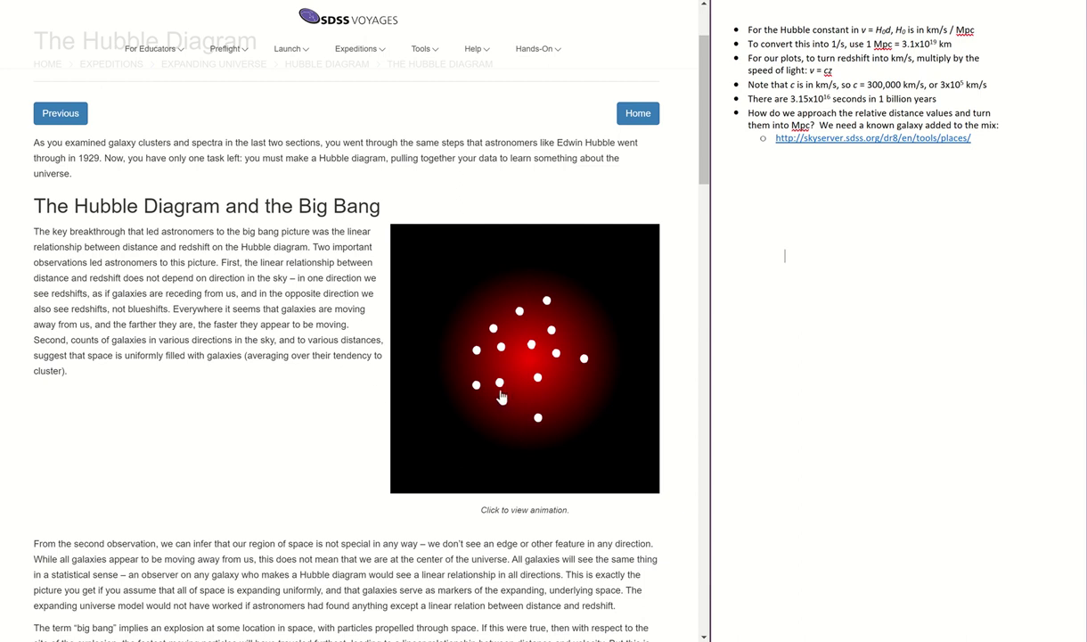
pyautogui.click(523, 367)
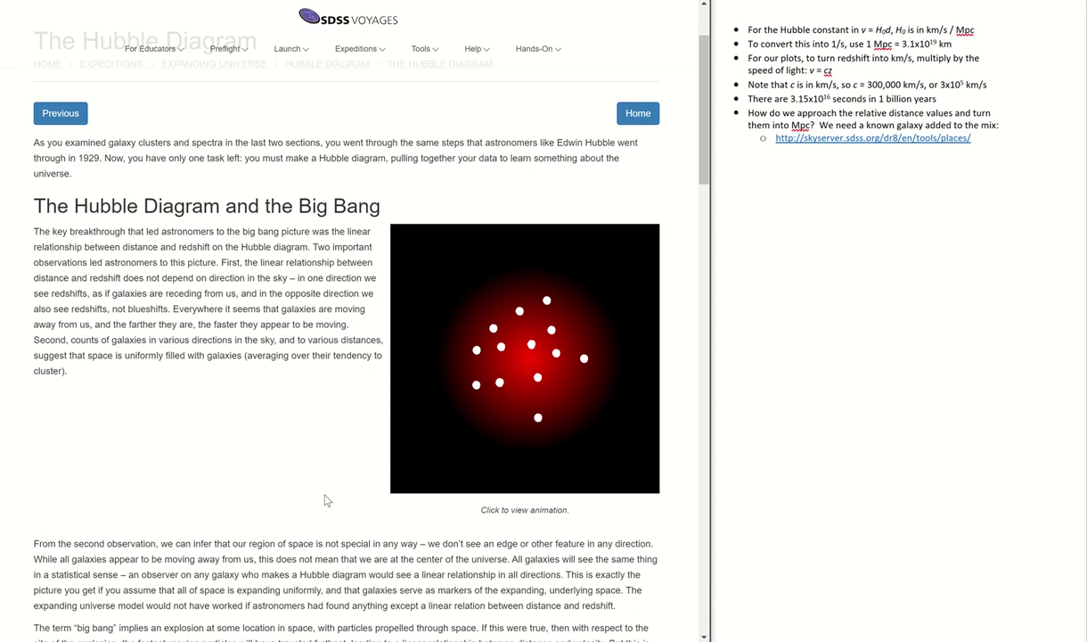
pyautogui.scroll(-1, 327, 501)
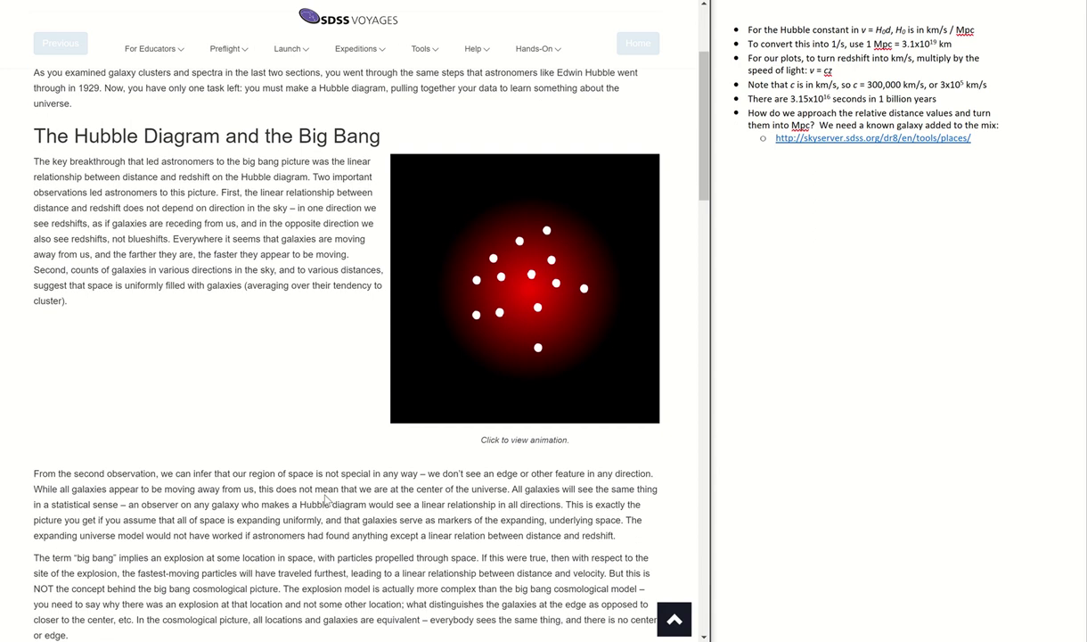
pyautogui.scroll(-1, 326, 501)
pyautogui.click(536, 258)
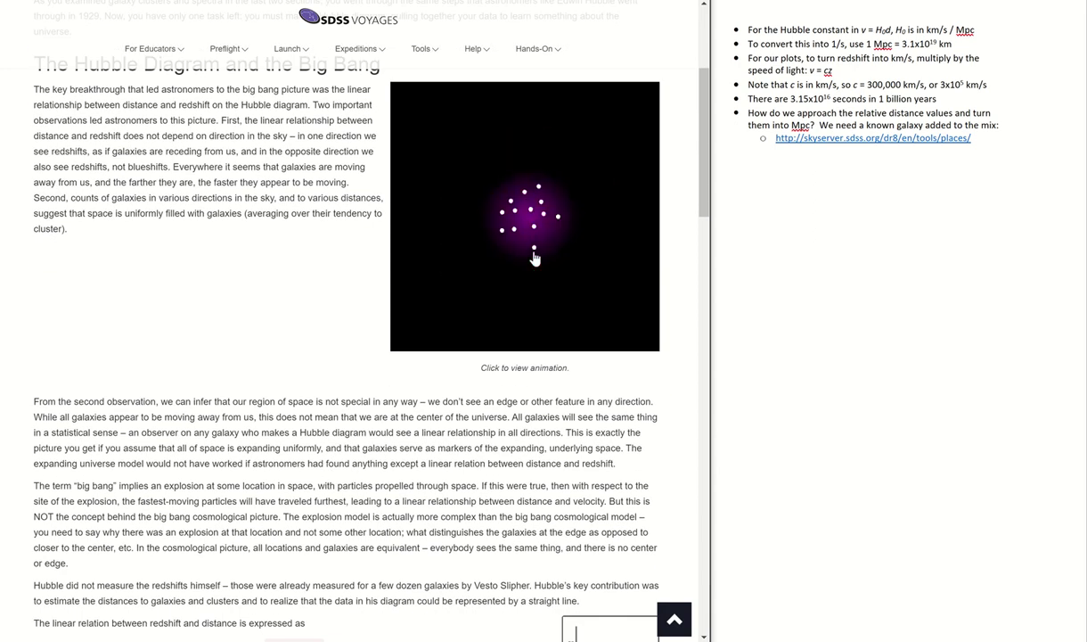
pyautogui.scroll(-3, 339, 417)
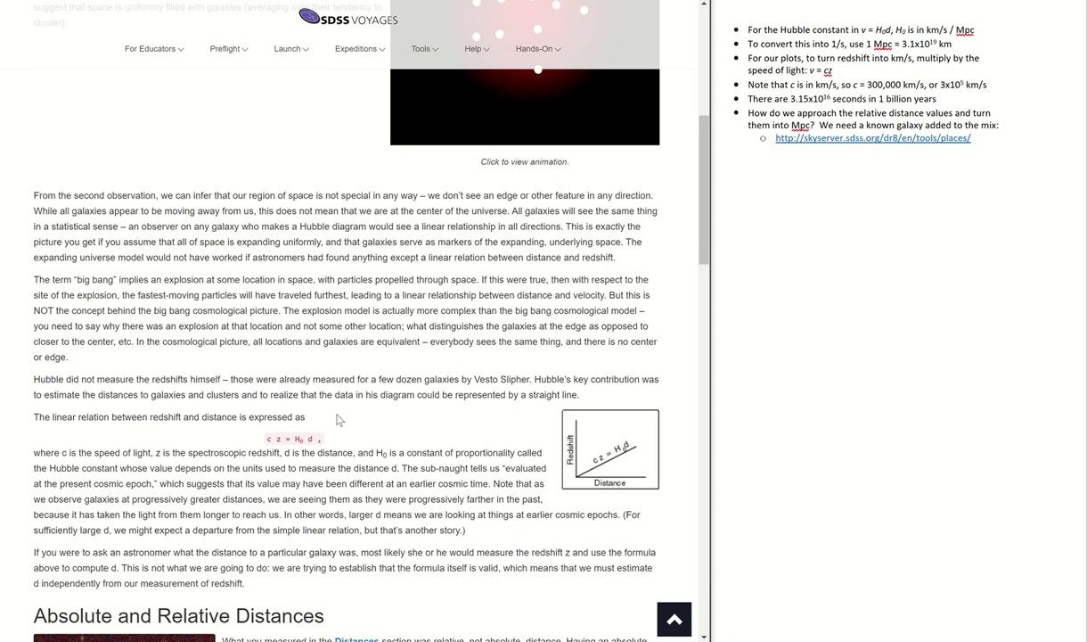
# Step: Highlight the linear redshift-distance relation c z = H₀ d and its individual terms in the text
pyautogui.scroll(-1, 338, 419)
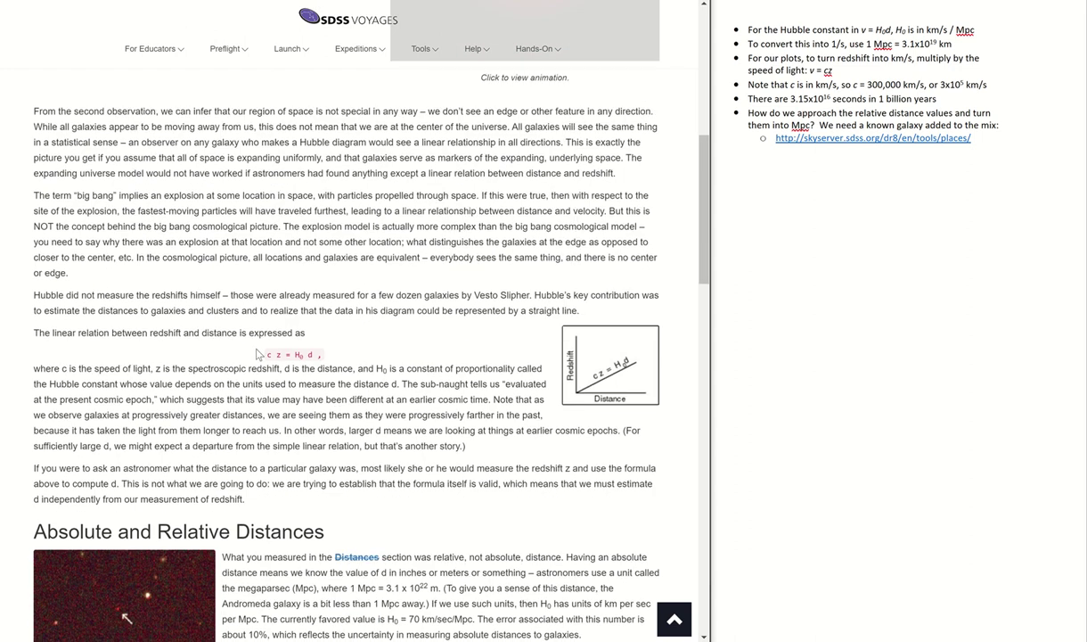
pyautogui.moveTo(260, 355); pyautogui.dragTo(319, 355)
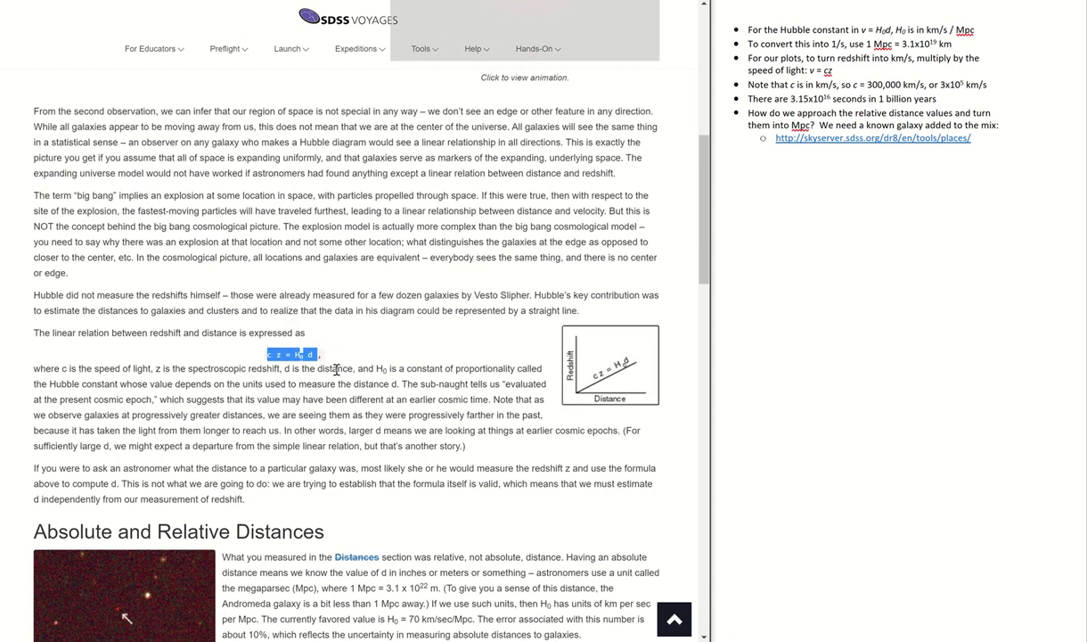
pyautogui.click(258, 341)
pyautogui.moveTo(267, 356); pyautogui.dragTo(281, 356)
pyautogui.click(298, 357)
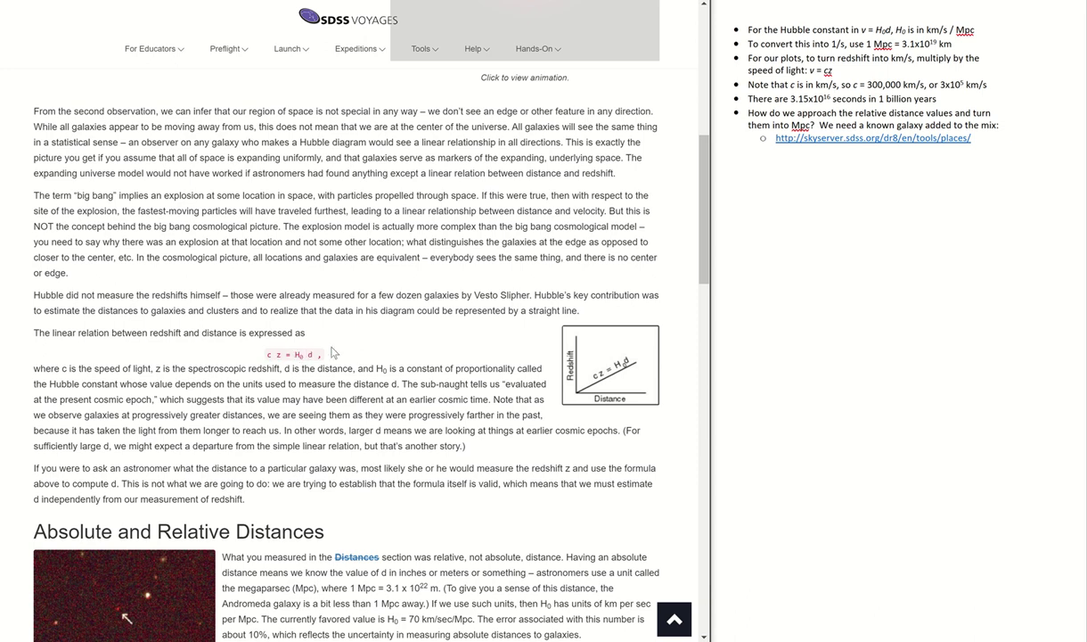
pyautogui.doubleClick(300, 354)
pyautogui.click(424, 435)
# Step: For Exercise 18, handwrite H₀ = 70 km/s over Mpc in the notes below the bullet list
pyautogui.scroll(-3, 602, 479)
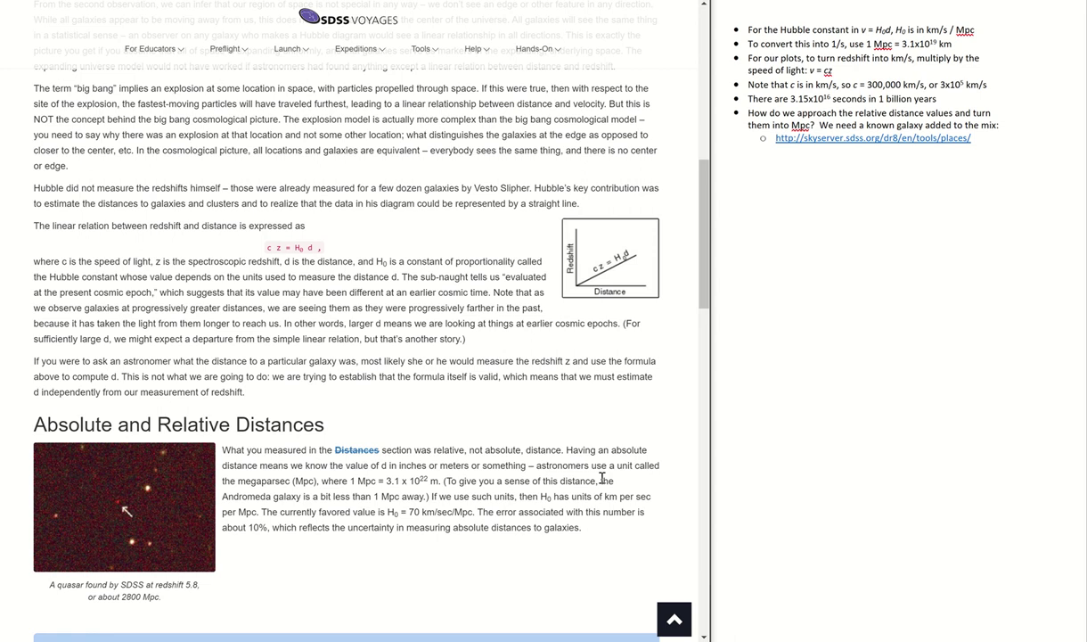
pyautogui.scroll(-10, 602, 478)
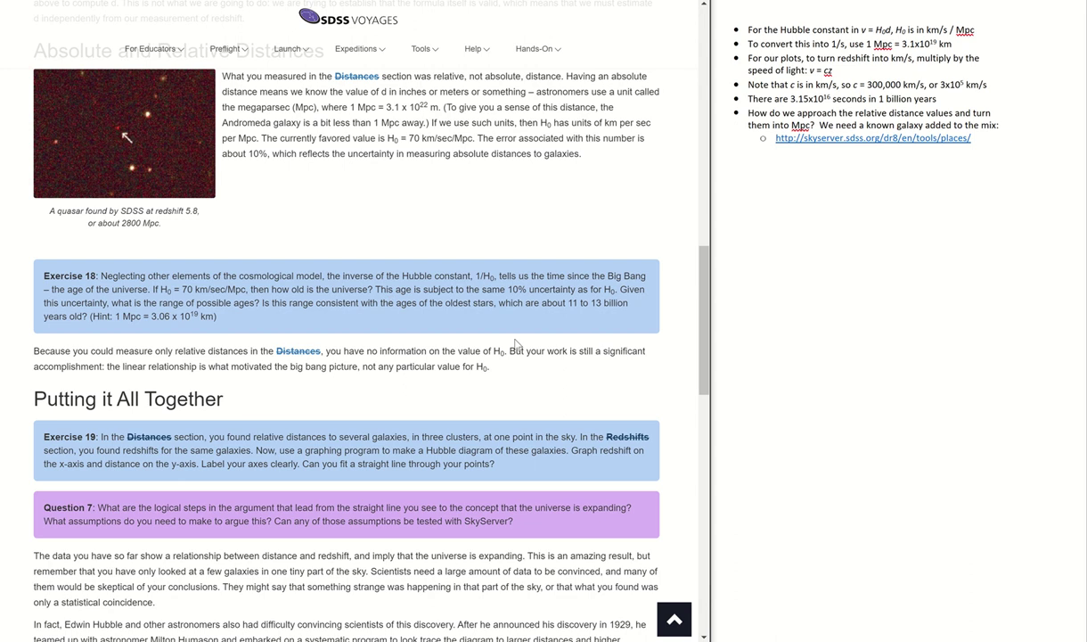
pyautogui.scroll(-1, 515, 345)
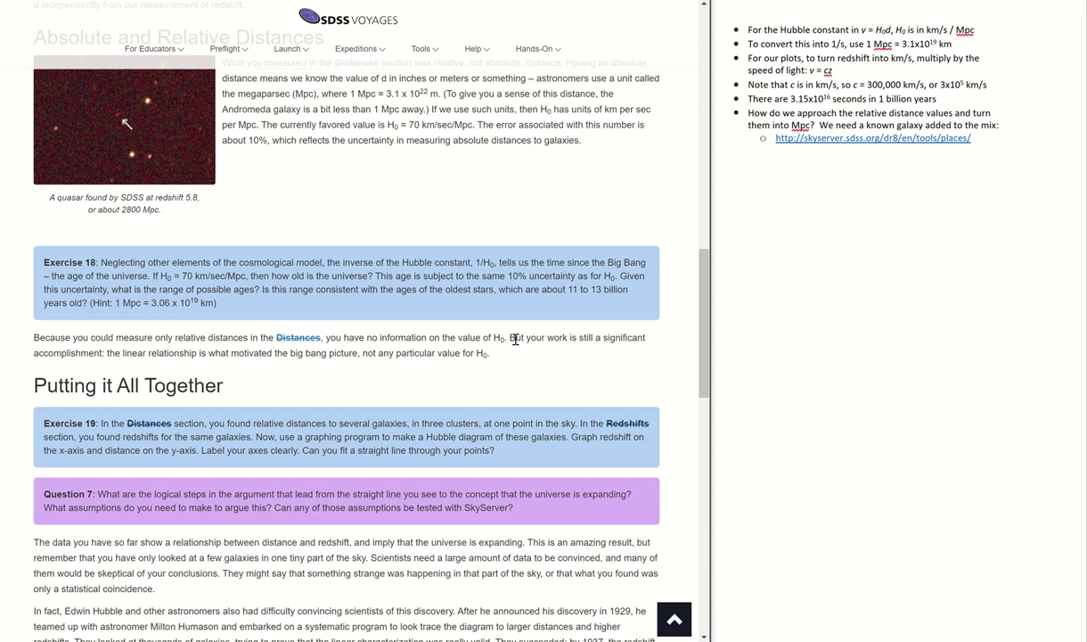
pyautogui.moveTo(758, 184); pyautogui.dragTo(759, 218)
pyautogui.moveTo(769, 177)
pyautogui.mouseDown()
pyautogui.moveTo(770, 222)
pyautogui.moveTo(764, 209)
pyautogui.mouseUp()
pyautogui.moveTo(773, 221); pyautogui.dragTo(801, 201)
pyautogui.moveTo(820, 194)
pyautogui.mouseDown()
pyautogui.moveTo(825, 210)
pyautogui.moveTo(844, 192)
pyautogui.moveTo(902, 183)
pyautogui.moveTo(905, 204)
pyautogui.mouseUp()
pyautogui.moveTo(863, 209)
pyautogui.mouseDown()
pyautogui.moveTo(922, 207)
pyautogui.moveTo(874, 235)
pyautogui.moveTo(895, 239)
pyautogui.mouseUp()
pyautogui.moveTo(895, 224); pyautogui.dragTo(912, 233)
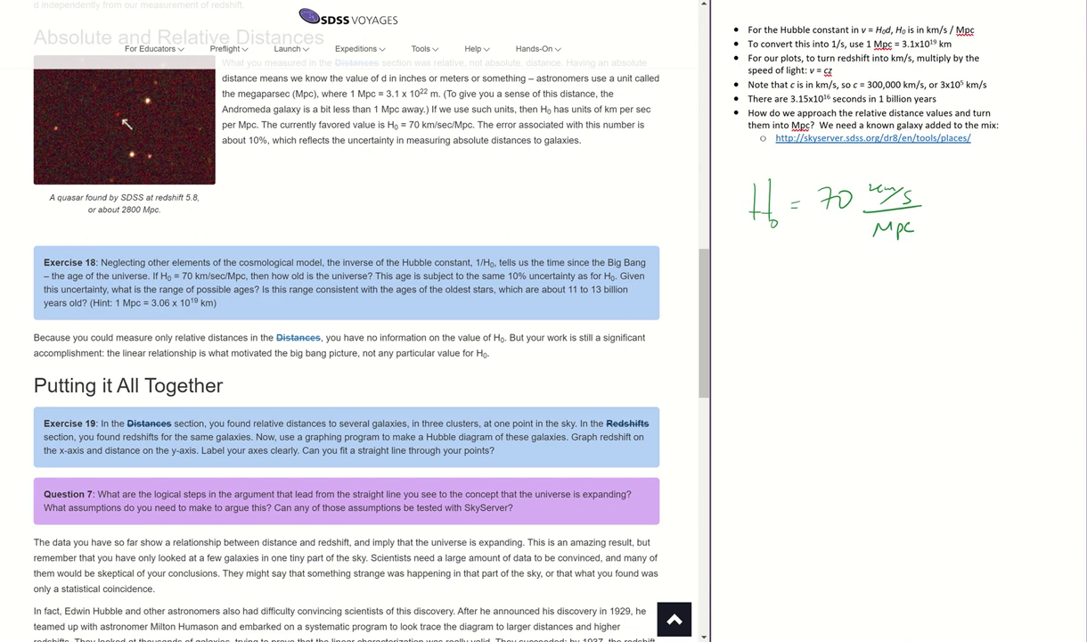
# Step: Redraw the handwritten H₀ symbol in front of the equals sign in the first equation
pyautogui.click(755, 217)
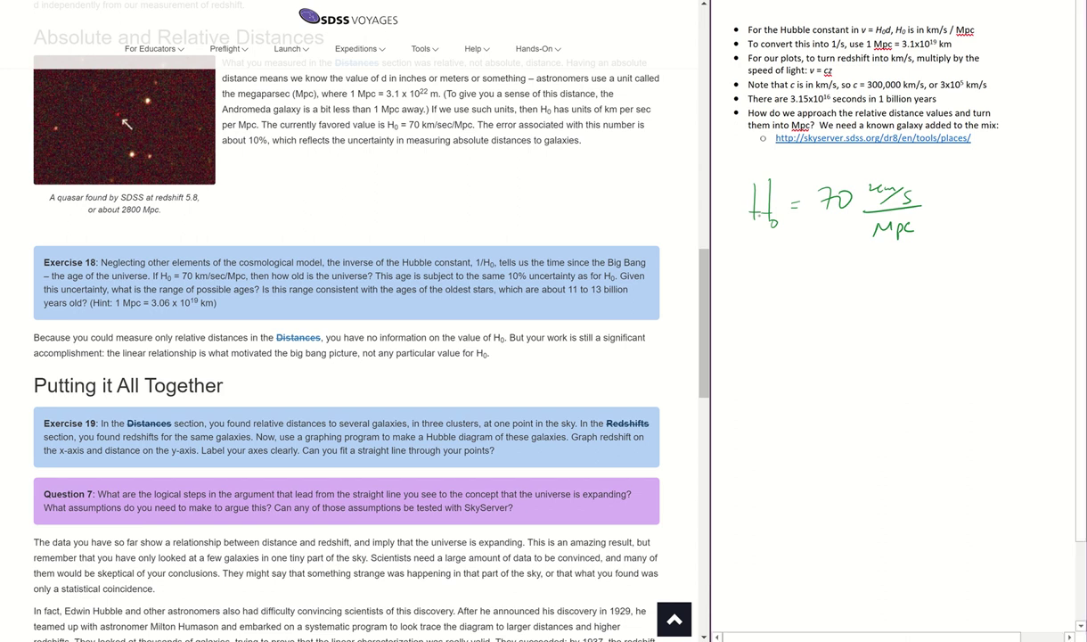
pyautogui.moveTo(750, 230)
pyautogui.mouseDown()
pyautogui.moveTo(785, 242)
pyautogui.moveTo(755, 228)
pyautogui.mouseUp()
pyautogui.moveTo(772, 187); pyautogui.dragTo(779, 229)
pyautogui.click(894, 200)
pyautogui.moveTo(870, 195); pyautogui.dragTo(882, 193)
pyautogui.moveTo(880, 241); pyautogui.dragTo(899, 240)
pyautogui.hotkey('ctrl', 'z')
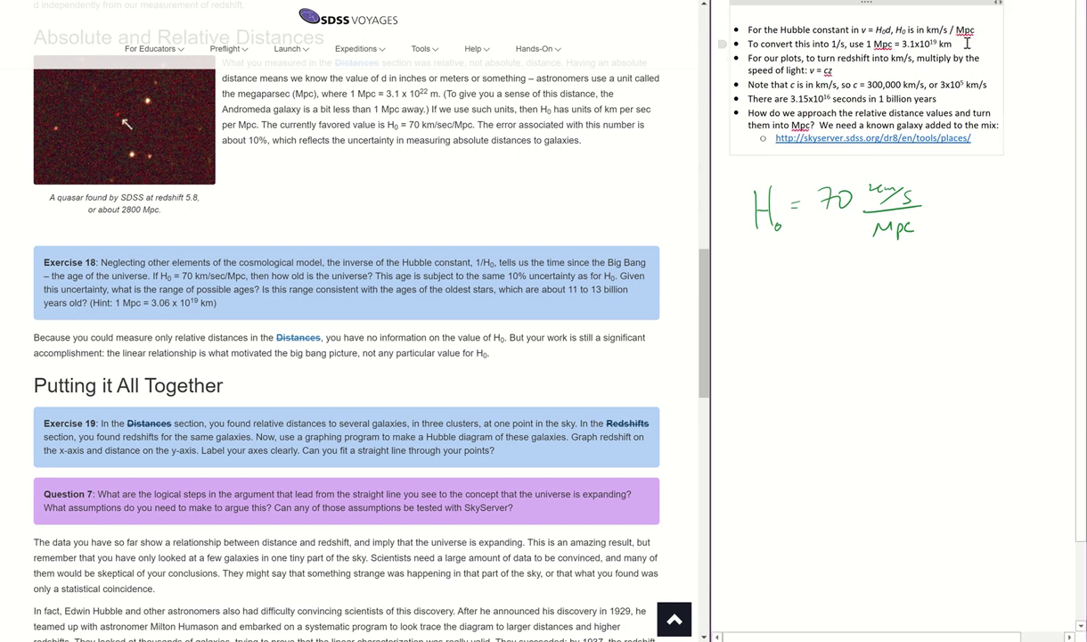
# Step: Highlight the conversion 1 Mpc = 3.1x10¹⁹ km and handwrite a second line, H₀ = 70 km/s above a fraction bar
pyautogui.moveTo(963, 43); pyautogui.dragTo(866, 43)
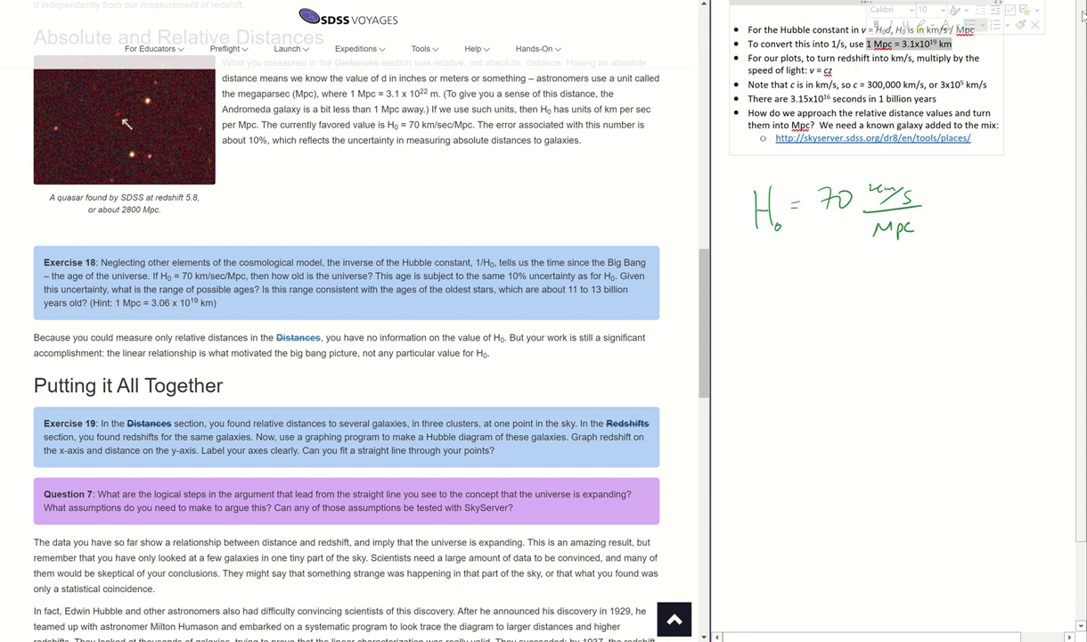
pyautogui.moveTo(735, 290)
pyautogui.mouseDown()
pyautogui.moveTo(735, 315)
pyautogui.moveTo(747, 301)
pyautogui.mouseUp()
pyautogui.moveTo(747, 290)
pyautogui.mouseDown()
pyautogui.moveTo(747, 313)
pyautogui.moveTo(757, 314)
pyautogui.mouseUp()
pyautogui.moveTo(760, 308)
pyautogui.mouseDown()
pyautogui.moveTo(808, 285)
pyautogui.moveTo(801, 298)
pyautogui.moveTo(854, 285)
pyautogui.mouseUp()
pyautogui.moveTo(857, 278); pyautogui.dragTo(880, 287)
pyautogui.moveTo(797, 304); pyautogui.dragTo(912, 290)
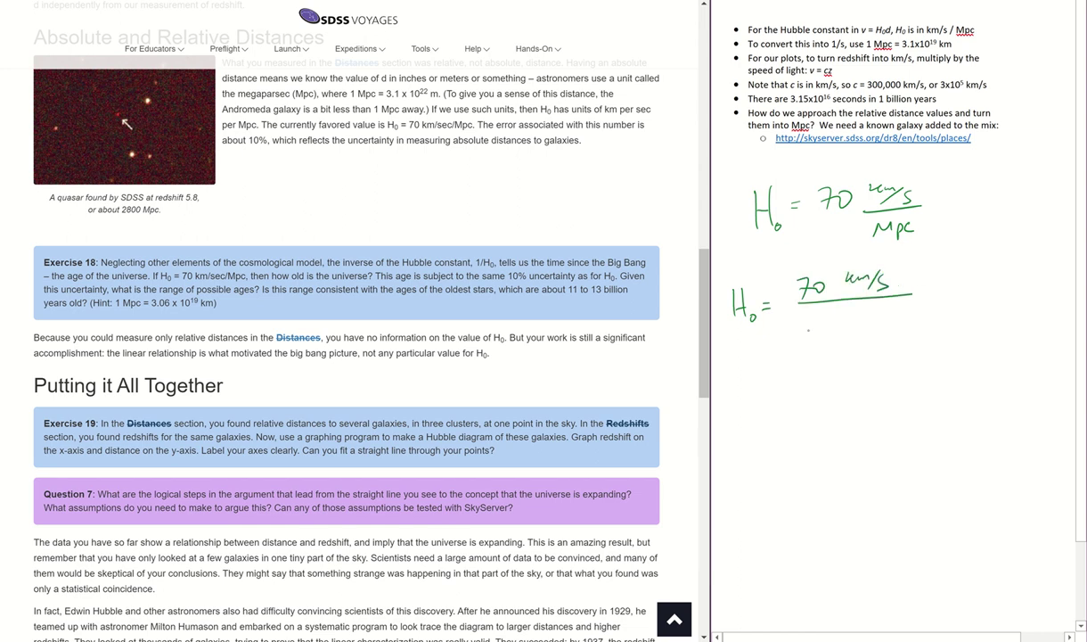
# Step: Handwrite 3.1 × 10¹⁹ km as the denominator and cross out km above and below the fraction bar
pyautogui.moveTo(801, 319)
pyautogui.mouseDown()
pyautogui.moveTo(802, 331)
pyautogui.moveTo(816, 329)
pyautogui.mouseUp()
pyautogui.moveTo(825, 318)
pyautogui.mouseDown()
pyautogui.moveTo(825, 329)
pyautogui.moveTo(854, 329)
pyautogui.mouseUp()
pyautogui.moveTo(854, 323)
pyautogui.mouseDown()
pyautogui.moveTo(847, 329)
pyautogui.moveTo(863, 330)
pyautogui.mouseUp()
pyautogui.moveTo(873, 318); pyautogui.dragTo(899, 311)
pyautogui.click(910, 308)
pyautogui.moveTo(912, 307); pyautogui.dragTo(911, 320)
pyautogui.moveTo(920, 311)
pyautogui.mouseDown()
pyautogui.moveTo(922, 321)
pyautogui.moveTo(941, 318)
pyautogui.mouseUp()
pyautogui.moveTo(846, 287); pyautogui.dragTo(866, 273)
pyautogui.moveTo(910, 332); pyautogui.dragTo(959, 301)
# Step: Handwrite the simplified line = 70/3.1 × 1/10¹⁹ 1/sec and circle the remaining s in the line above
pyautogui.moveTo(754, 392)
pyautogui.mouseDown()
pyautogui.moveTo(798, 390)
pyautogui.moveTo(810, 378)
pyautogui.moveTo(816, 394)
pyautogui.moveTo(796, 418)
pyautogui.moveTo(822, 420)
pyautogui.moveTo(849, 400)
pyautogui.mouseUp()
pyautogui.moveTo(850, 390); pyautogui.dragTo(839, 400)
pyautogui.moveTo(882, 363)
pyautogui.mouseDown()
pyautogui.moveTo(893, 390)
pyautogui.moveTo(906, 381)
pyautogui.moveTo(879, 413)
pyautogui.mouseUp()
pyautogui.moveTo(888, 400); pyautogui.dragTo(897, 402)
pyautogui.moveTo(906, 395); pyautogui.dragTo(903, 404)
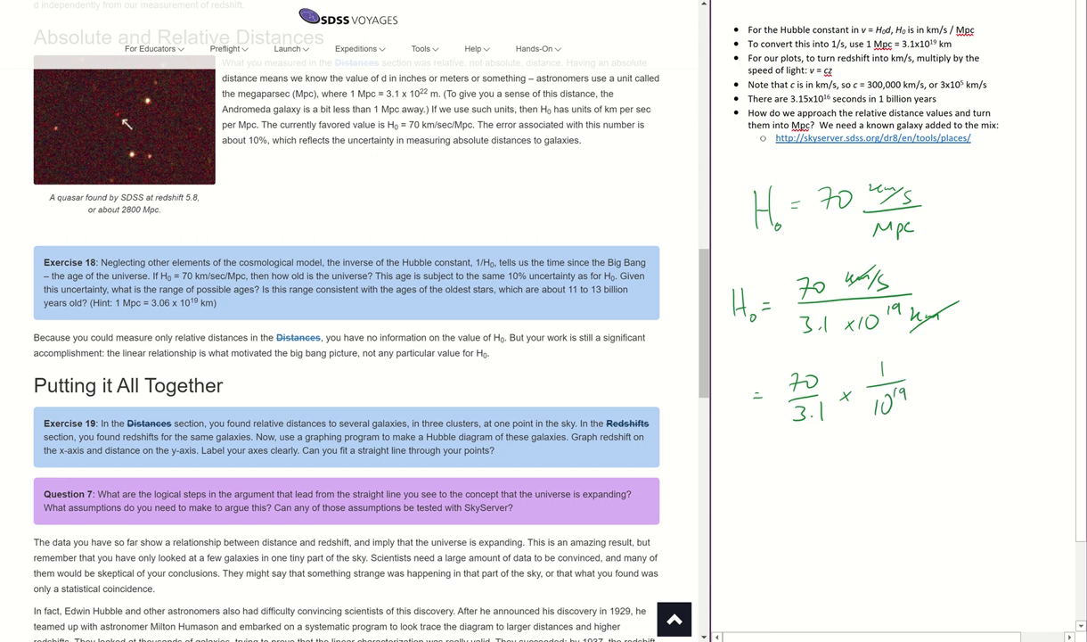
pyautogui.moveTo(950, 360)
pyautogui.mouseDown()
pyautogui.moveTo(963, 376)
pyautogui.moveTo(950, 403)
pyautogui.mouseUp()
pyautogui.moveTo(963, 394); pyautogui.dragTo(976, 400)
pyautogui.moveTo(891, 273); pyautogui.dragTo(894, 276)
# Step: Handwrite the inverse of the Hubble constant as 1/H₀ = 3.1/70 × 10¹⁹ sec
pyautogui.moveTo(736, 450); pyautogui.dragTo(745, 495)
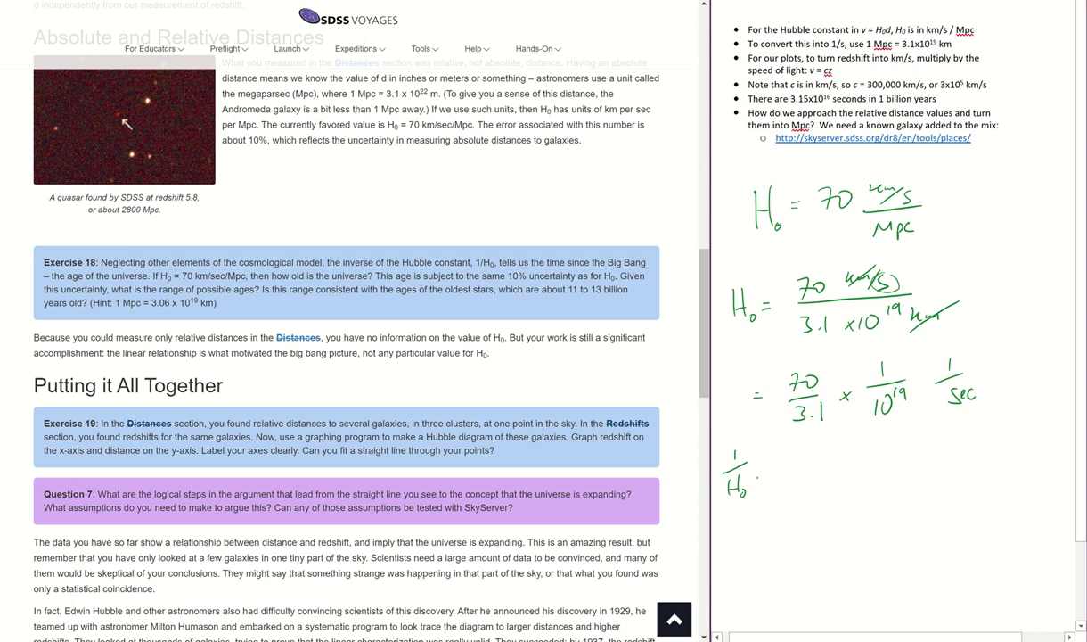
pyautogui.moveTo(757, 489); pyautogui.dragTo(765, 487)
pyautogui.moveTo(758, 495); pyautogui.dragTo(803, 473)
pyautogui.moveTo(809, 456)
pyautogui.mouseDown()
pyautogui.moveTo(816, 477)
pyautogui.moveTo(802, 501)
pyautogui.mouseUp()
pyautogui.moveTo(809, 488); pyautogui.dragTo(811, 499)
pyautogui.moveTo(819, 490); pyautogui.dragTo(838, 477)
pyautogui.moveTo(868, 461)
pyautogui.mouseDown()
pyautogui.moveTo(869, 475)
pyautogui.moveTo(898, 455)
pyautogui.moveTo(929, 458)
pyautogui.mouseUp()
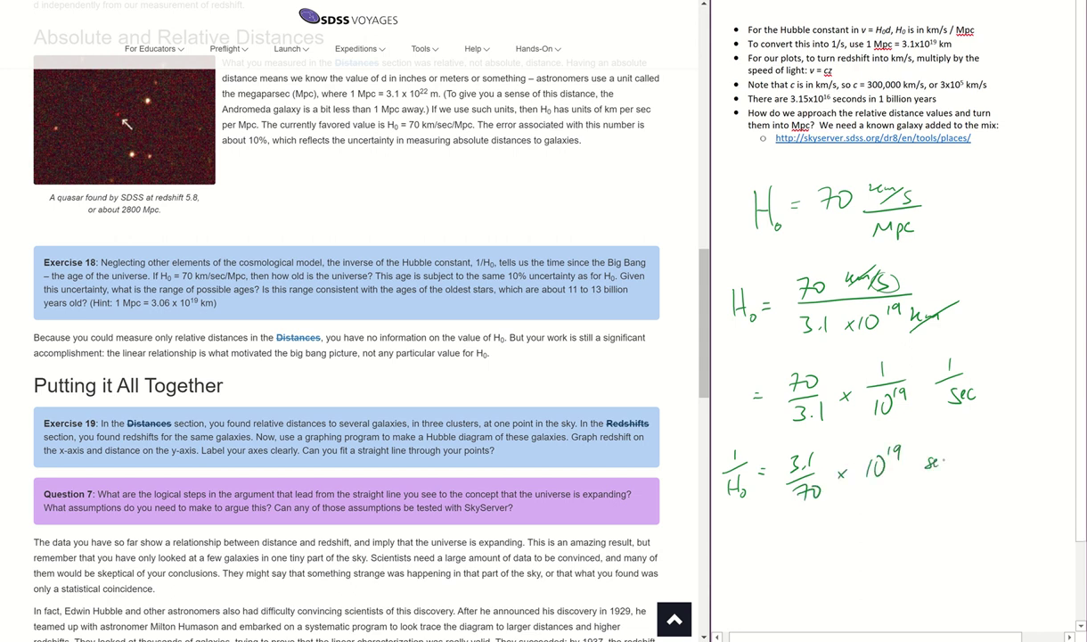
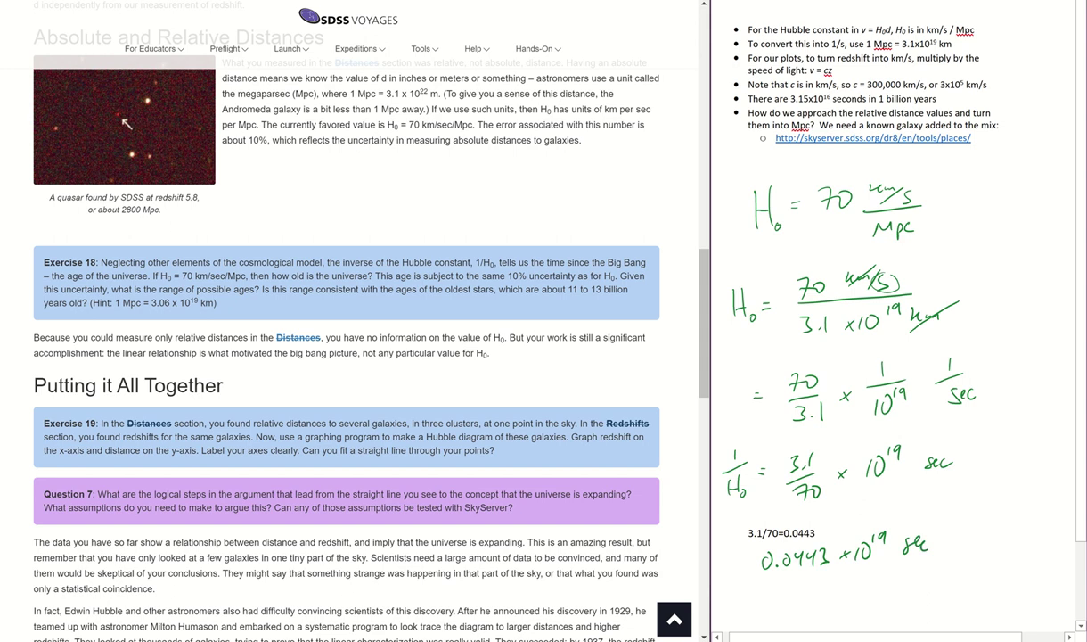
# Step: Handwrite the value in scientific notation, 4.4 × 10¹⁷ sec, under the 0.0443 × 10¹⁹ sec line
pyautogui.moveTo(777, 575)
pyautogui.mouseDown()
pyautogui.moveTo(788, 570)
pyautogui.moveTo(785, 604)
pyautogui.moveTo(801, 604)
pyautogui.mouseUp()
pyautogui.click(797, 589)
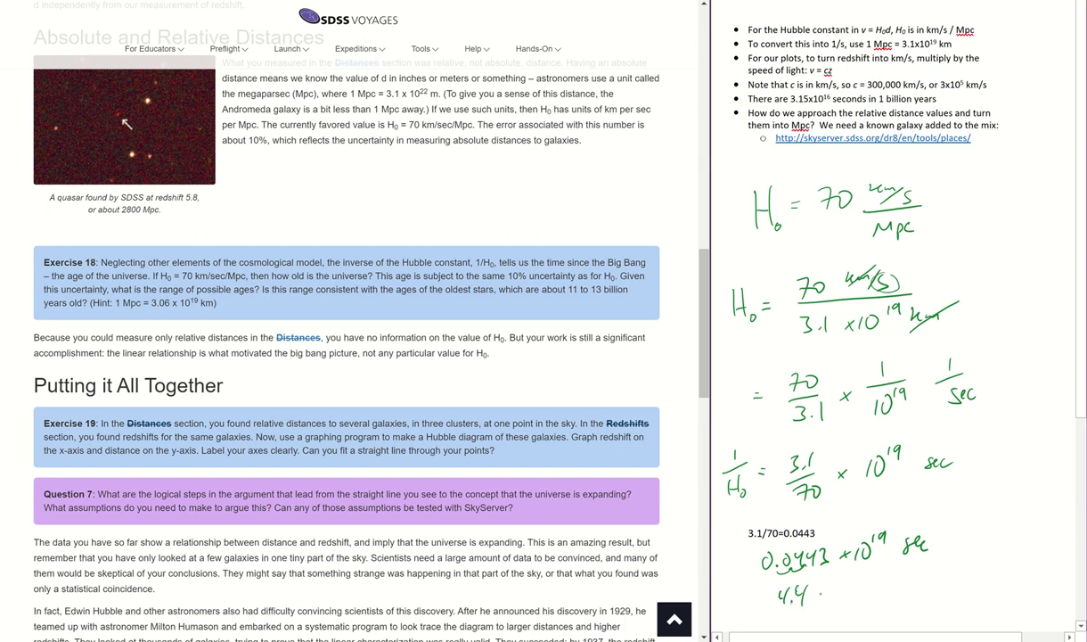
pyautogui.moveTo(806, 585)
pyautogui.mouseDown()
pyautogui.moveTo(822, 601)
pyautogui.moveTo(806, 601)
pyautogui.moveTo(835, 604)
pyautogui.moveTo(860, 585)
pyautogui.moveTo(925, 590)
pyautogui.mouseUp()
pyautogui.click(859, 577)
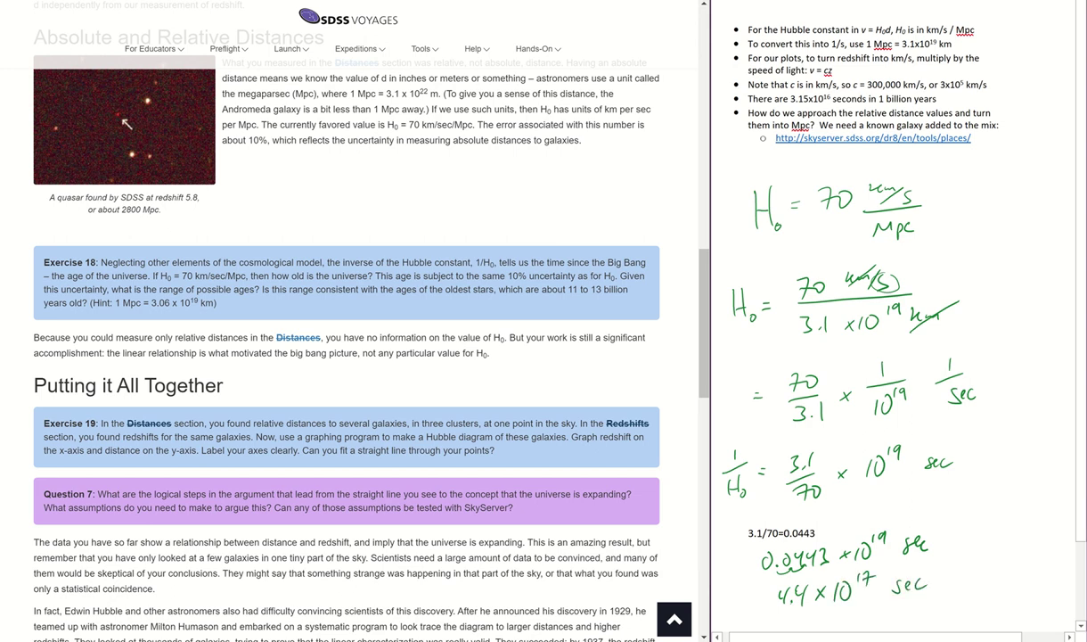
# Step: Handwrite 4.4 × 10¹⁷ as the numerator of a new fraction below the result in seconds
pyautogui.scroll(-2, 891, 320)
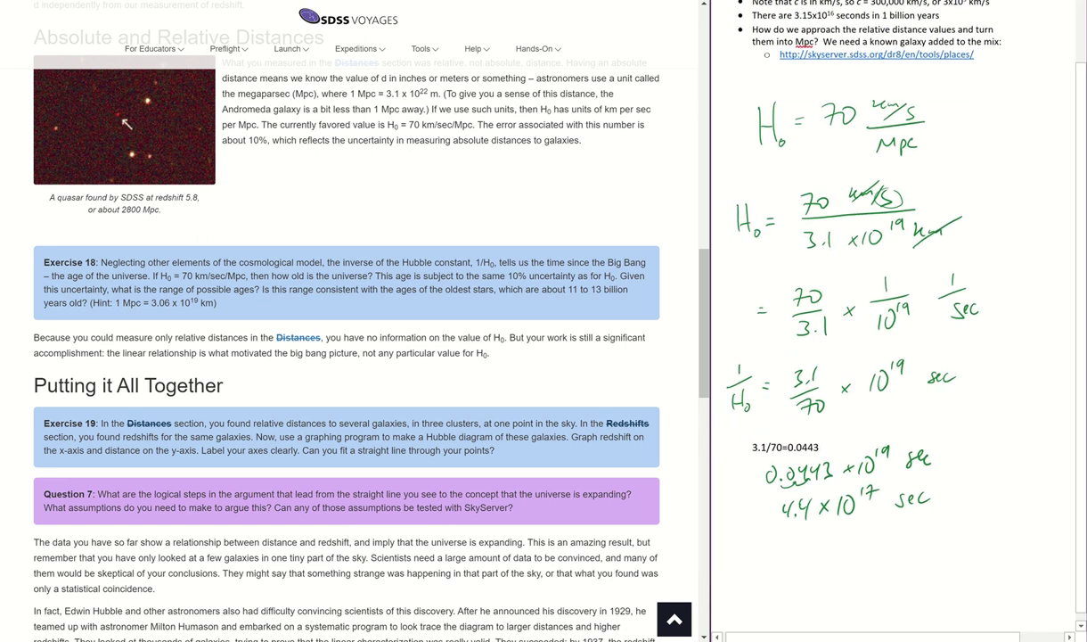
pyautogui.moveTo(834, 10); pyautogui.dragTo(839, 17)
pyautogui.moveTo(725, 548)
pyautogui.mouseDown()
pyautogui.moveTo(735, 561)
pyautogui.moveTo(763, 562)
pyautogui.mouseUp()
pyautogui.moveTo(764, 550)
pyautogui.mouseDown()
pyautogui.moveTo(756, 562)
pyautogui.moveTo(774, 563)
pyautogui.mouseUp()
pyautogui.moveTo(785, 547); pyautogui.dragTo(802, 545)
pyautogui.scroll(-5, 891, 320)
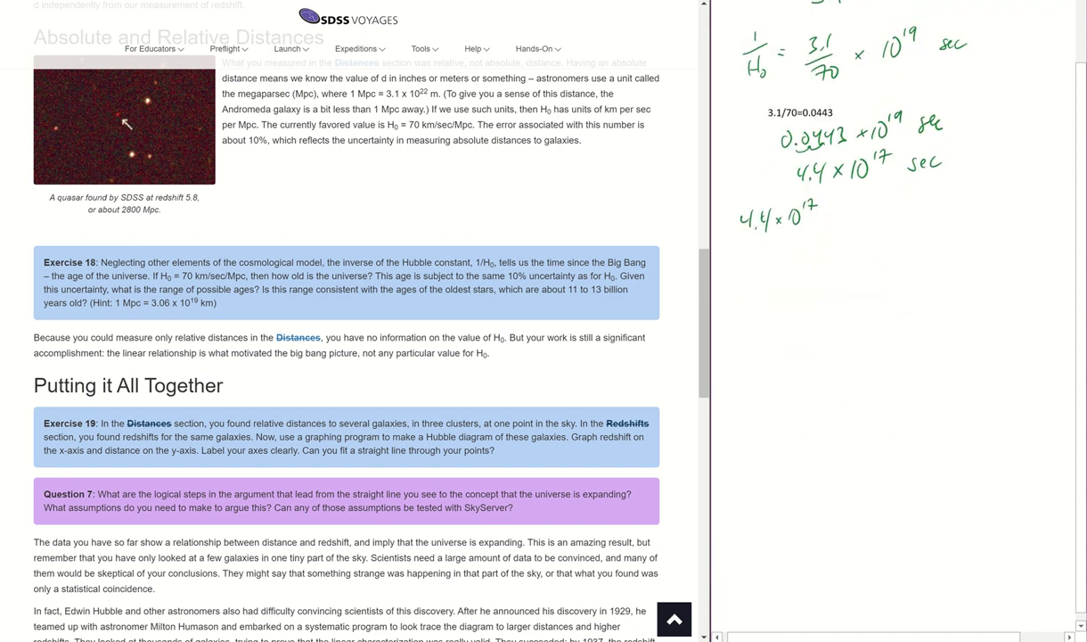
pyautogui.moveTo(739, 242); pyautogui.dragTo(812, 241)
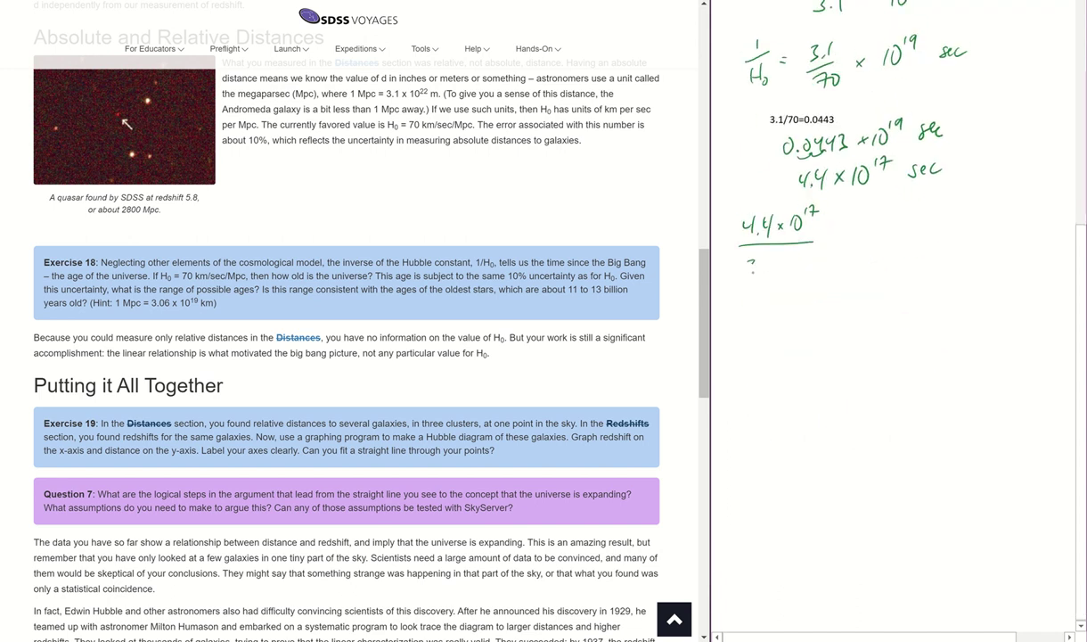
# Step: Handwrite 3.2 × 10¹⁶ sec/Gyr as the denominator and add sec to the numerator
pyautogui.click(759, 276)
pyautogui.moveTo(747, 263)
pyautogui.mouseDown()
pyautogui.moveTo(748, 277)
pyautogui.moveTo(772, 276)
pyautogui.moveTo(712, 261)
pyautogui.moveTo(742, 274)
pyautogui.moveTo(795, 271)
pyautogui.mouseUp()
pyautogui.click(756, 273)
pyautogui.click(801, 257)
pyautogui.moveTo(795, 263)
pyautogui.mouseDown()
pyautogui.moveTo(784, 272)
pyautogui.moveTo(804, 267)
pyautogui.mouseUp()
pyautogui.moveTo(811, 257); pyautogui.dragTo(822, 254)
pyautogui.click(842, 254)
pyautogui.moveTo(840, 215)
pyautogui.mouseDown()
pyautogui.moveTo(833, 226)
pyautogui.moveTo(851, 224)
pyautogui.mouseUp()
pyautogui.moveTo(859, 219)
pyautogui.mouseDown()
pyautogui.moveTo(843, 261)
pyautogui.moveTo(860, 260)
pyautogui.moveTo(850, 270)
pyautogui.moveTo(866, 280)
pyautogui.moveTo(885, 272)
pyautogui.mouseUp()
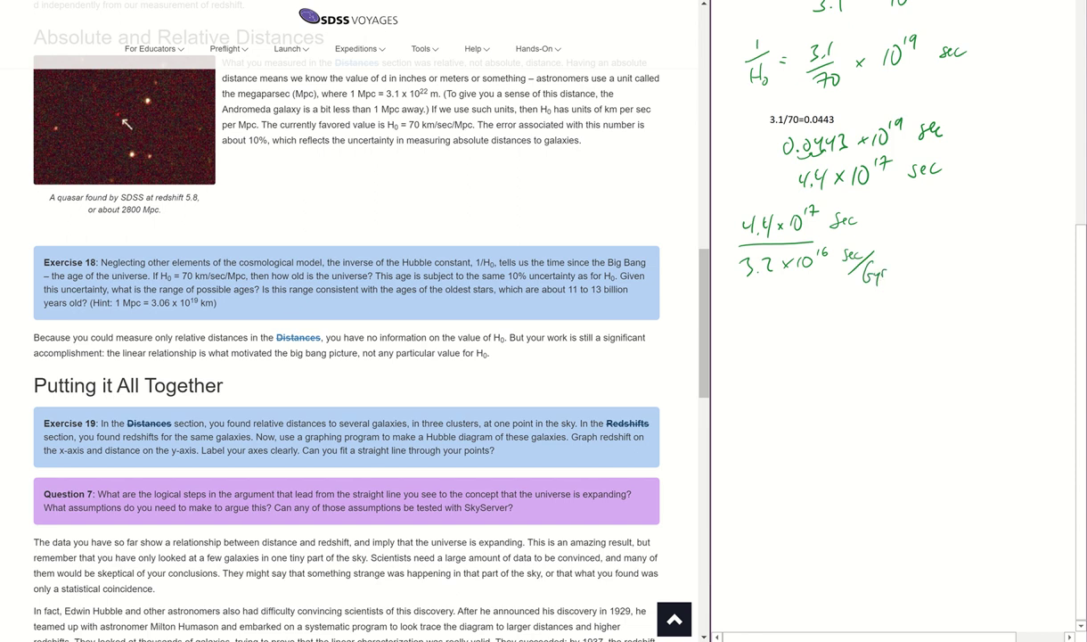
# Step: Cross out sec and the powers of ten in the fraction and add an equals sign beside it
pyautogui.moveTo(860, 213)
pyautogui.mouseDown()
pyautogui.moveTo(840, 229)
pyautogui.moveTo(844, 271)
pyautogui.mouseUp()
pyautogui.moveTo(902, 245); pyautogui.dragTo(913, 245)
pyautogui.moveTo(903, 250); pyautogui.dragTo(915, 250)
pyautogui.moveTo(827, 247); pyautogui.dragTo(799, 270)
pyautogui.moveTo(818, 203); pyautogui.dragTo(805, 216)
# Step: Handwrite 4.4/3.2 × 10 Gyr as the simplified expression after the equals sign
pyautogui.moveTo(932, 225)
pyautogui.mouseDown()
pyautogui.moveTo(934, 243)
pyautogui.moveTo(957, 234)
pyautogui.moveTo(953, 243)
pyautogui.mouseUp()
pyautogui.click(943, 240)
pyautogui.moveTo(918, 250)
pyautogui.mouseDown()
pyautogui.moveTo(948, 249)
pyautogui.moveTo(928, 272)
pyautogui.moveTo(960, 272)
pyautogui.moveTo(981, 251)
pyautogui.mouseUp()
pyautogui.click(941, 271)
pyautogui.click(966, 264)
pyautogui.moveTo(981, 241)
pyautogui.mouseDown()
pyautogui.moveTo(974, 252)
pyautogui.moveTo(997, 253)
pyautogui.mouseUp()
pyautogui.moveTo(1007, 237)
pyautogui.mouseDown()
pyautogui.moveTo(1035, 261)
pyautogui.moveTo(1052, 244)
pyautogui.mouseUp()
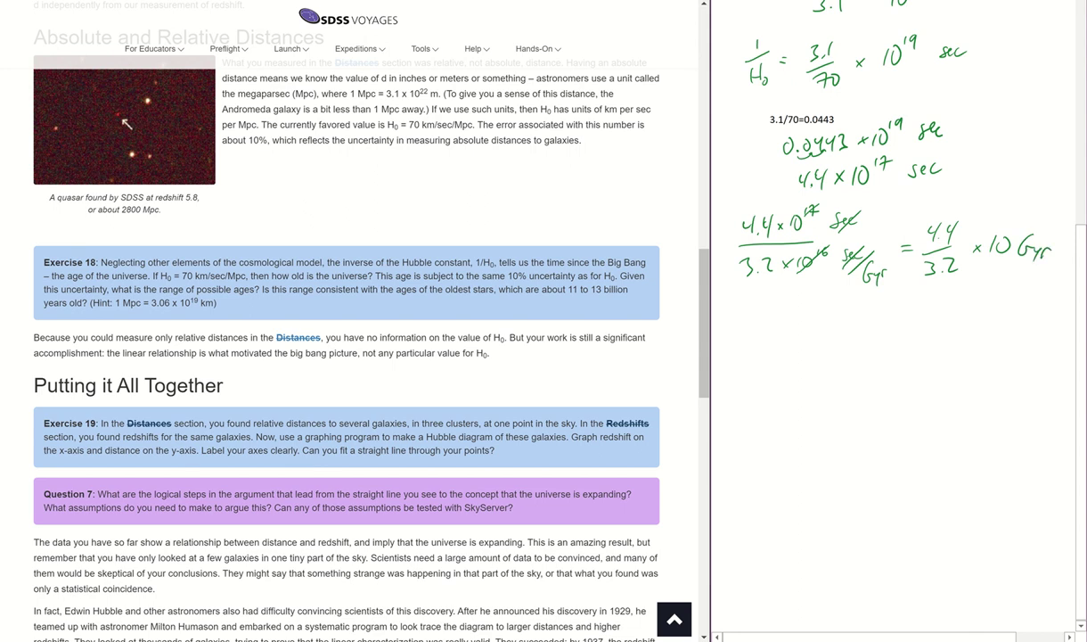
# Step: Calculate 4.4/3.2 as typed text in a new note below the fraction
pyautogui.click(772, 350)
pyautogui.write('4.4')
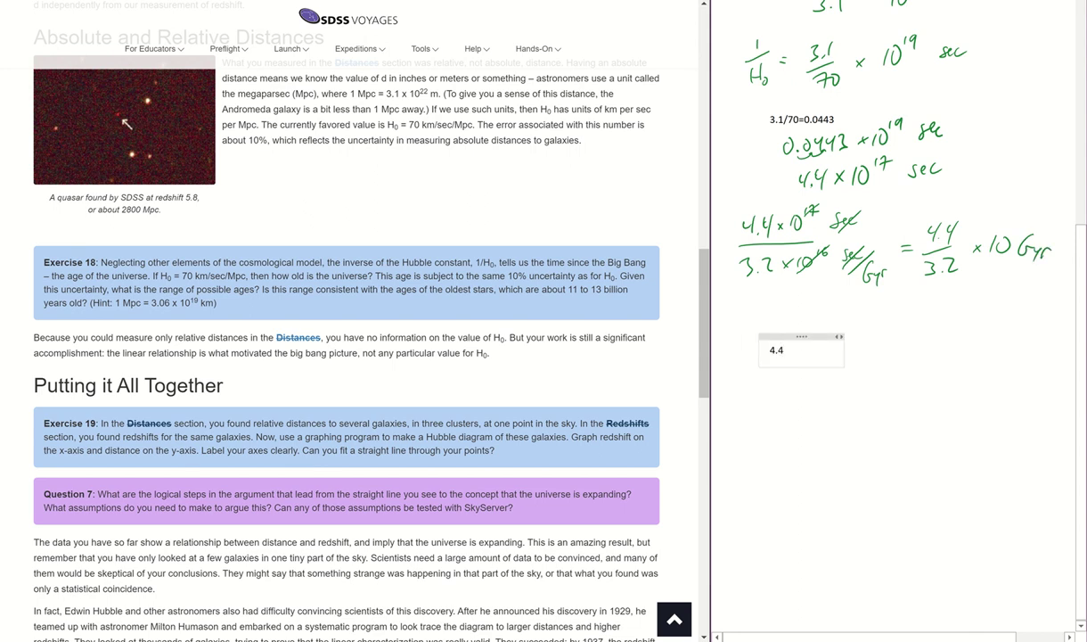
pyautogui.write('/')
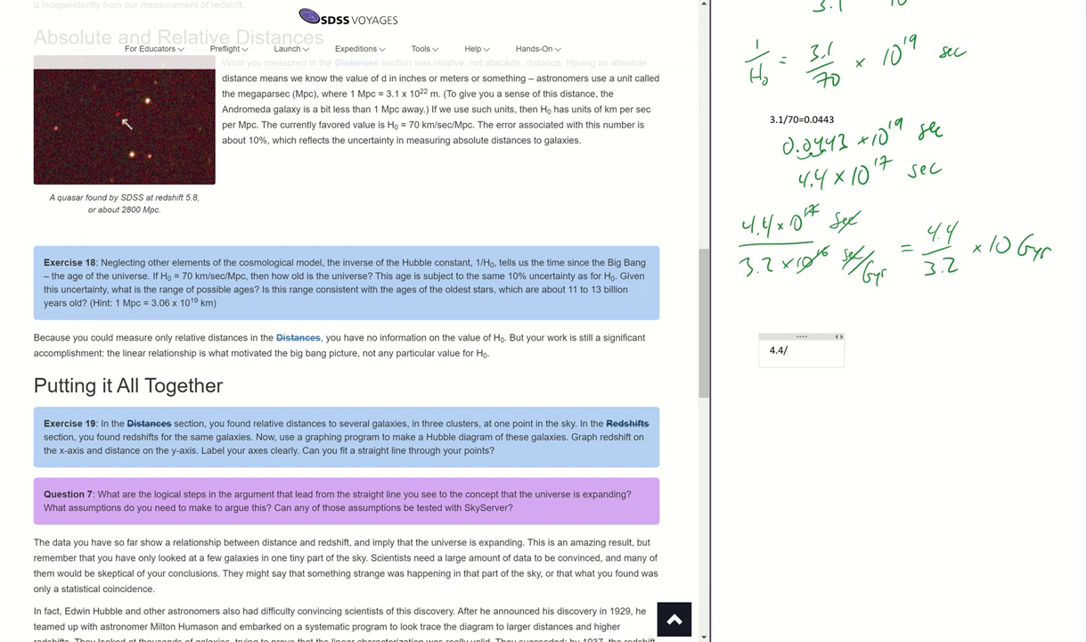
pyautogui.write('3.2=')
pyautogui.press('Return')
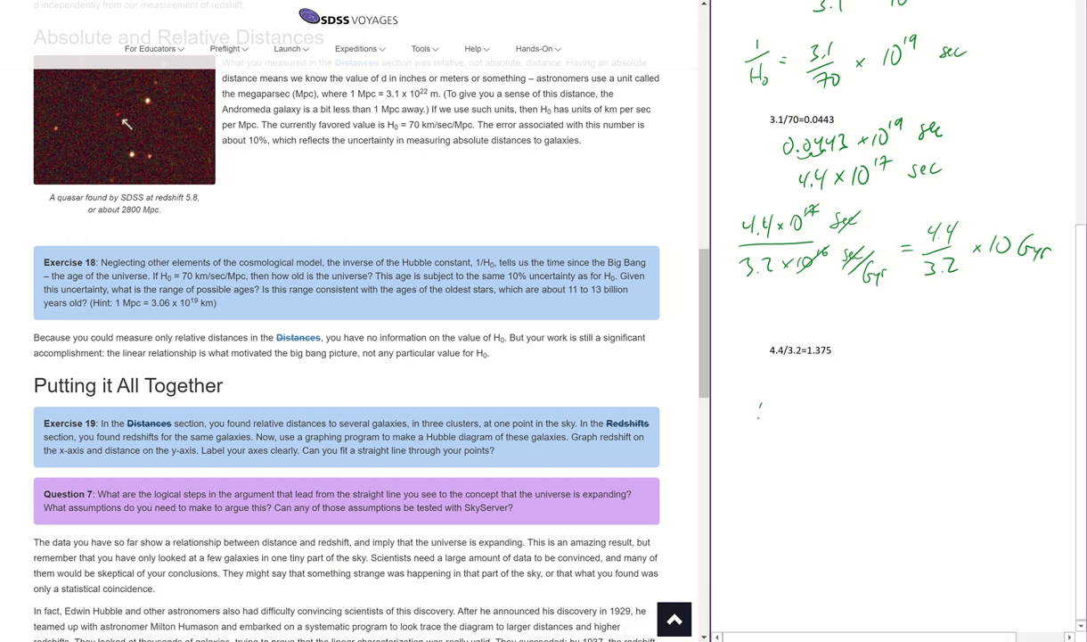
# Step: Handwrite 1.375 under the typed calculation
pyautogui.moveTo(758, 403); pyautogui.dragTo(757, 417)
pyautogui.moveTo(770, 404)
pyautogui.mouseDown()
pyautogui.moveTo(781, 407)
pyautogui.moveTo(772, 416)
pyautogui.moveTo(805, 417)
pyautogui.moveTo(817, 398)
pyautogui.mouseUp()
pyautogui.hscroll(1, 861, 306)
pyautogui.moveTo(787, 437); pyautogui.dragTo(787, 452)
pyautogui.moveTo(794, 435); pyautogui.dragTo(800, 452)
pyautogui.click(817, 447)
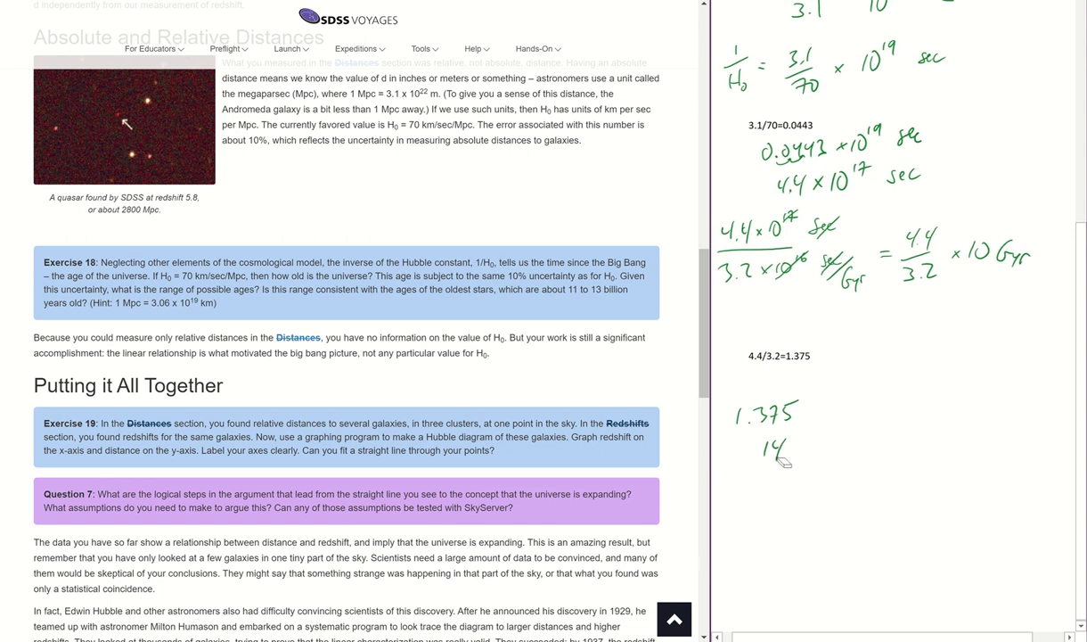
pyautogui.hotkey('ctrl', 'z')
pyautogui.hotkey('ctrl', 'z')
# Step: Handwrite the rounded value ~ 1.4 beside 1.375
pyautogui.moveTo(806, 412); pyautogui.dragTo(873, 410)
pyautogui.click(853, 415)
pyautogui.moveTo(869, 398); pyautogui.dragTo(869, 416)
# Step: Handwrite 1.4 × 10 Gyr on the line below the rounded value
pyautogui.moveTo(765, 457)
pyautogui.mouseDown()
pyautogui.moveTo(763, 478)
pyautogui.moveTo(792, 475)
pyautogui.mouseUp()
pyautogui.click(777, 475)
pyautogui.moveTo(807, 463)
pyautogui.mouseDown()
pyautogui.moveTo(803, 474)
pyautogui.moveTo(824, 474)
pyautogui.mouseUp()
pyautogui.moveTo(845, 455); pyautogui.dragTo(887, 462)
pyautogui.moveTo(899, 459)
pyautogui.mouseDown()
pyautogui.moveTo(895, 476)
pyautogui.moveTo(910, 455)
pyautogui.mouseUp()
pyautogui.click(860, 479)
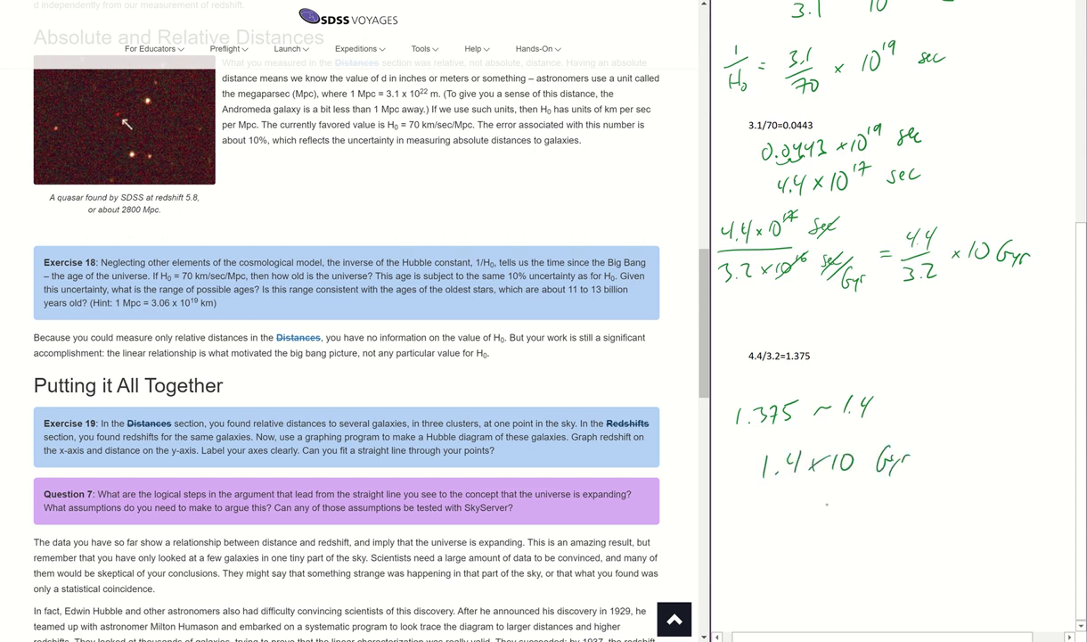
# Step: Handwrite the final age of 14 Gyr and draw a box around it
pyautogui.moveTo(775, 507)
pyautogui.mouseDown()
pyautogui.moveTo(773, 527)
pyautogui.moveTo(795, 516)
pyautogui.moveTo(795, 526)
pyautogui.mouseUp()
pyautogui.moveTo(833, 508)
pyautogui.mouseDown()
pyautogui.moveTo(834, 526)
pyautogui.moveTo(869, 512)
pyautogui.mouseUp()
pyautogui.click(854, 526)
pyautogui.click(799, 514)
pyautogui.moveTo(775, 490)
pyautogui.mouseDown()
pyautogui.moveTo(896, 545)
pyautogui.moveTo(778, 487)
pyautogui.mouseUp()
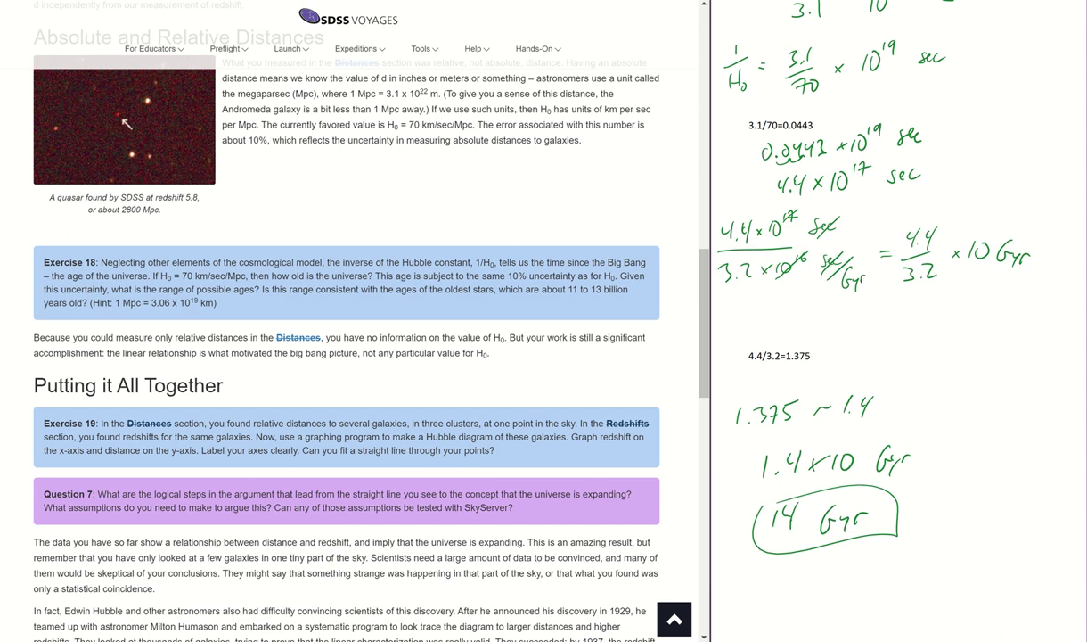
# Step: Switch to the Excel workbook with the galaxy and QSO redshift data for the exercises
pyautogui.scroll(-3, 898, 321)
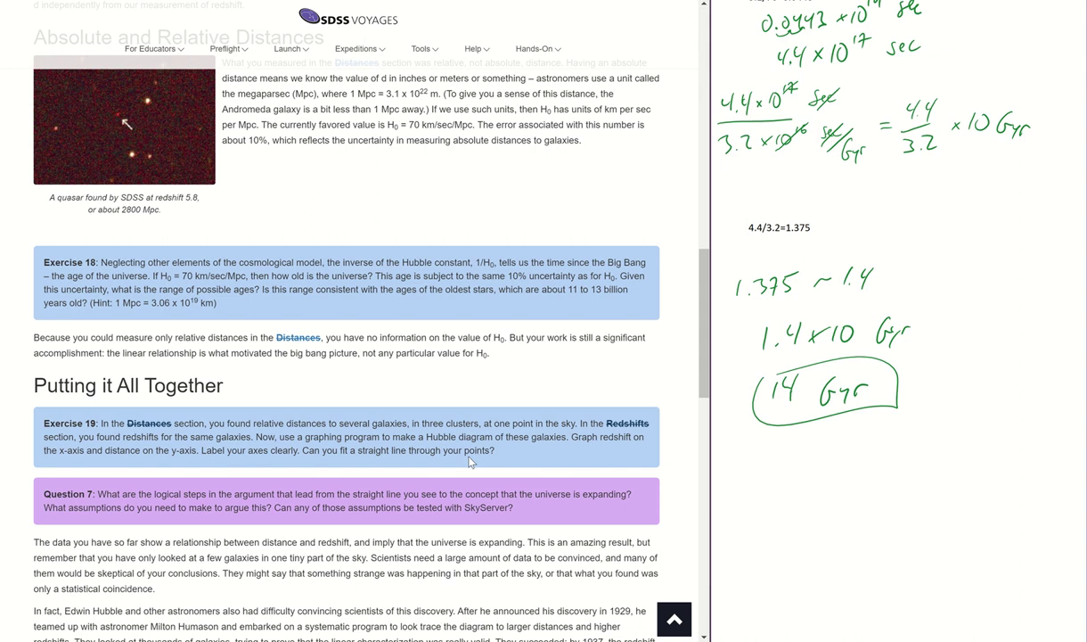
pyautogui.click(435, 639)
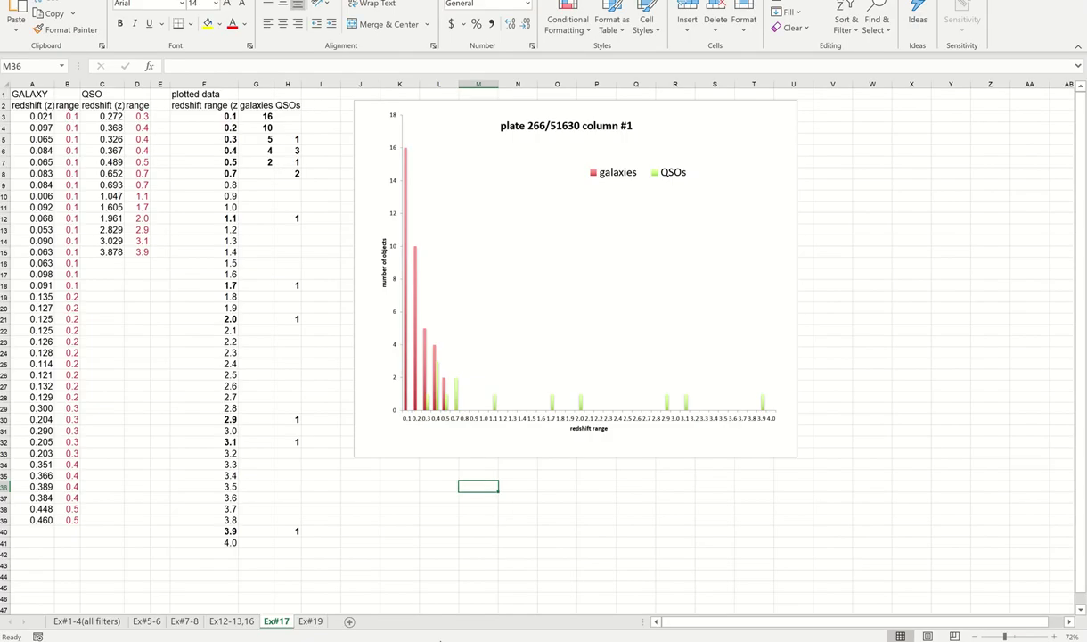
# Step: Open the Ex#19 sheet and compare its galaxy data with the Ex12-13,16 sheet, ending back on Ex#19
pyautogui.click(310, 620)
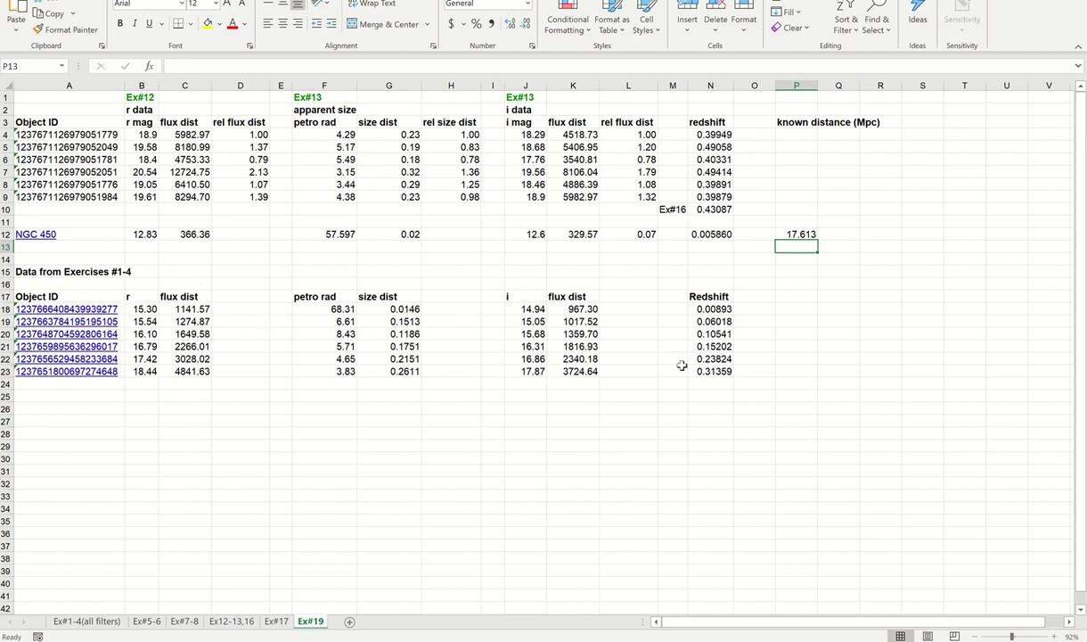
pyautogui.click(246, 623)
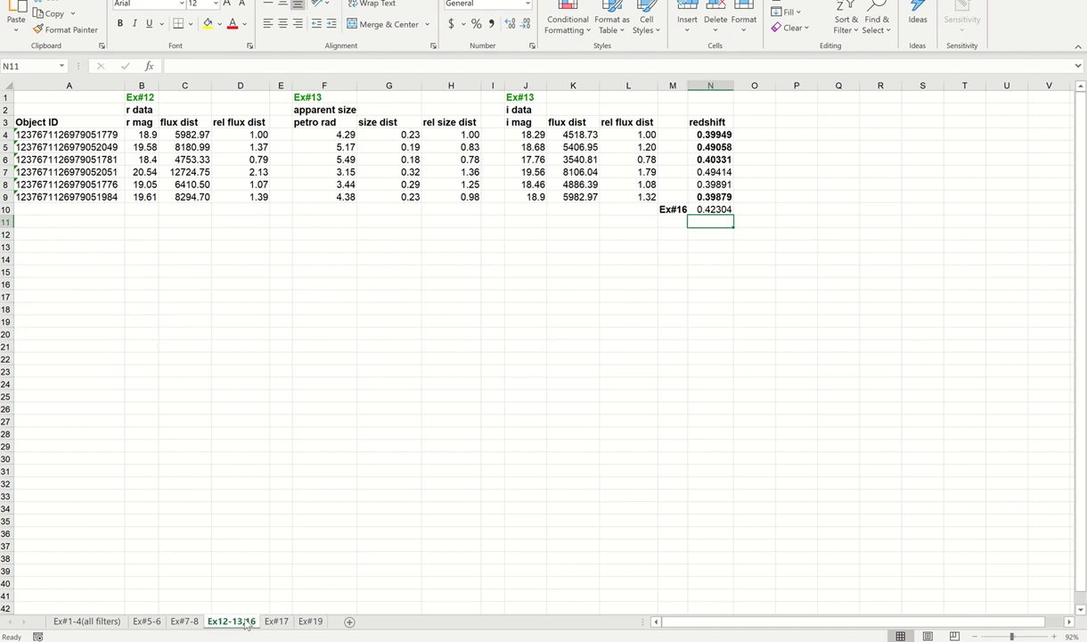
pyautogui.click(311, 622)
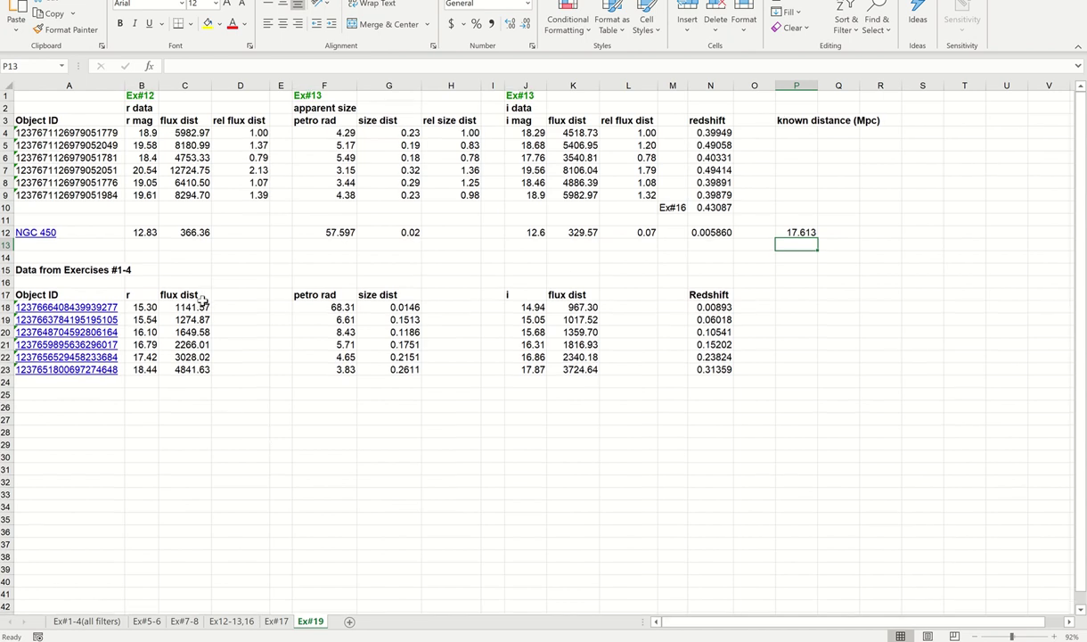
pyautogui.scroll(-1, 204, 302)
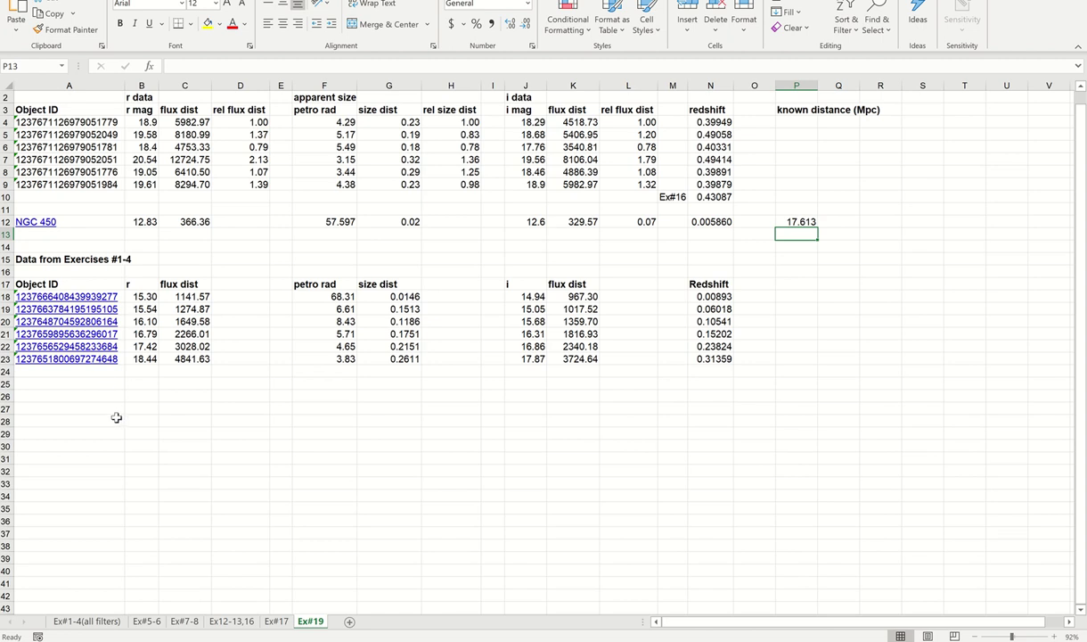
pyautogui.scroll(1, 118, 418)
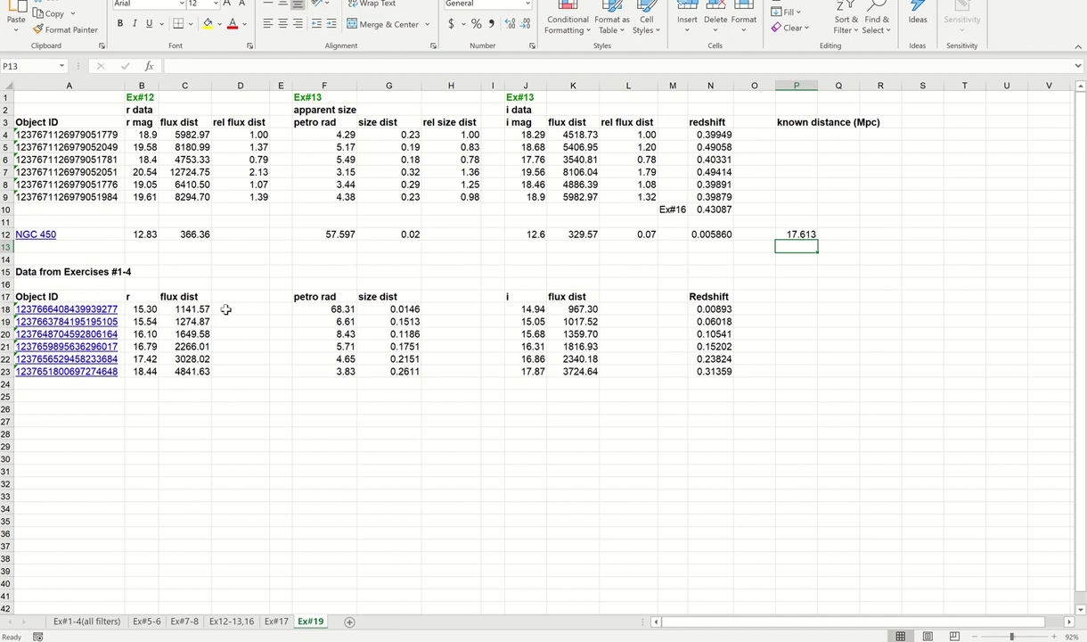
# Step: Copy the relative flux distance formulas from D4:D9 into D18:D23 beside the Exercises #1-4 flux distances
pyautogui.click(255, 135)
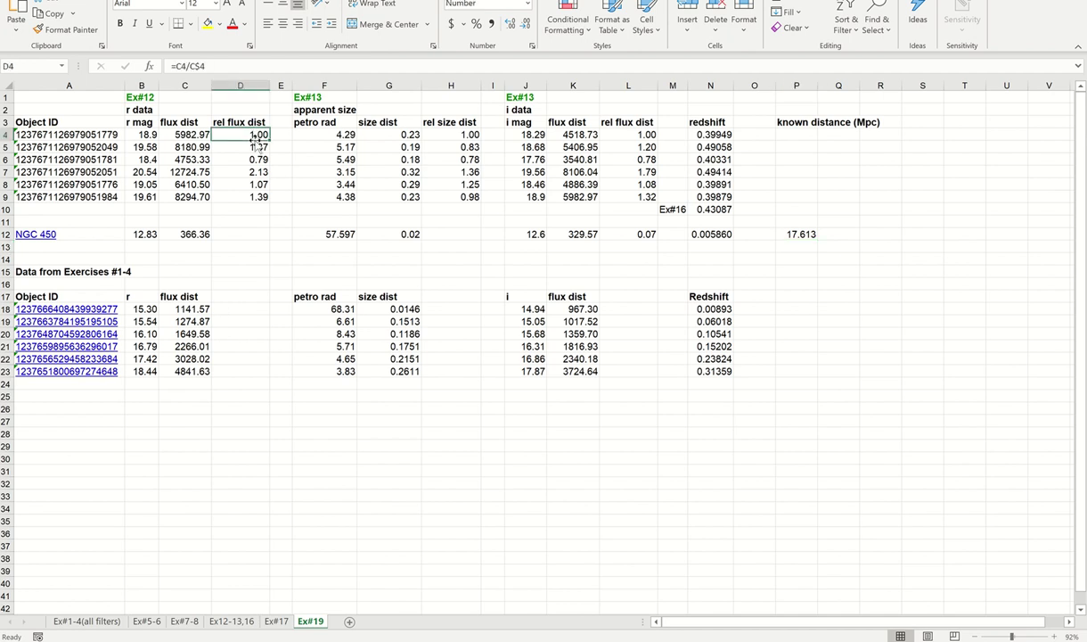
pyautogui.moveTo(257, 135); pyautogui.dragTo(254, 196)
pyautogui.hotkey('ctrl', 'c')
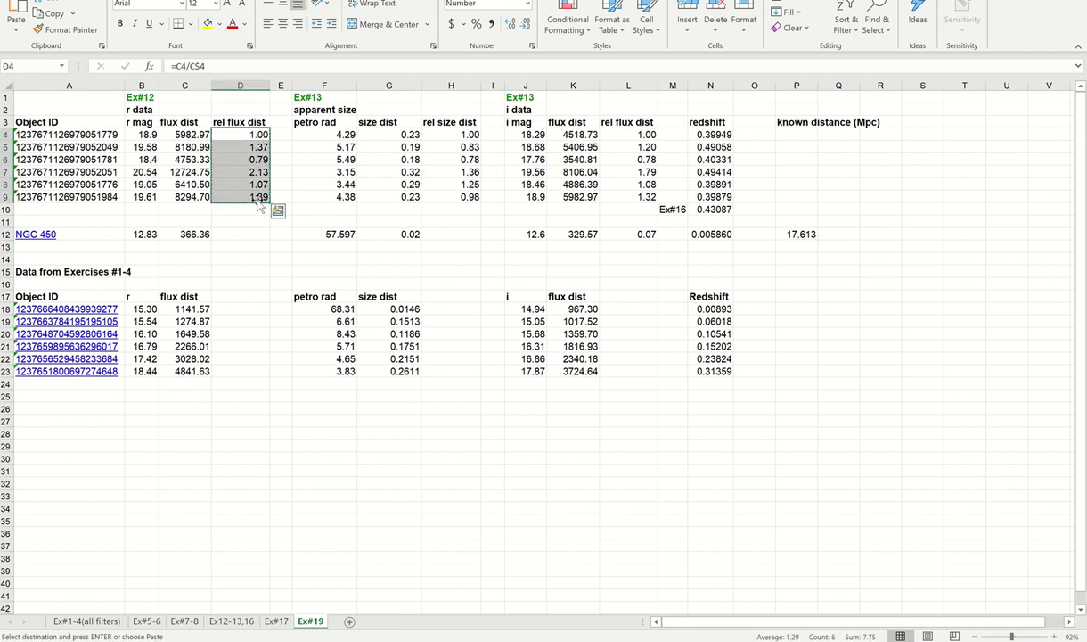
pyautogui.click(235, 309)
pyautogui.hotkey('ctrl', 'v')
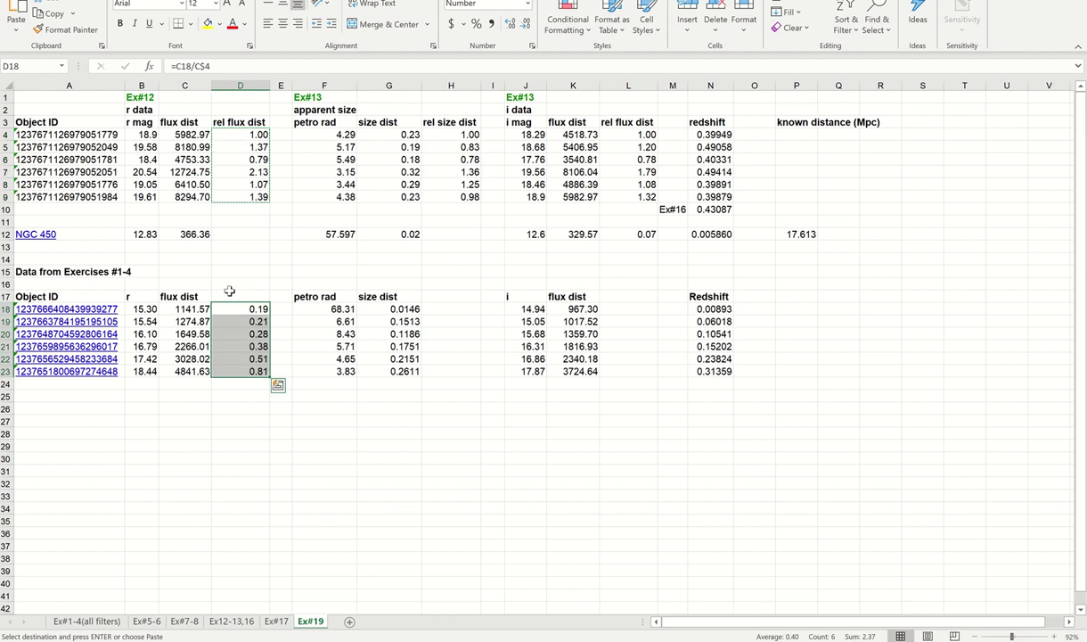
# Step: Label the new column in D17 as rel flux dist
pyautogui.click(230, 294)
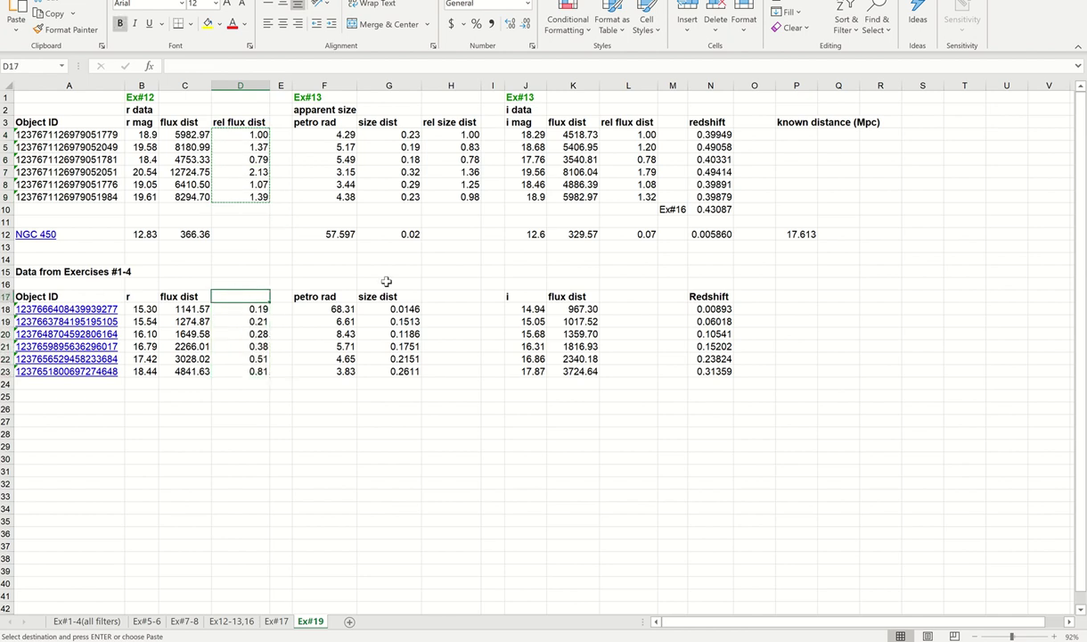
pyautogui.write('rel flux')
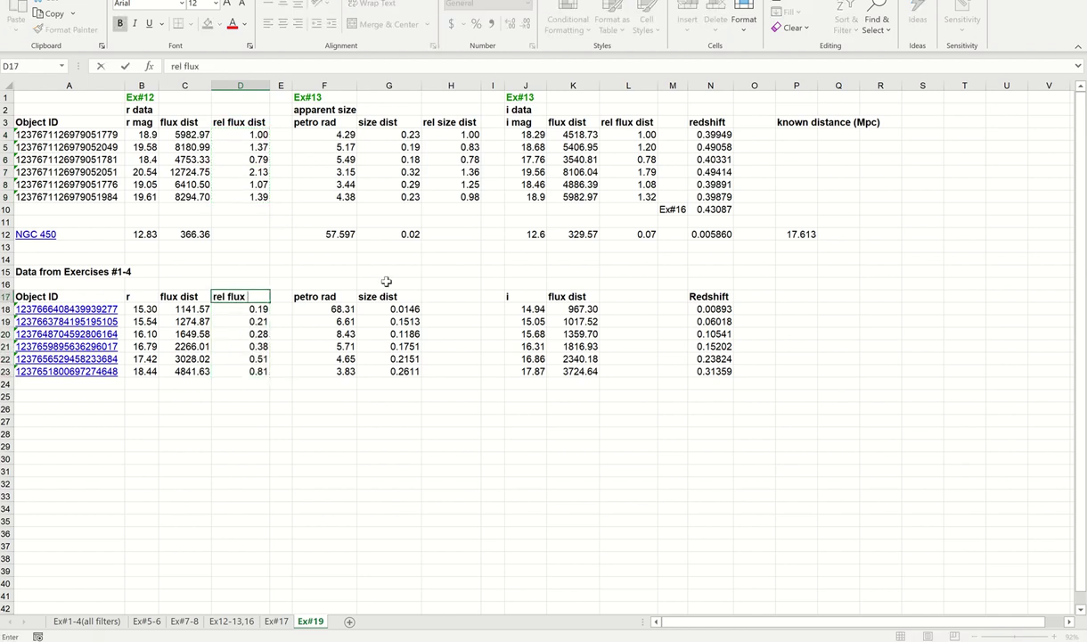
pyautogui.write(' dist')
pyautogui.press('Return')
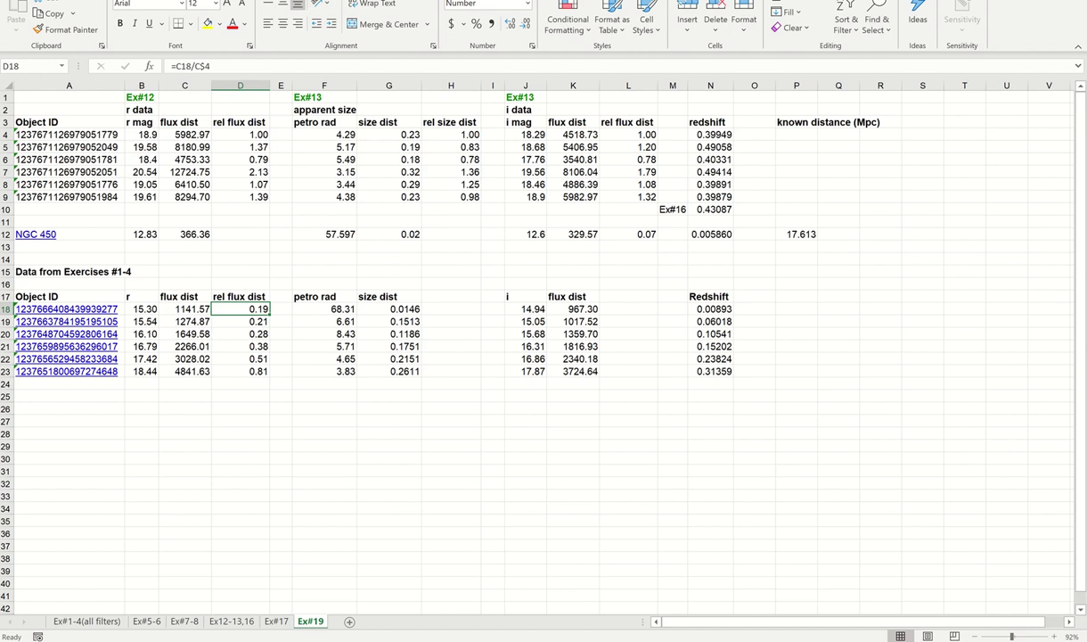
# Step: Insert a markers-only scatter chart and place it below the Exercises #1-4 data table
pyautogui.hotkey('alt', 'n')
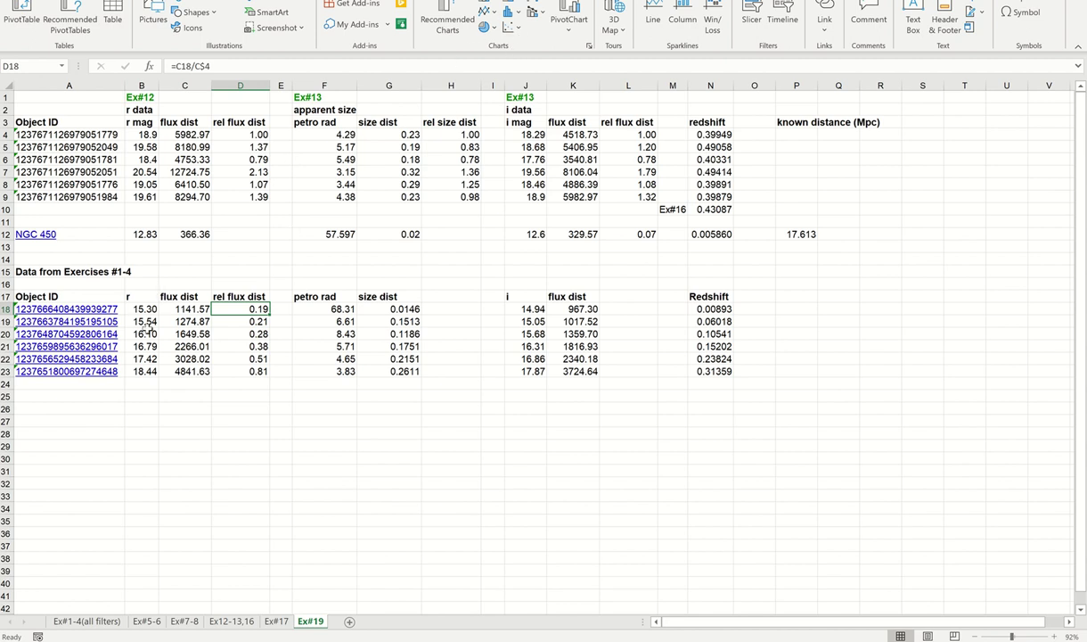
pyautogui.moveTo(145, 295); pyautogui.dragTo(148, 358)
pyautogui.click(236, 382)
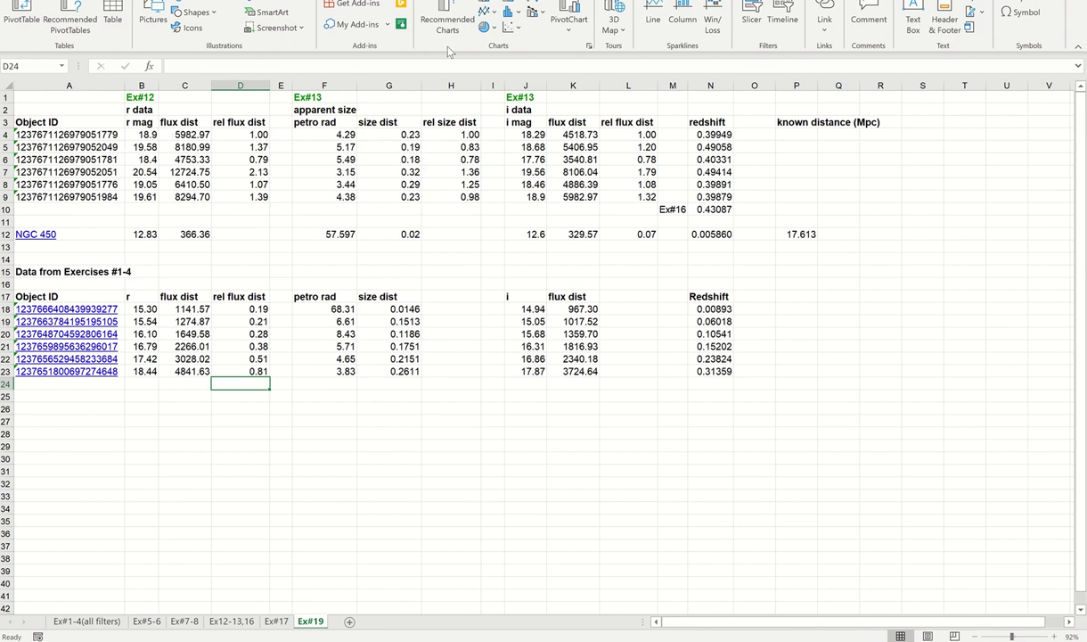
pyautogui.click(519, 30)
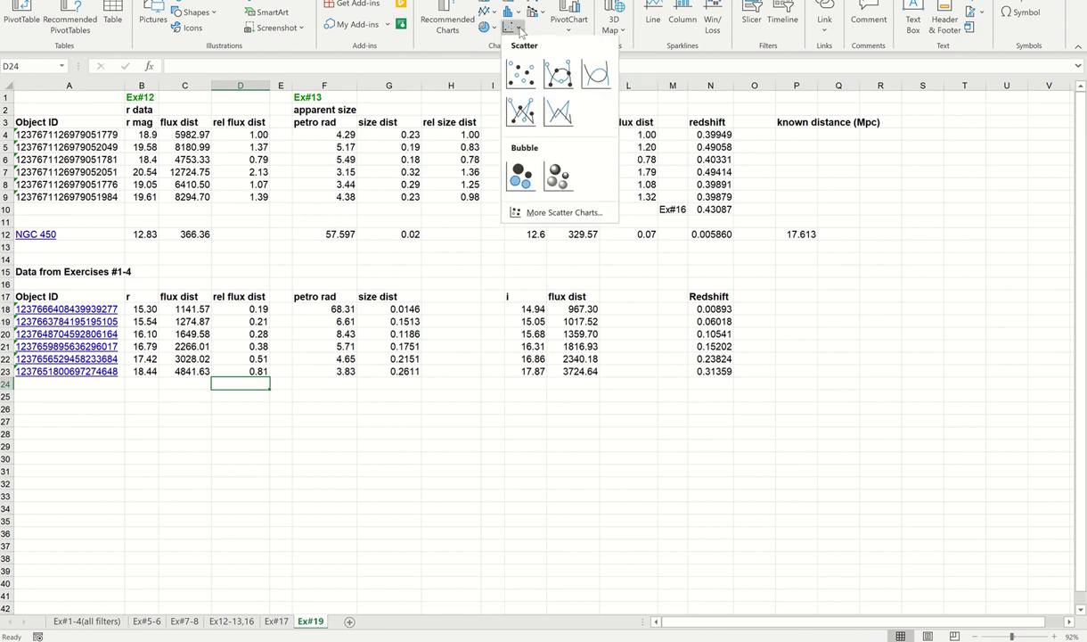
pyautogui.click(519, 75)
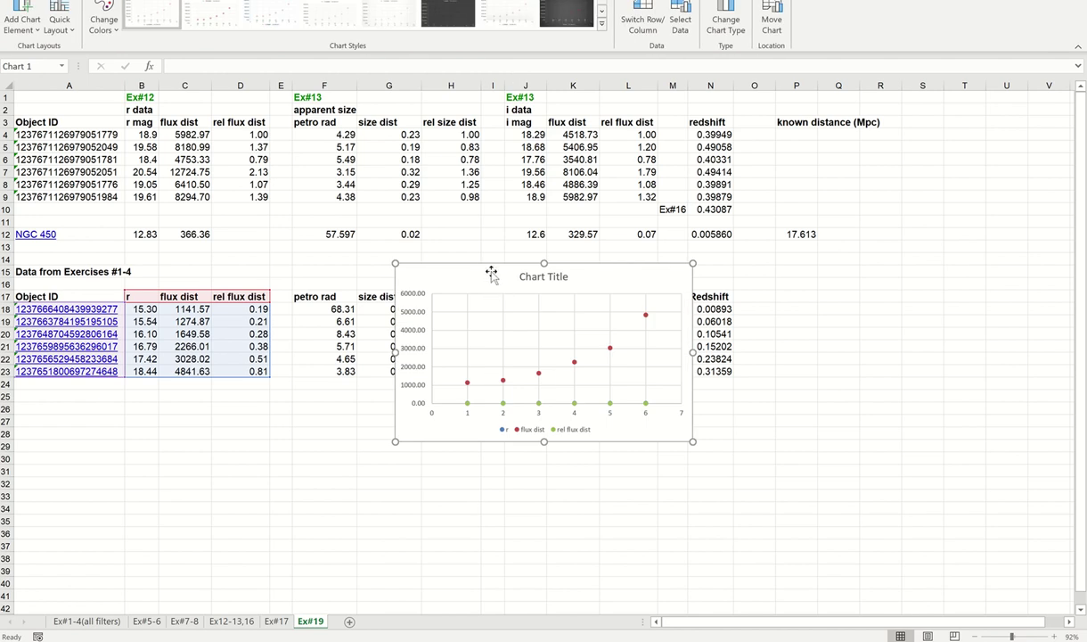
pyautogui.moveTo(491, 272); pyautogui.dragTo(208, 392)
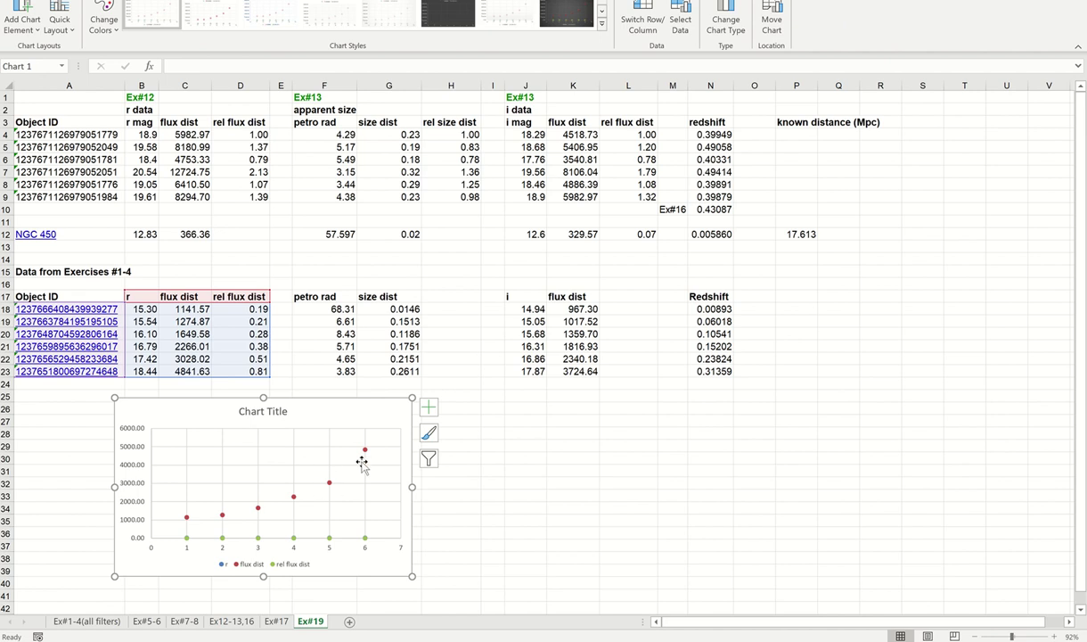
pyautogui.click(241, 459)
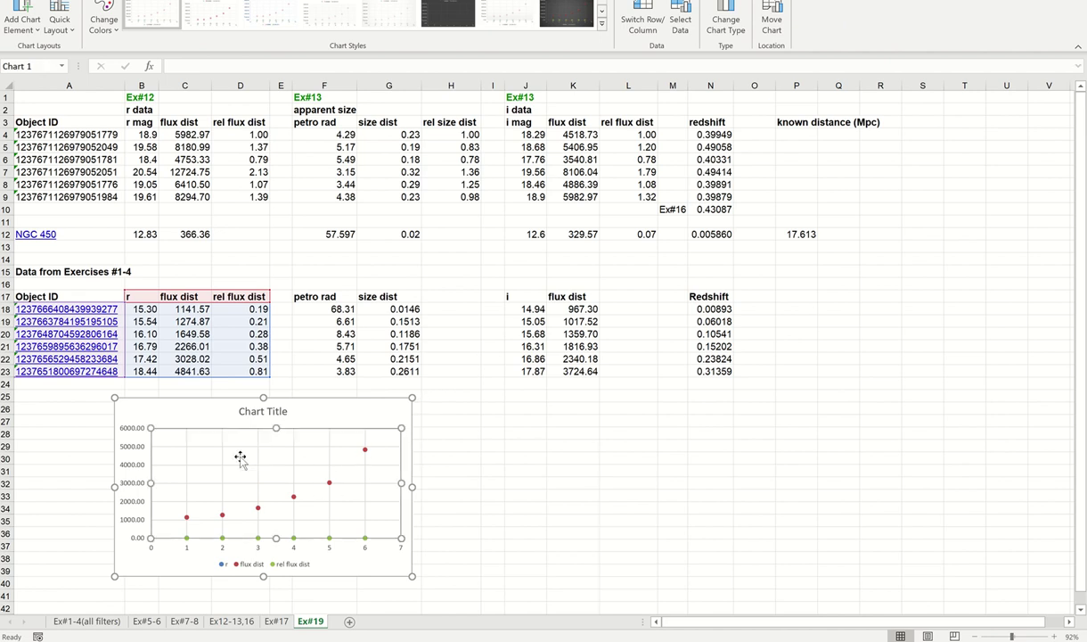
pyautogui.doubleClick(241, 458)
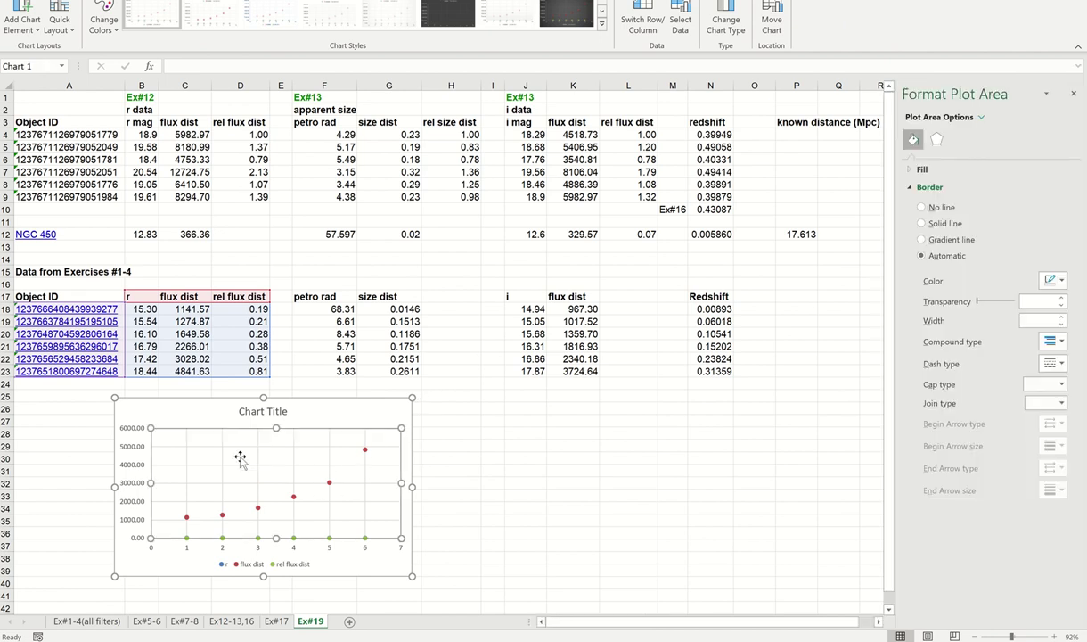
pyautogui.click(1074, 93)
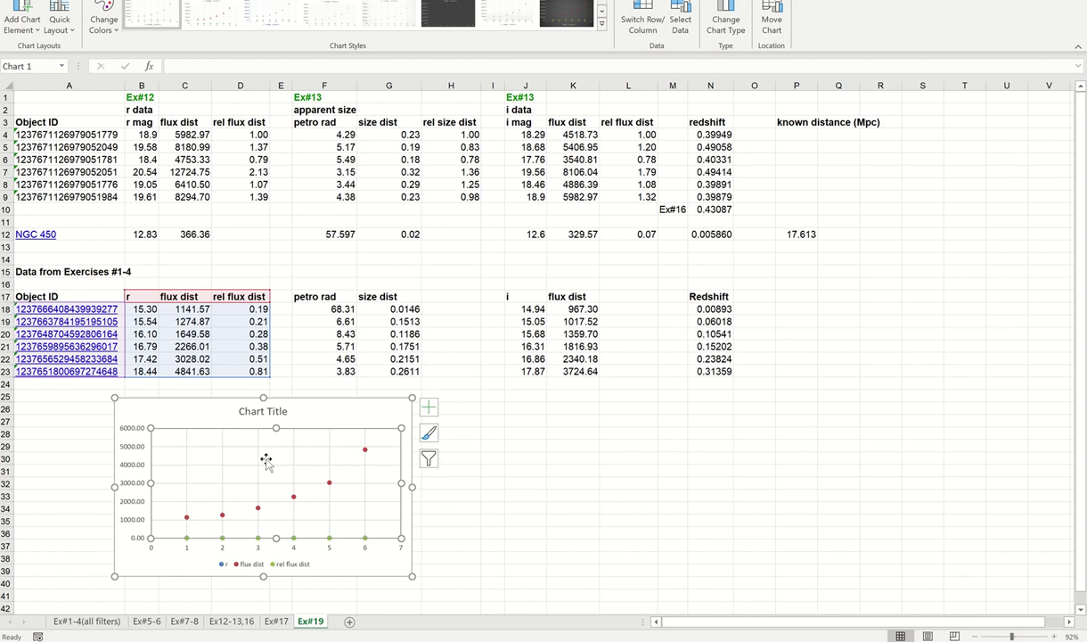
# Step: Remove the r, flux dist and rel flux dist series from the scatter chart's data source
pyautogui.rightClick(254, 463)
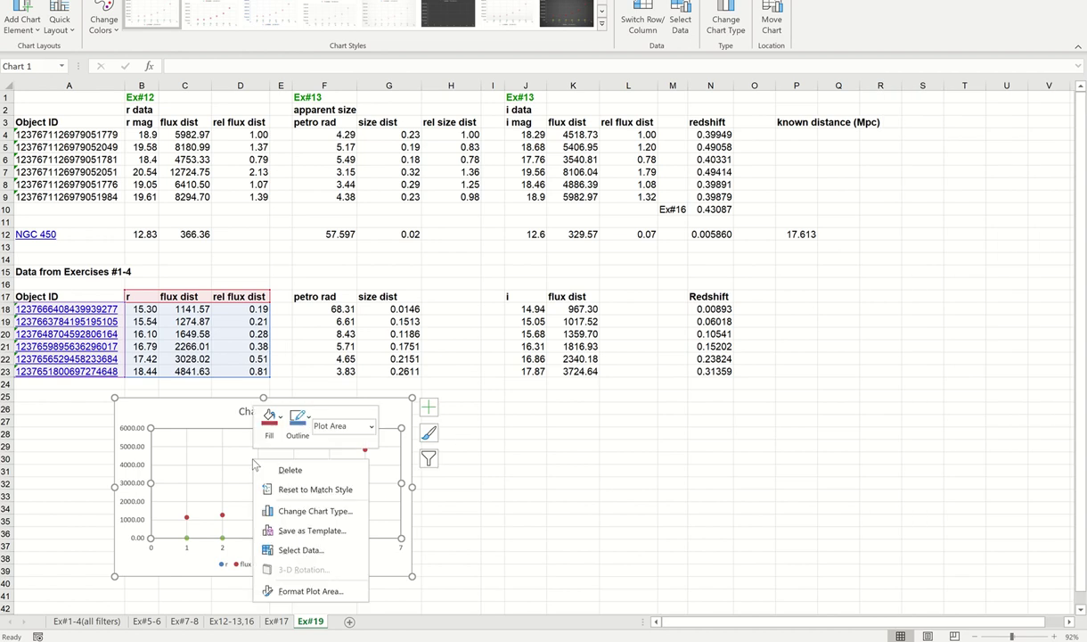
pyautogui.click(303, 550)
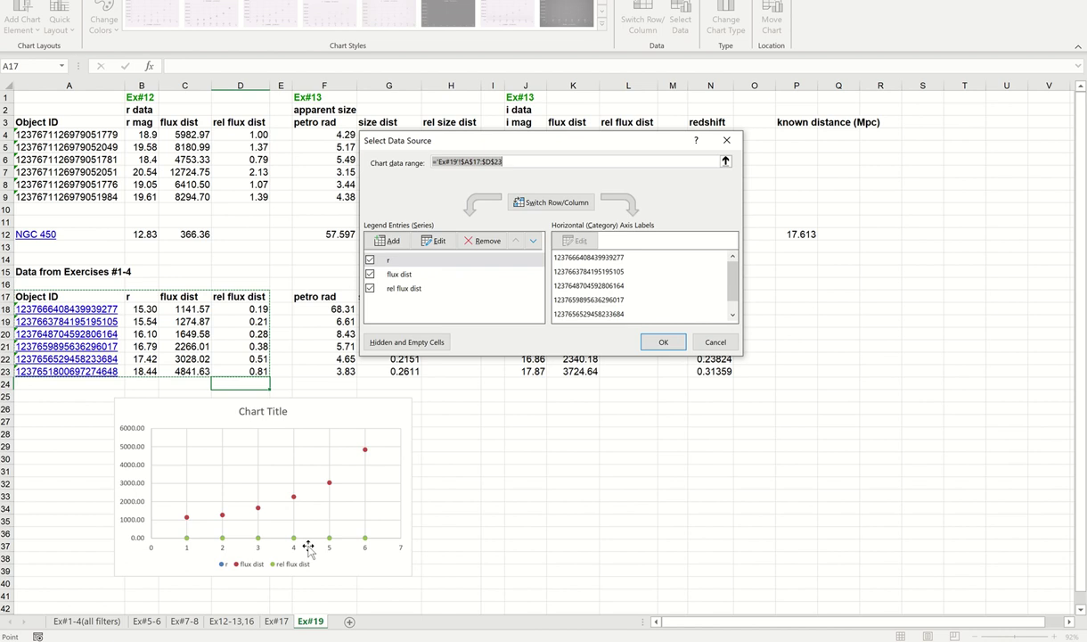
pyautogui.click(480, 241)
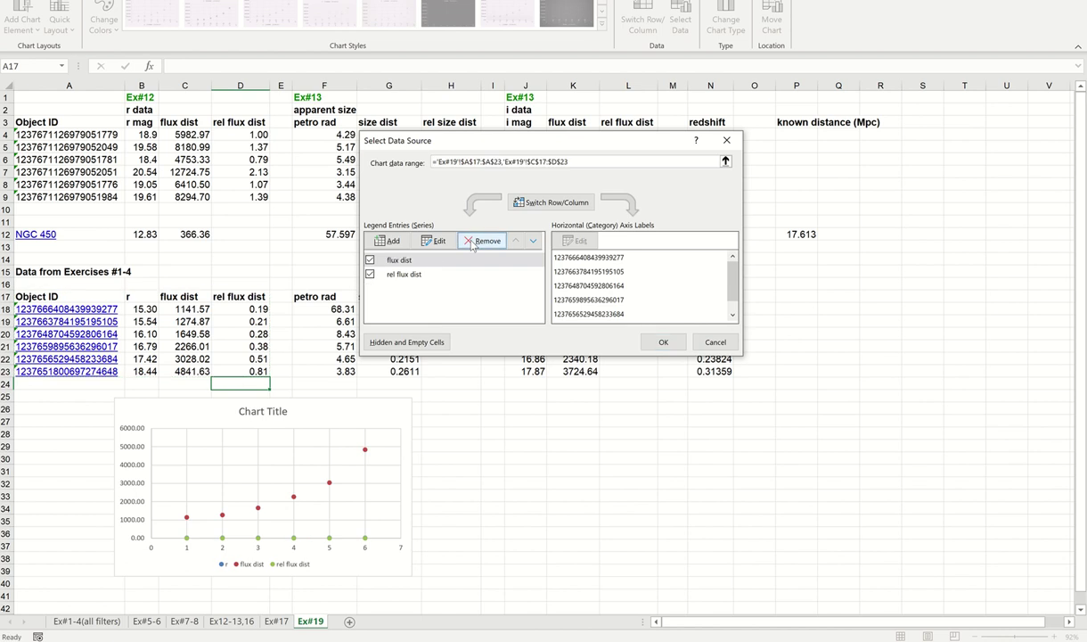
pyautogui.click(477, 241)
pyautogui.click(472, 244)
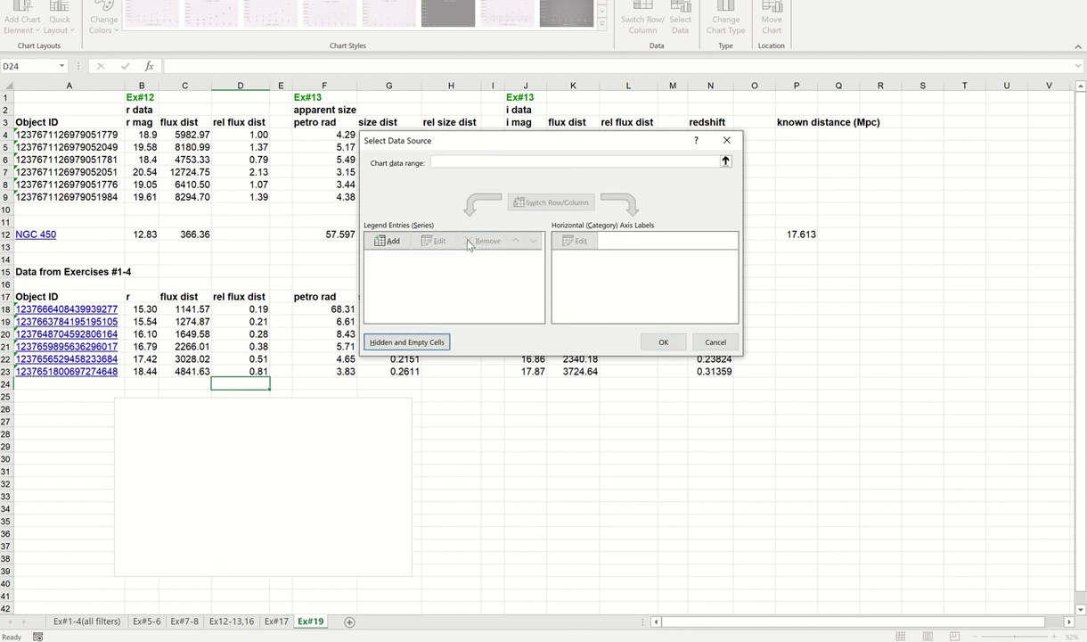
# Step: Add a chart series named r mag with the redshifts in N4:N9 and N18:N23 as its X values
pyautogui.click(389, 241)
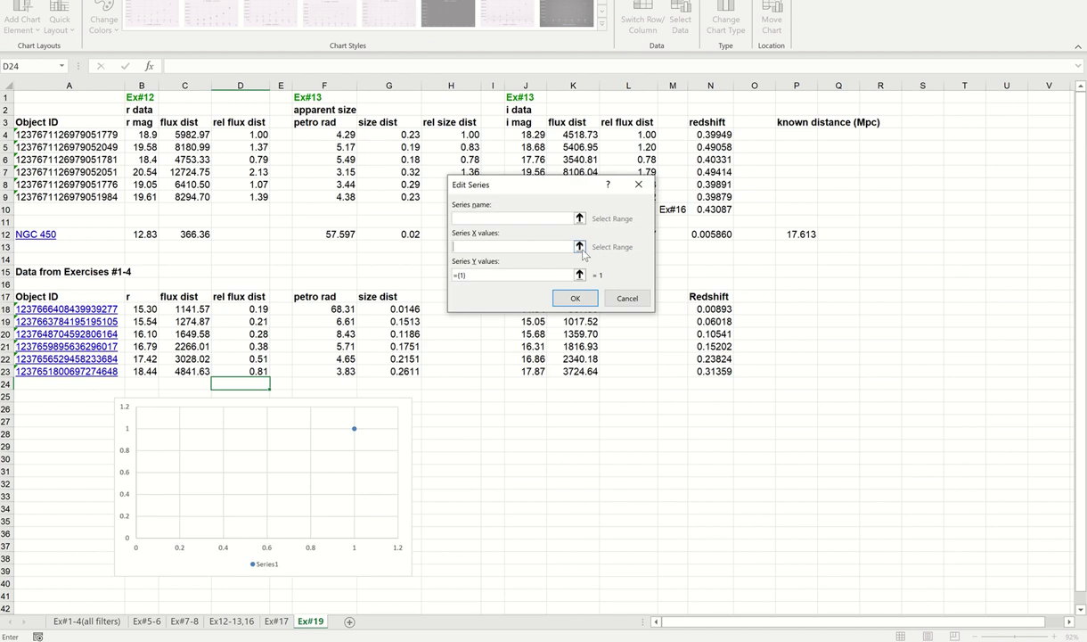
pyautogui.click(580, 247)
pyautogui.click(616, 201)
pyautogui.click(579, 247)
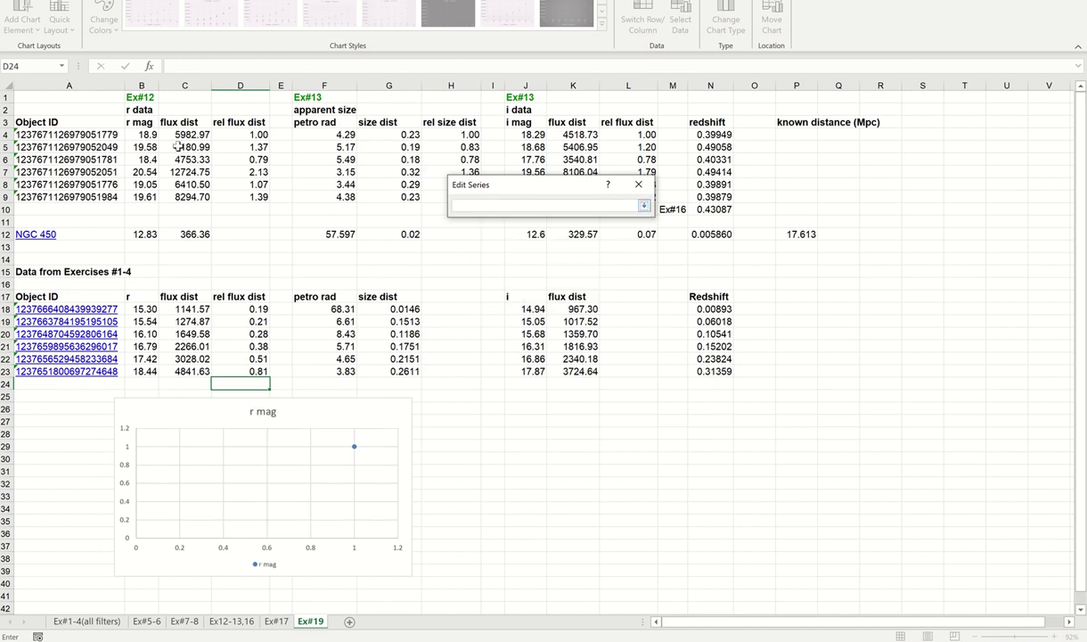
pyautogui.moveTo(143, 133)
pyautogui.mouseDown()
pyautogui.moveTo(141, 168)
pyautogui.moveTo(141, 146)
pyautogui.mouseUp()
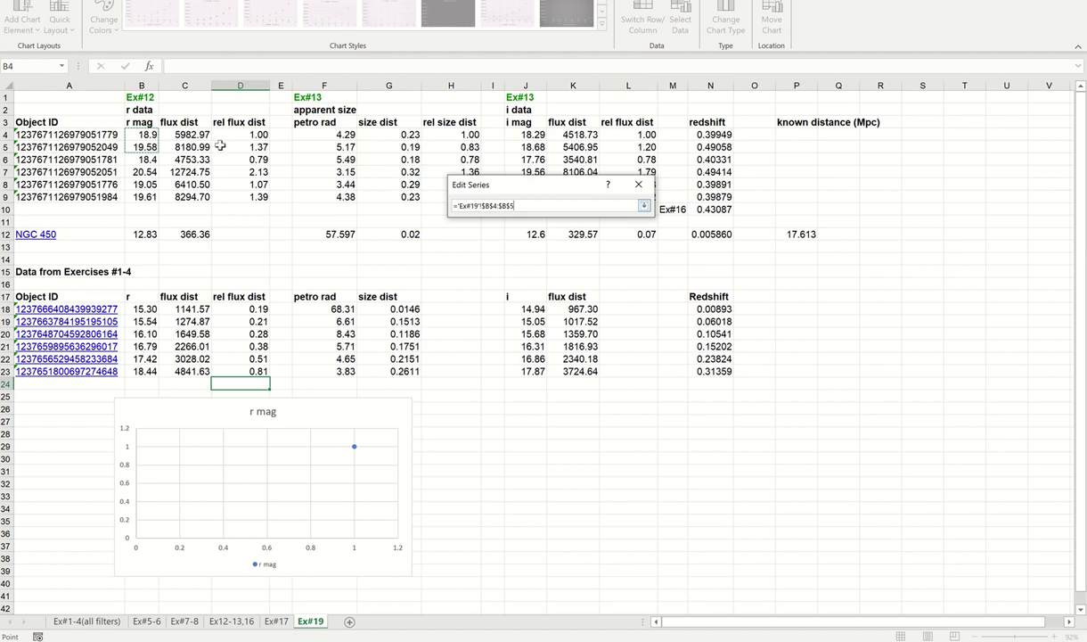
pyautogui.moveTo(691, 134); pyautogui.dragTo(715, 199)
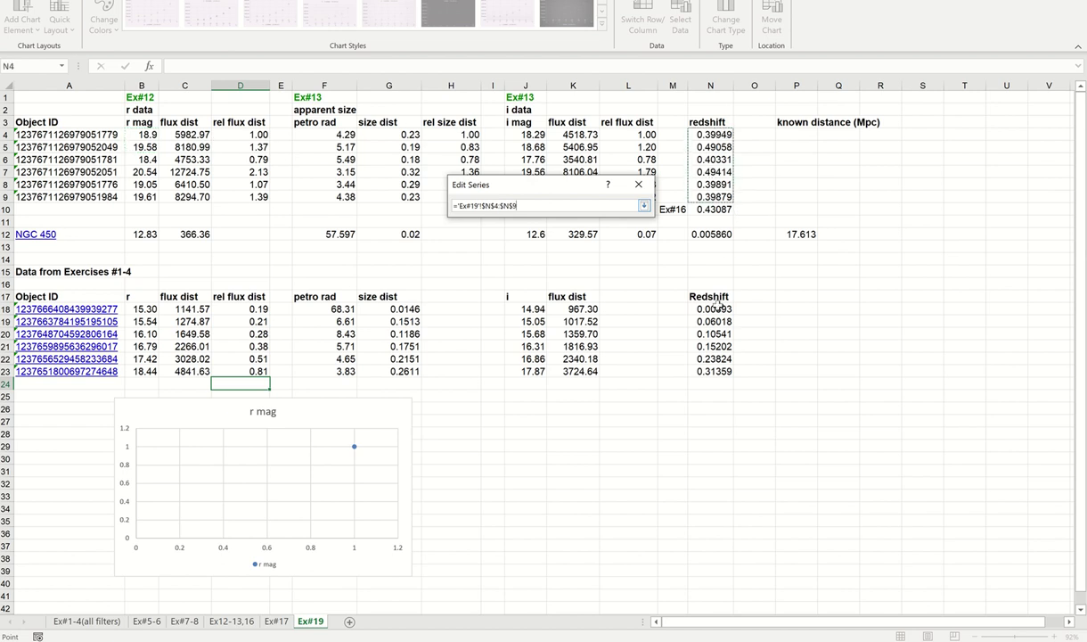
pyautogui.moveTo(718, 308); pyautogui.dragTo(718, 371)
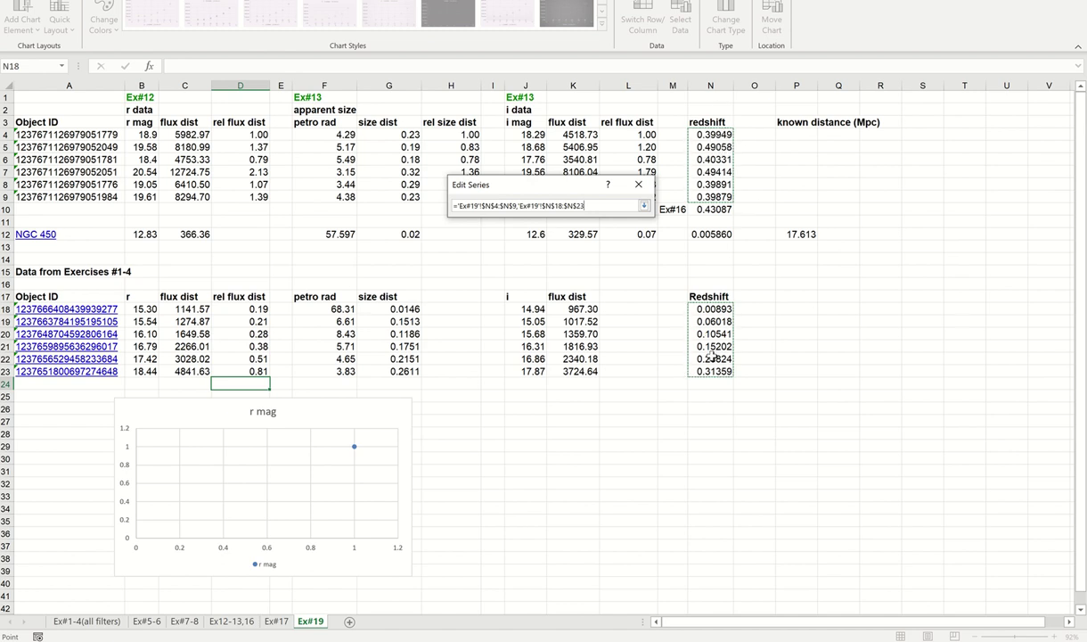
pyautogui.click(644, 206)
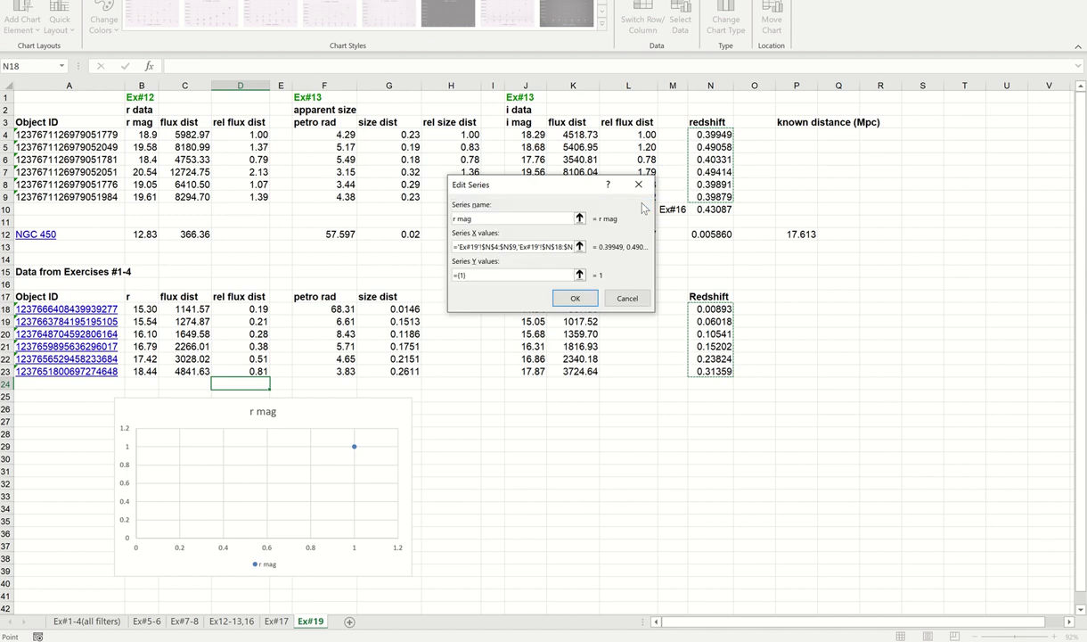
# Step: Set the r mag series' Y values to the relative flux distances in D4:D9 and D18:D23, and apply the chart data
pyautogui.click(579, 274)
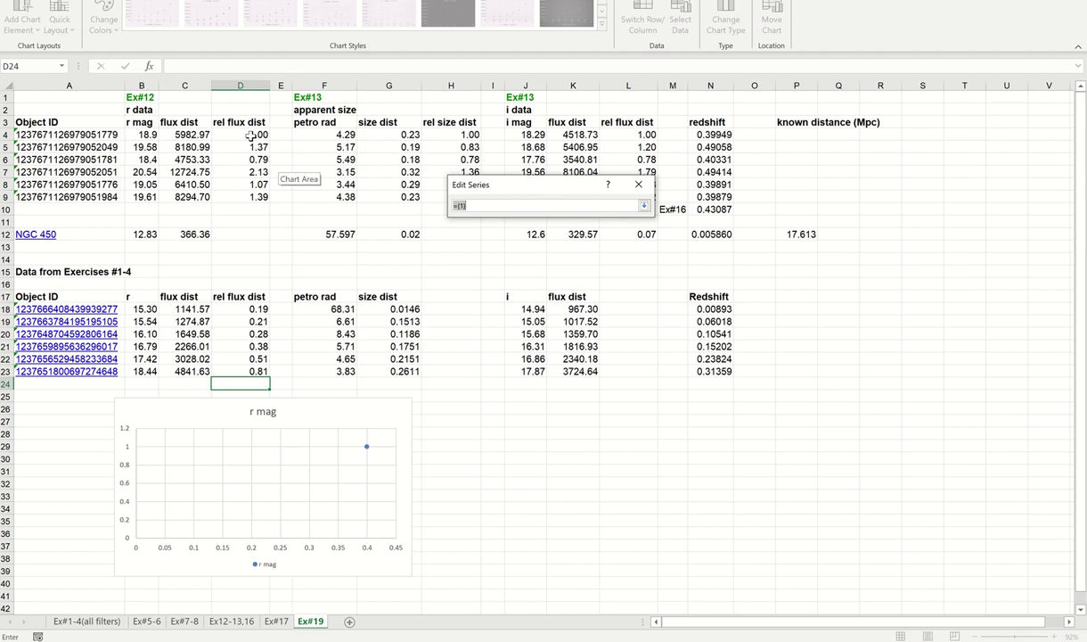
pyautogui.moveTo(250, 136); pyautogui.dragTo(239, 194)
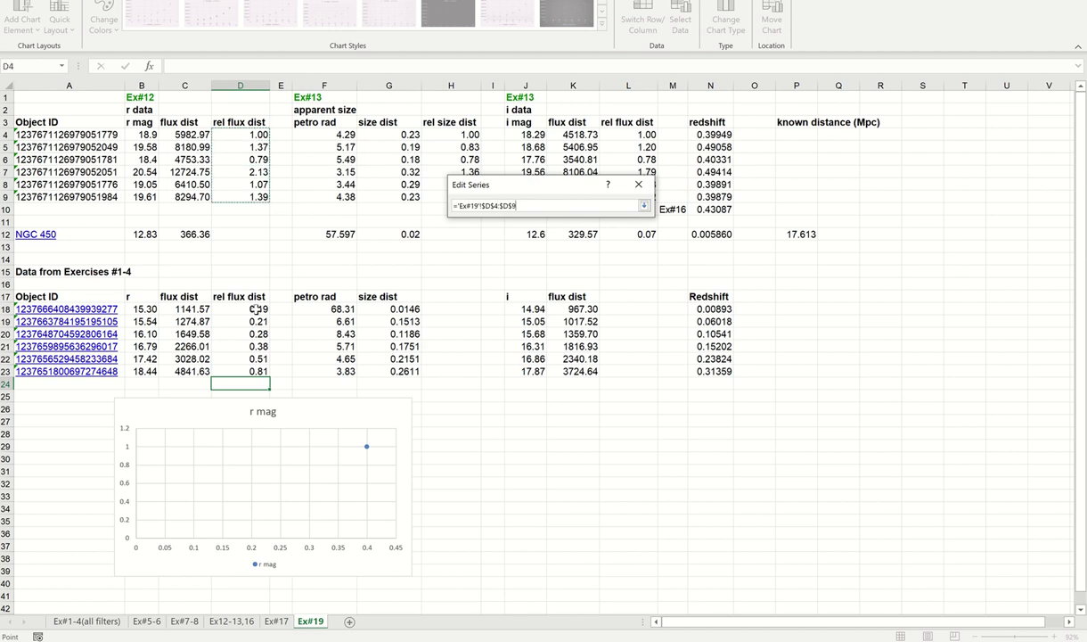
pyautogui.moveTo(254, 308); pyautogui.dragTo(239, 371)
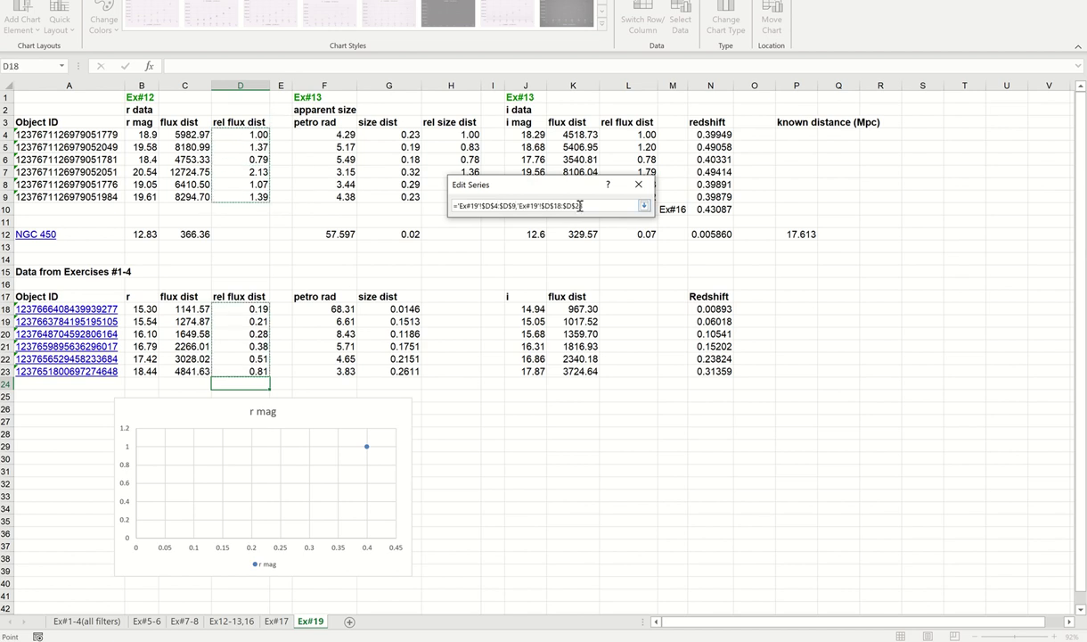
pyautogui.press('Return')
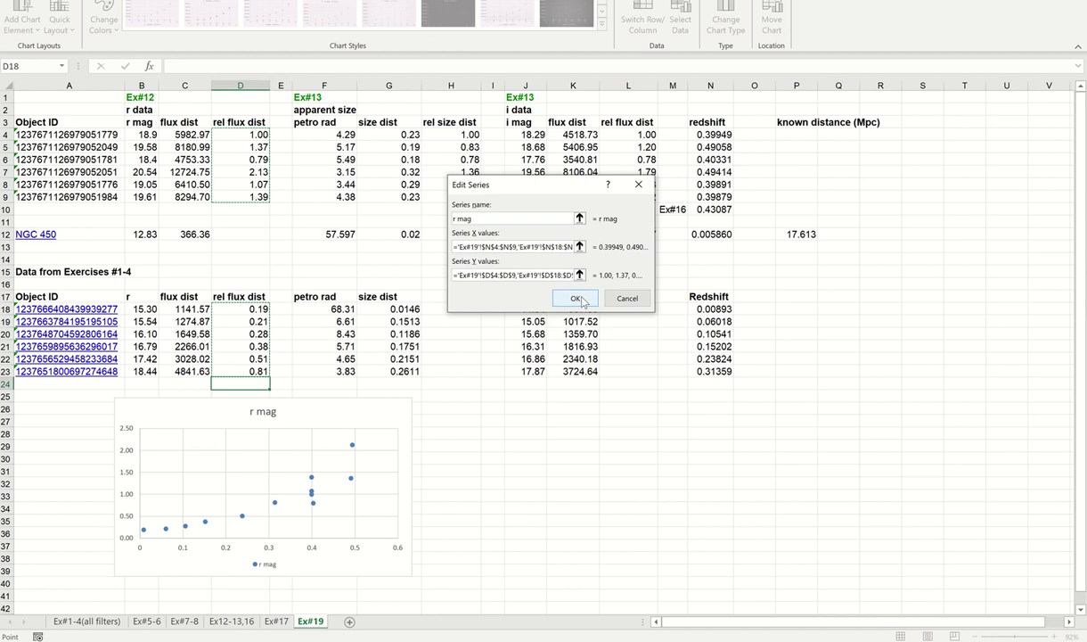
pyautogui.click(576, 298)
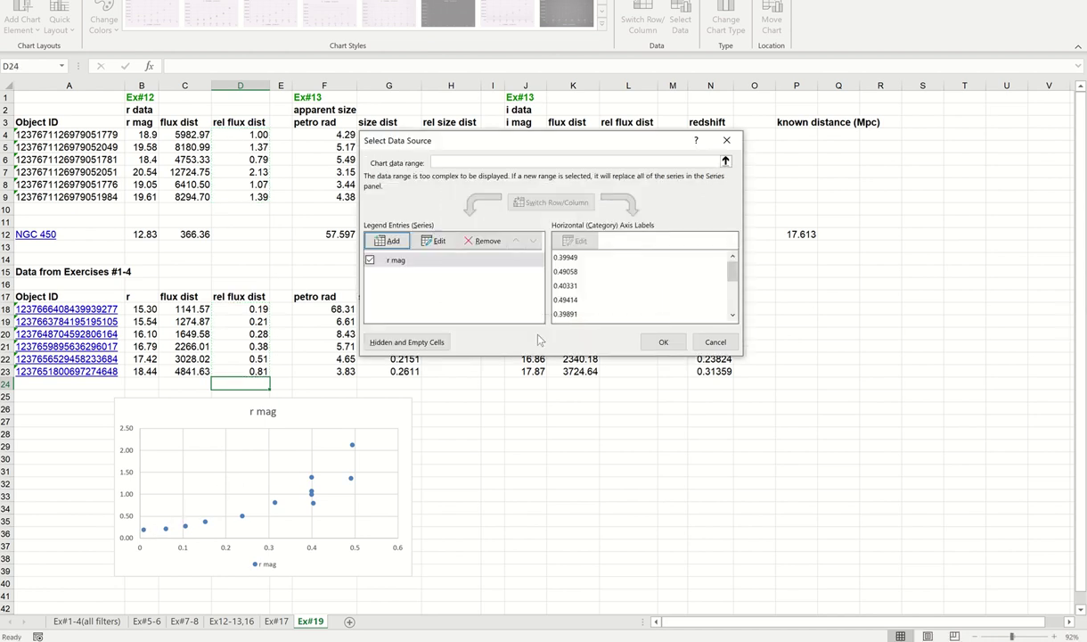
pyautogui.click(661, 344)
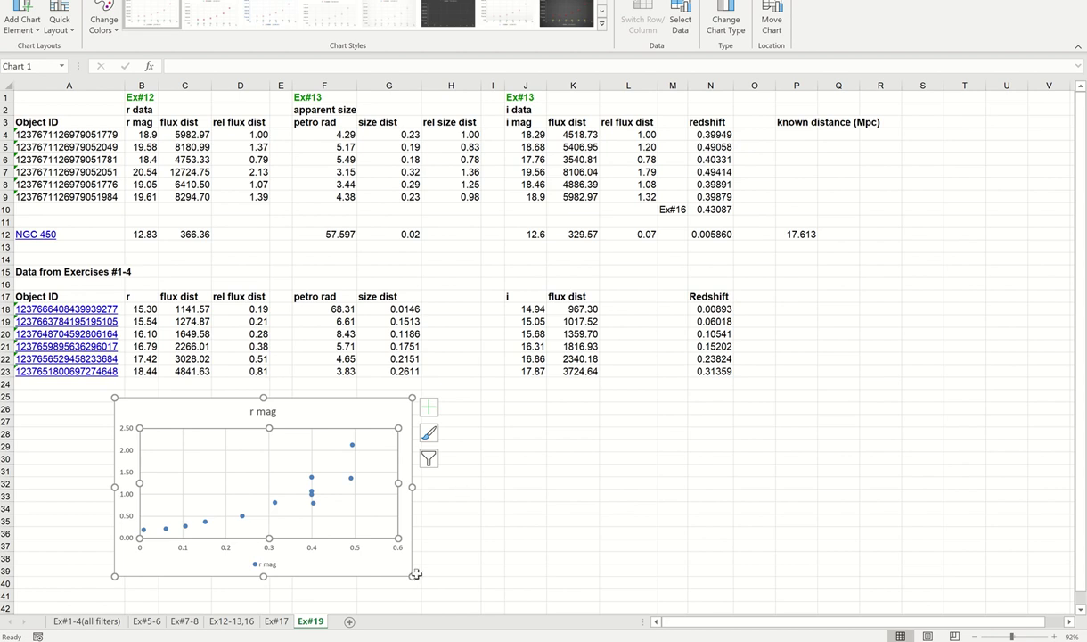
# Step: Enlarge the scatter chart to end around row 41 and move its legend into the empty upper-left part of the plot area
pyautogui.moveTo(411, 577); pyautogui.dragTo(476, 603)
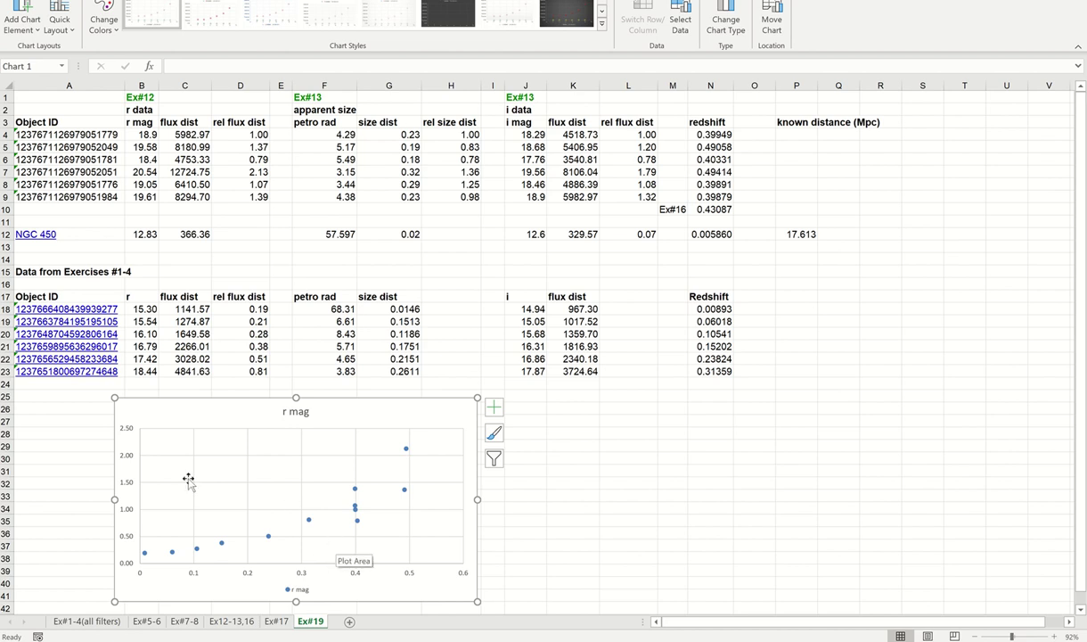
pyautogui.click(301, 587)
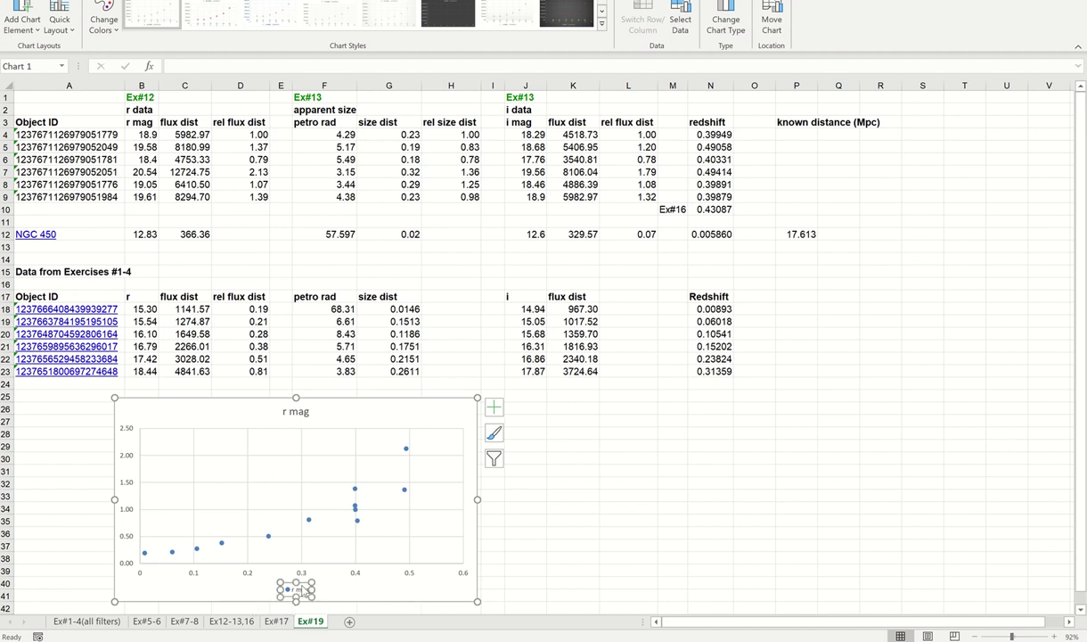
pyautogui.moveTo(288, 584); pyautogui.dragTo(195, 451)
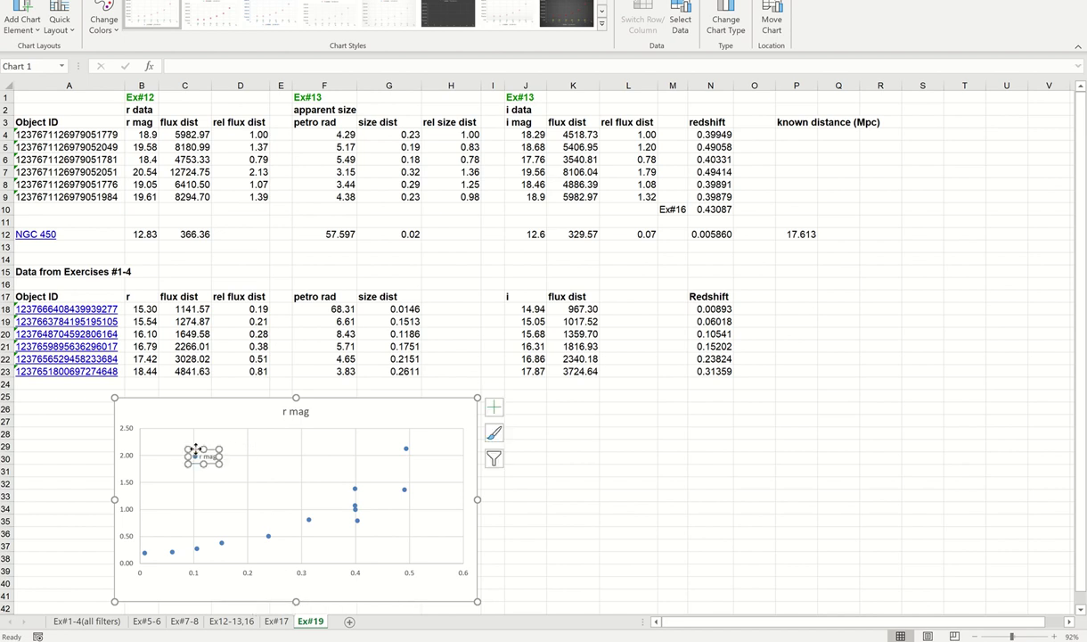
# Step: Delete the chart's r mag title and add a primary horizontal axis title
pyautogui.click(301, 412)
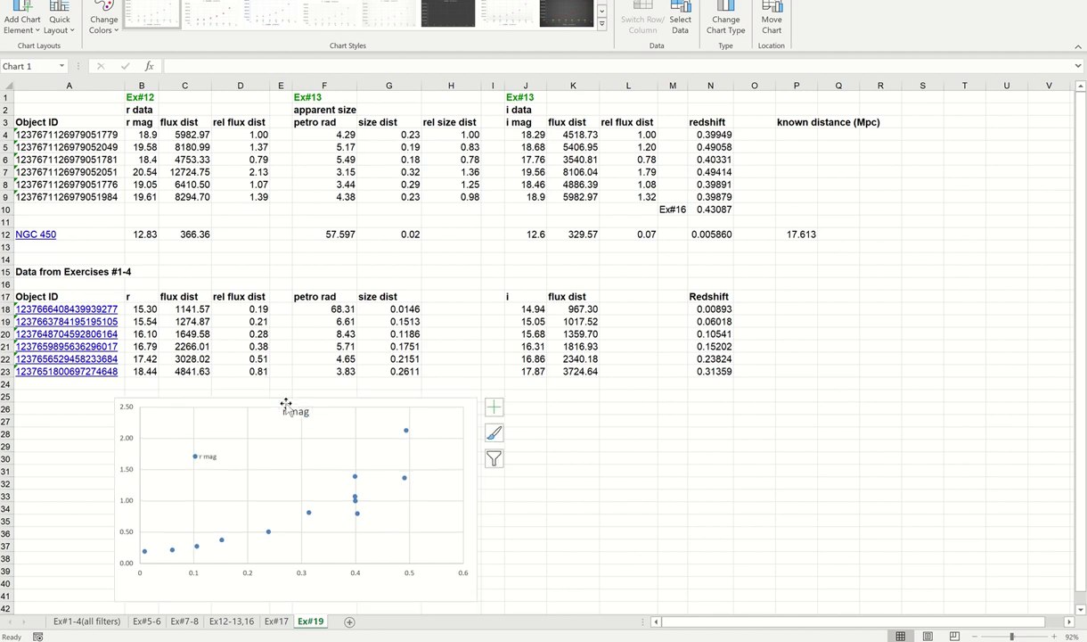
pyautogui.press('Delete')
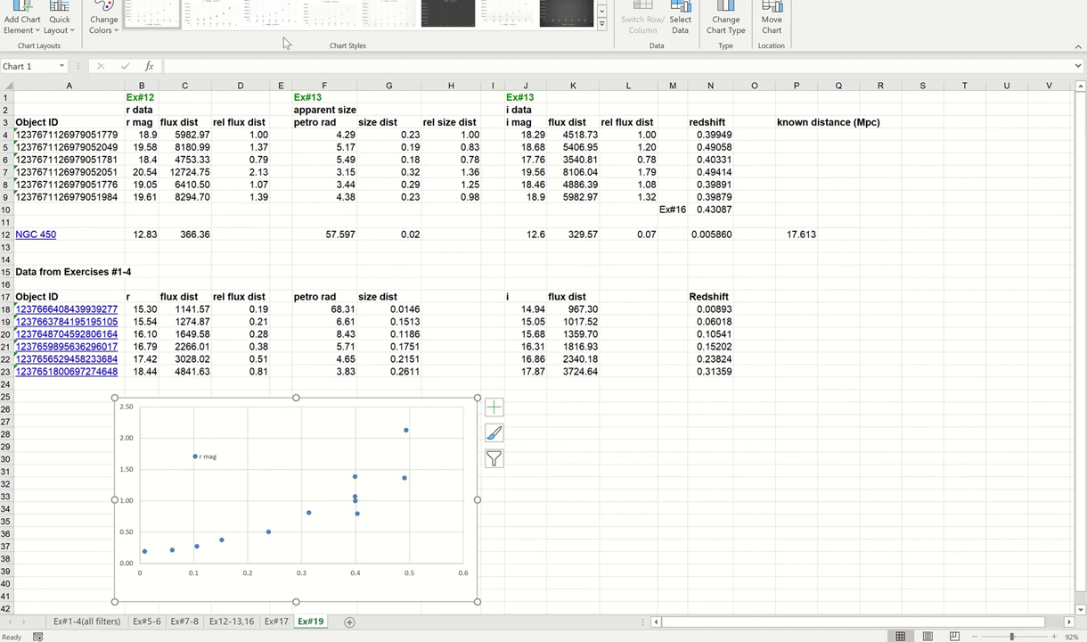
pyautogui.click(35, 30)
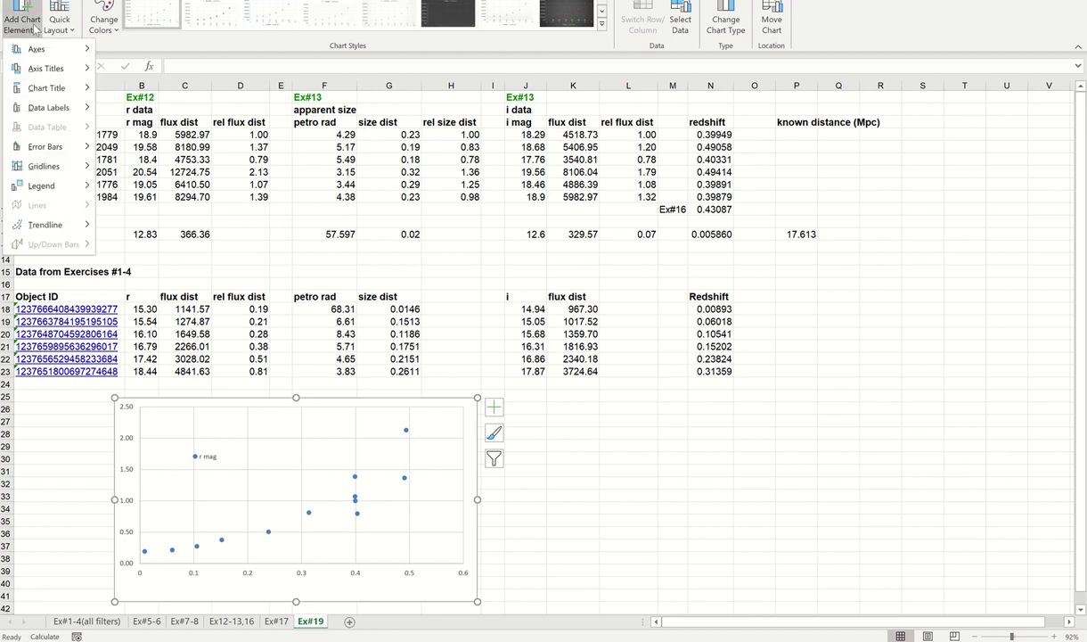
pyautogui.moveTo(72, 70)
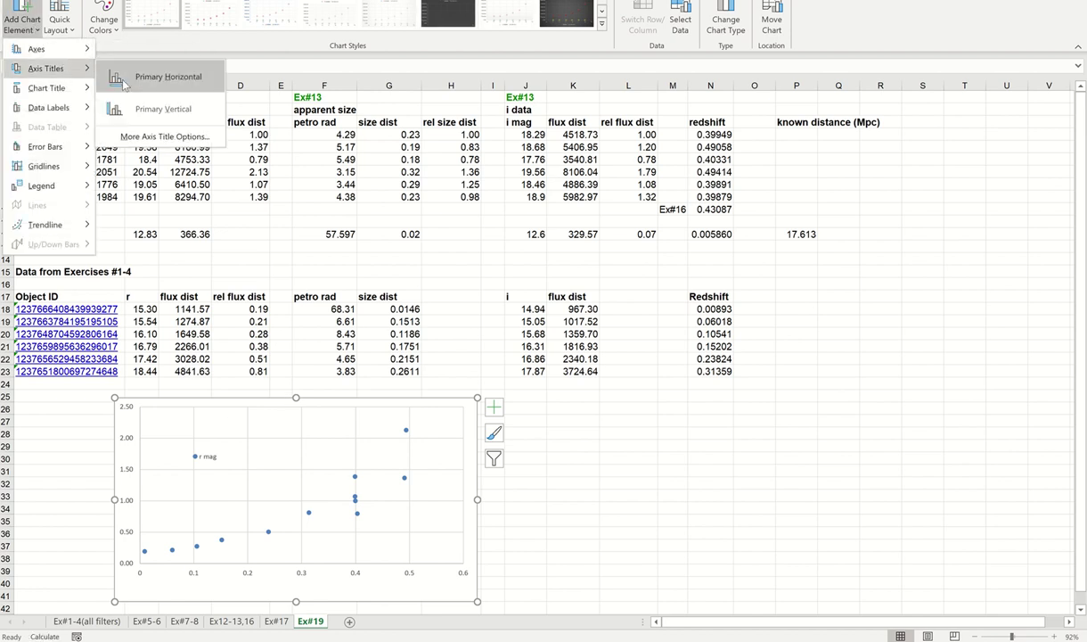
pyautogui.click(168, 77)
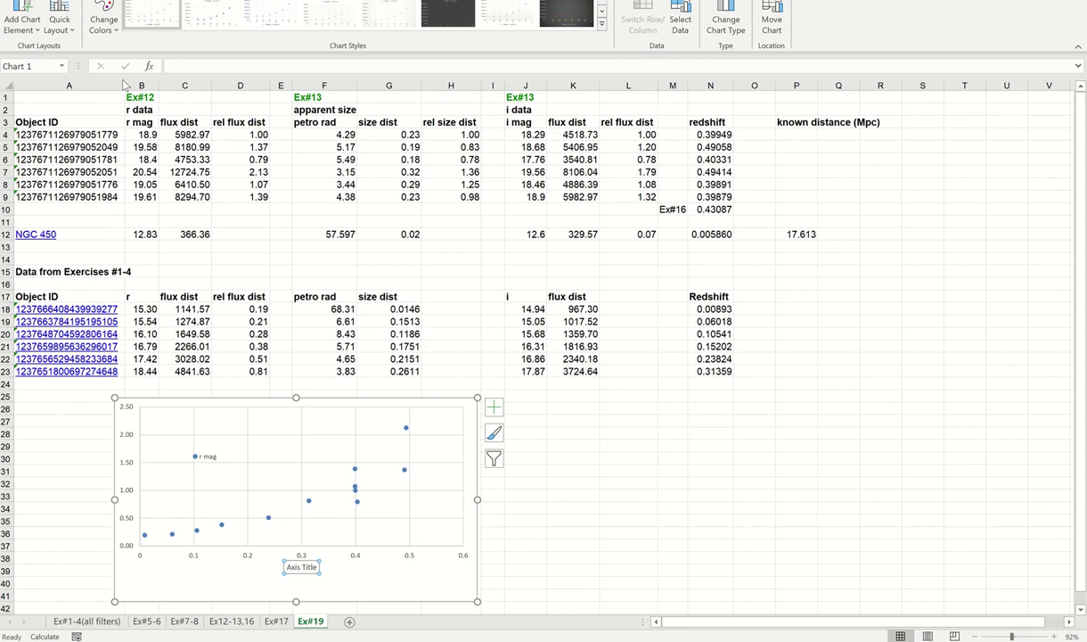
# Step: Replace the horizontal axis title's placeholder text with redshift
pyautogui.write('re')
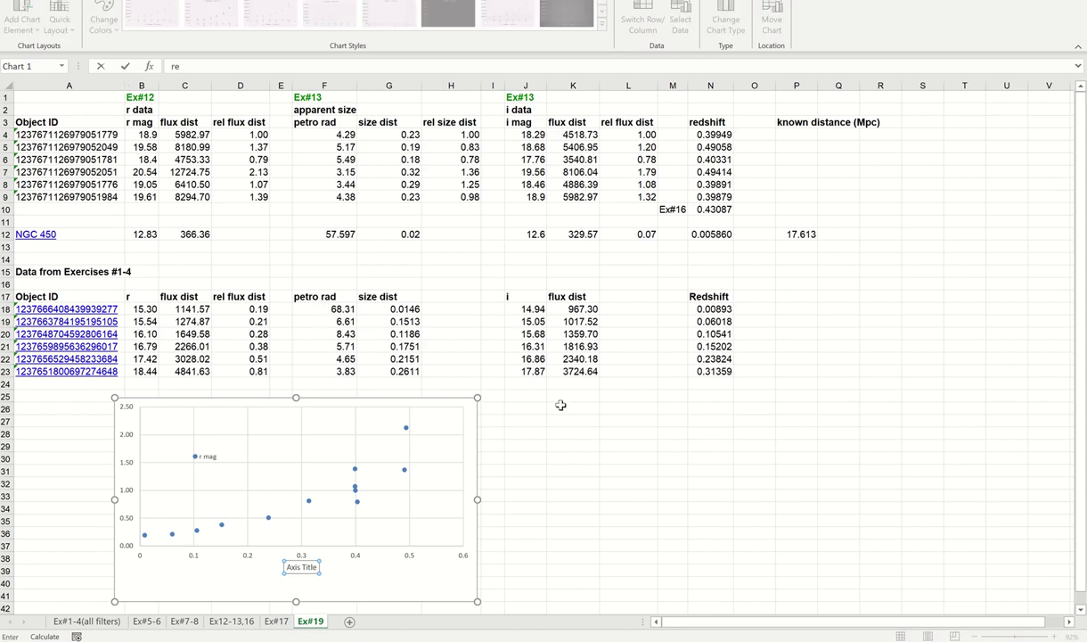
pyautogui.press('Escape')
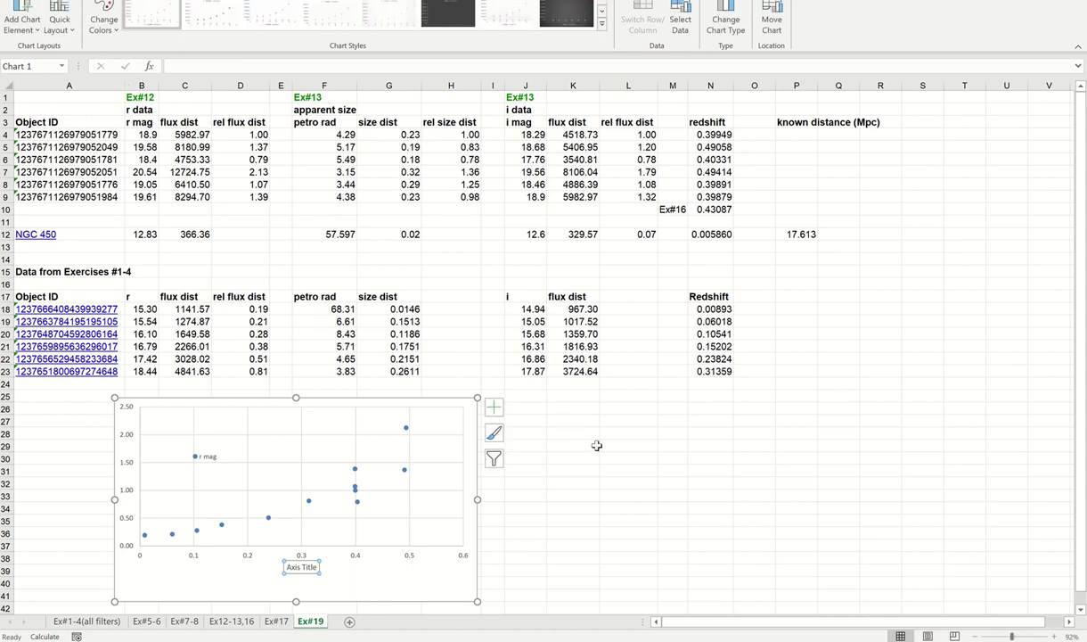
pyautogui.doubleClick(301, 562)
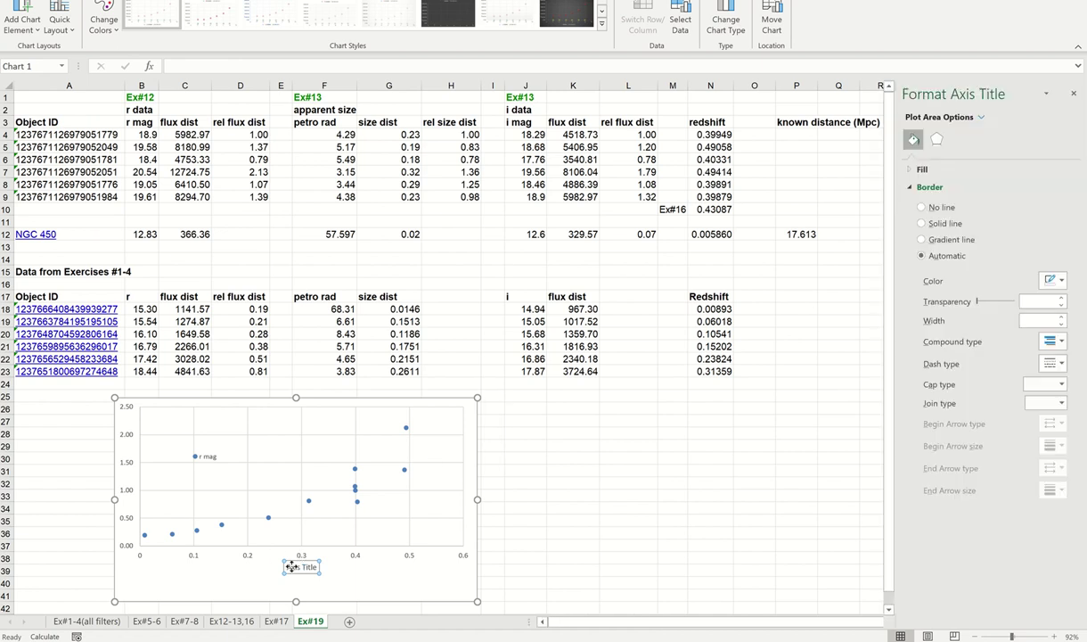
pyautogui.doubleClick(293, 567)
pyautogui.click(312, 568)
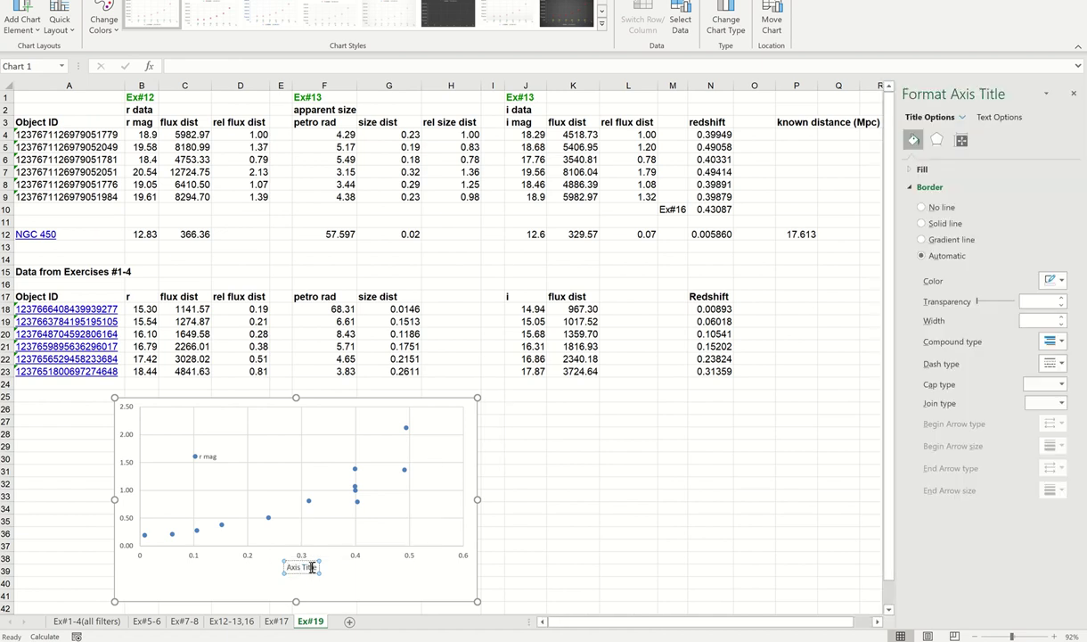
pyautogui.moveTo(313, 567); pyautogui.dragTo(259, 564)
pyautogui.write('r')
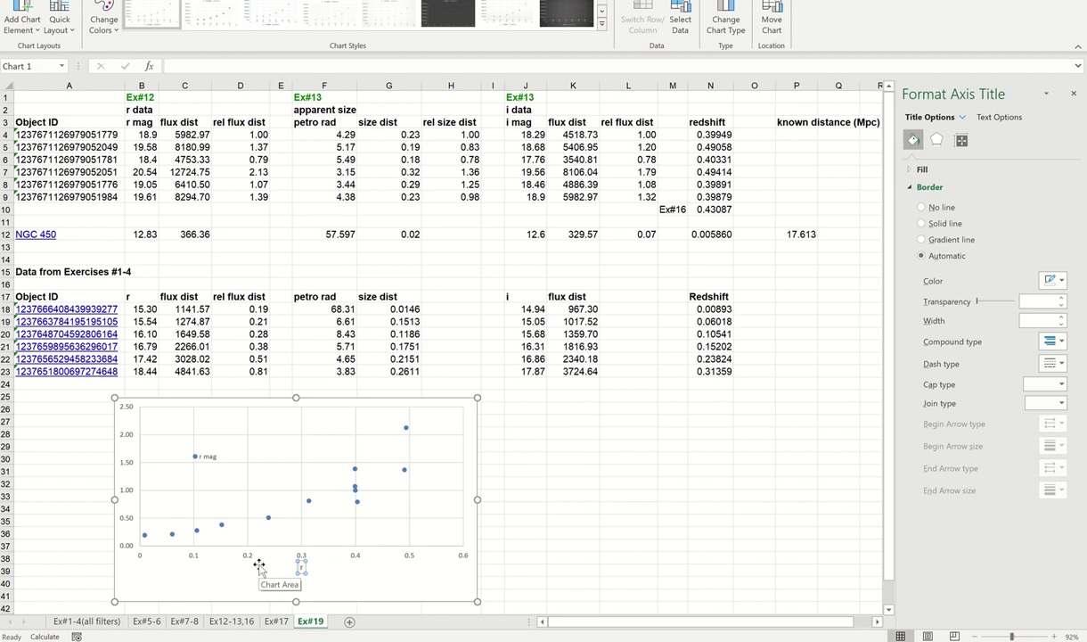
pyautogui.write('edshift')
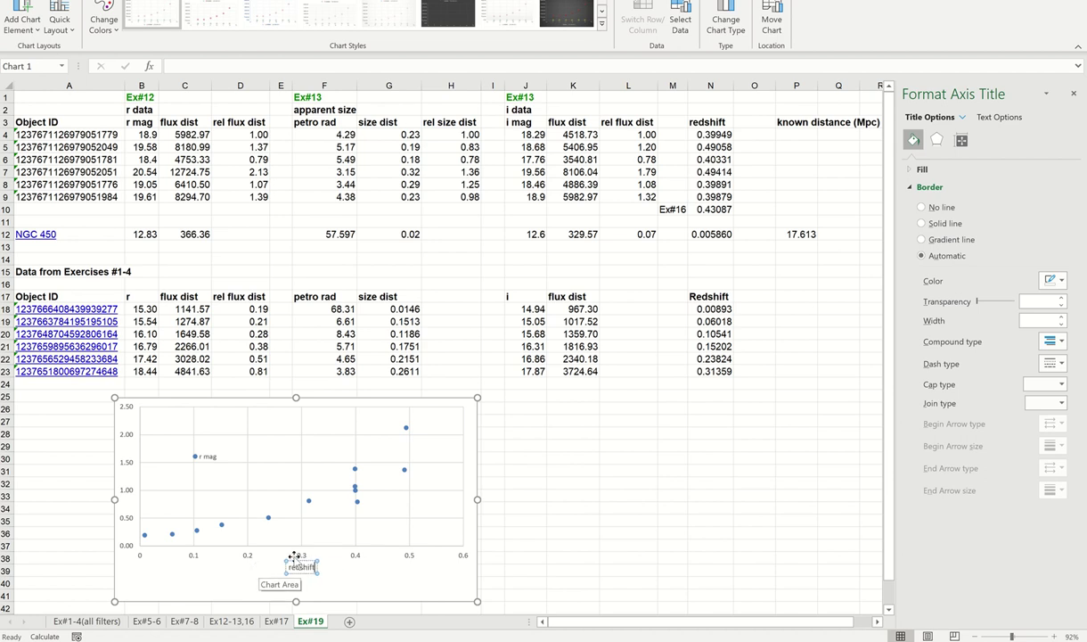
# Step: Move the redshift axis title closer to the chart's lower edge and extend the plot area down towards it
pyautogui.click(295, 560)
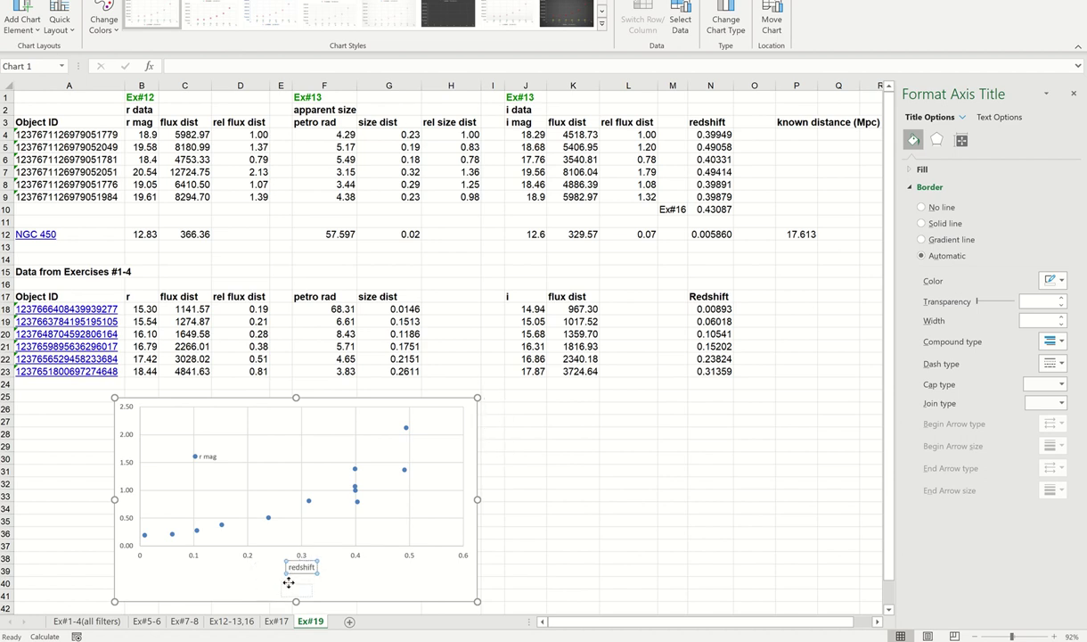
pyautogui.moveTo(288, 582); pyautogui.dragTo(285, 578)
pyautogui.click(281, 548)
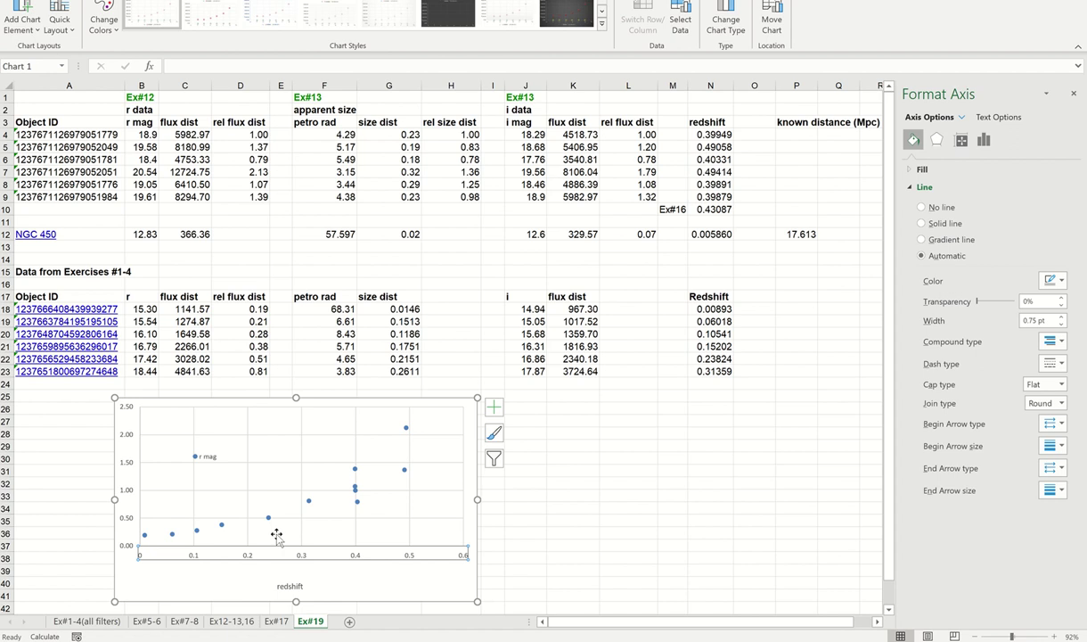
pyautogui.click(276, 535)
pyautogui.moveTo(302, 546); pyautogui.dragTo(302, 563)
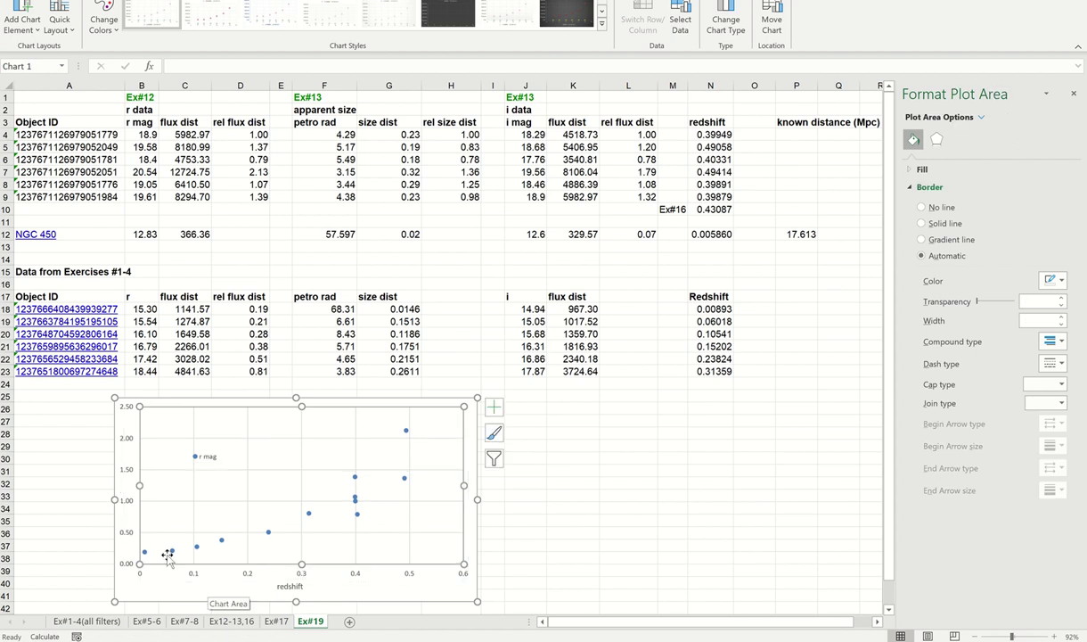
# Step: Add a primary vertical axis title reading relative distance and narrow the plot area slightly to make room for it
pyautogui.click(34, 16)
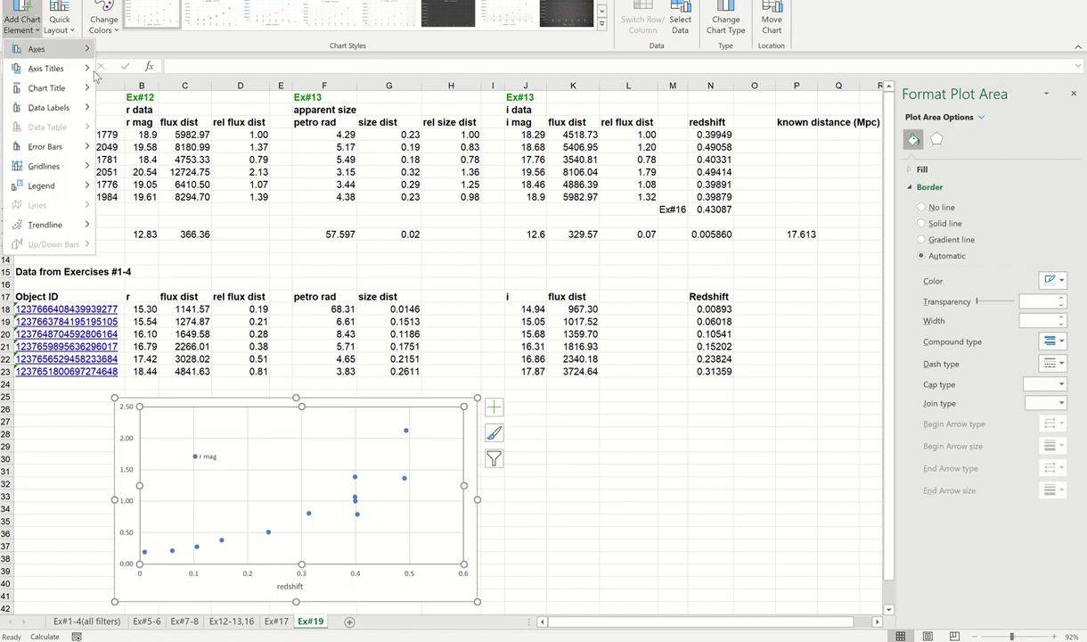
pyautogui.moveTo(54, 69)
pyautogui.click(129, 108)
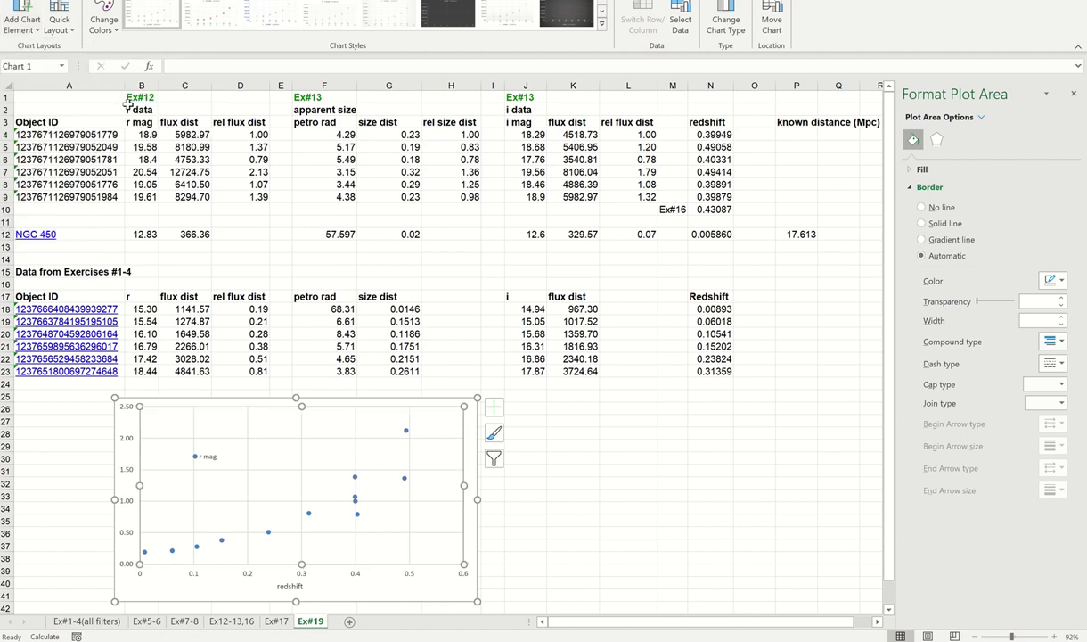
pyautogui.tripleClick(123, 486)
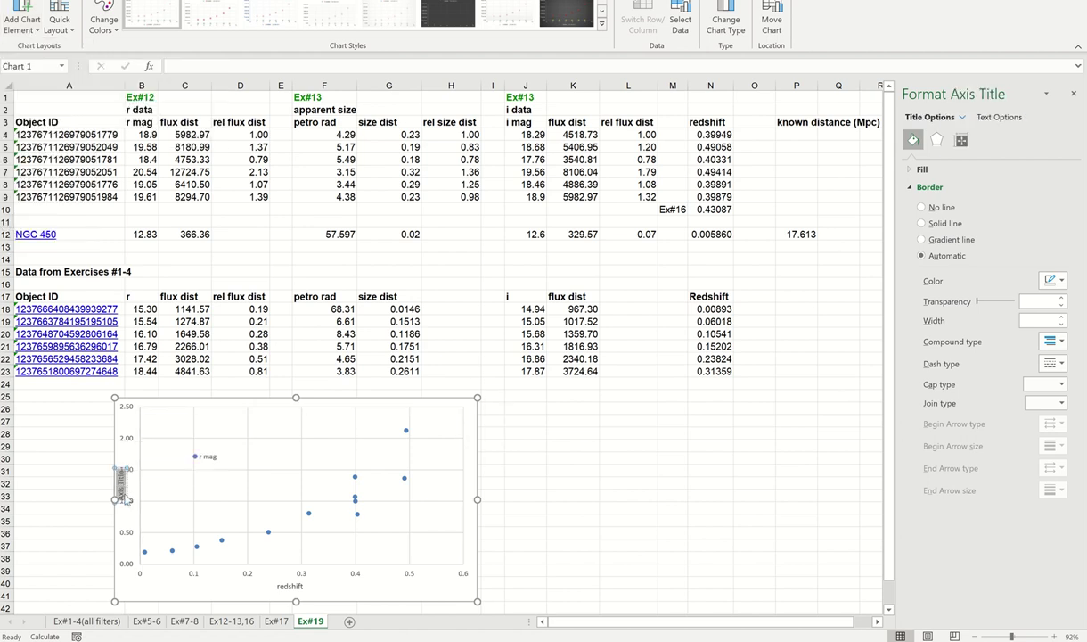
pyautogui.write('relative distance')
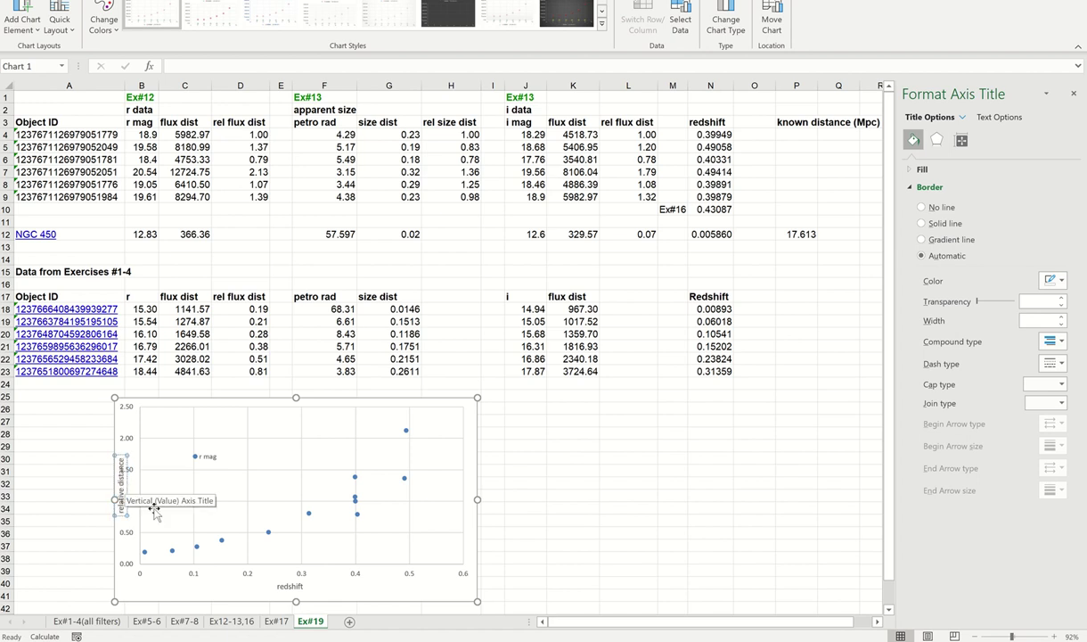
pyautogui.click(142, 486)
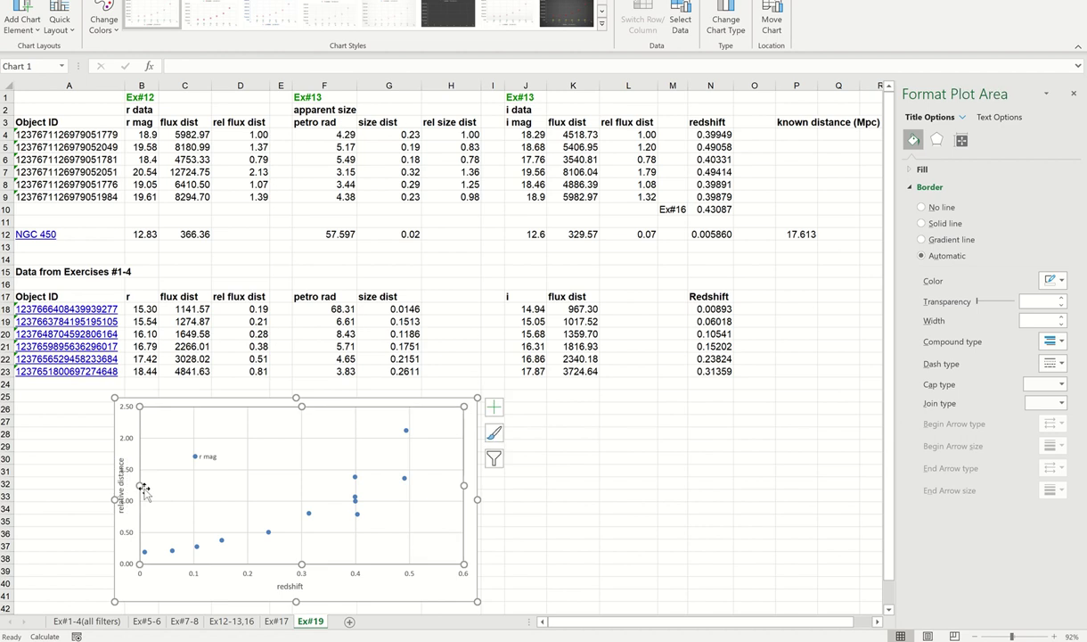
pyautogui.moveTo(142, 486); pyautogui.dragTo(149, 487)
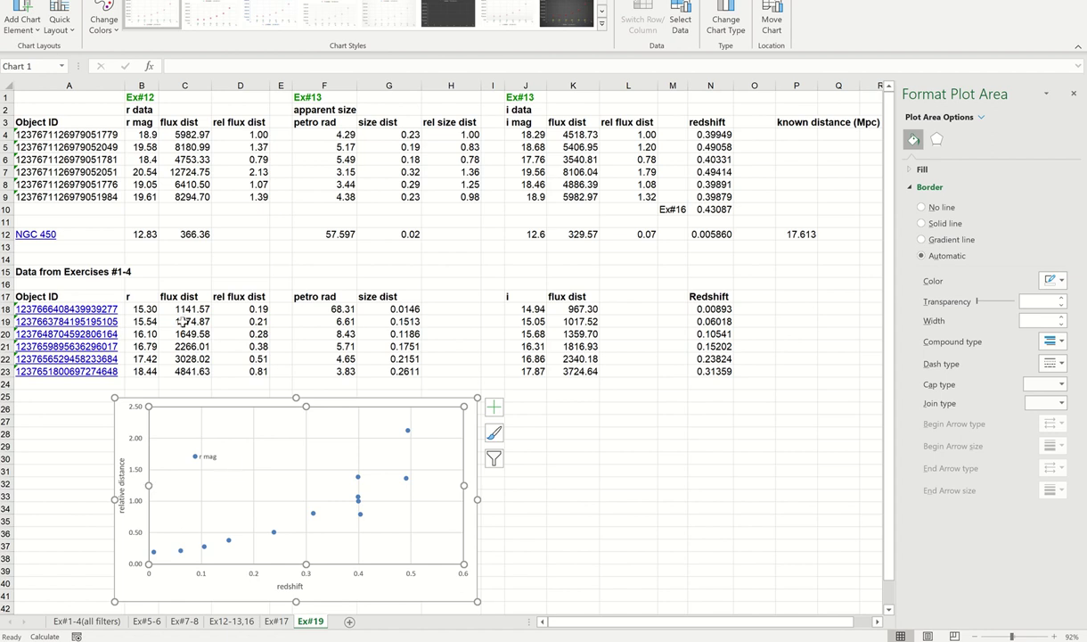
# Step: Add a linear trendline to the r mag series and set its intercept to 0.0
pyautogui.click(36, 29)
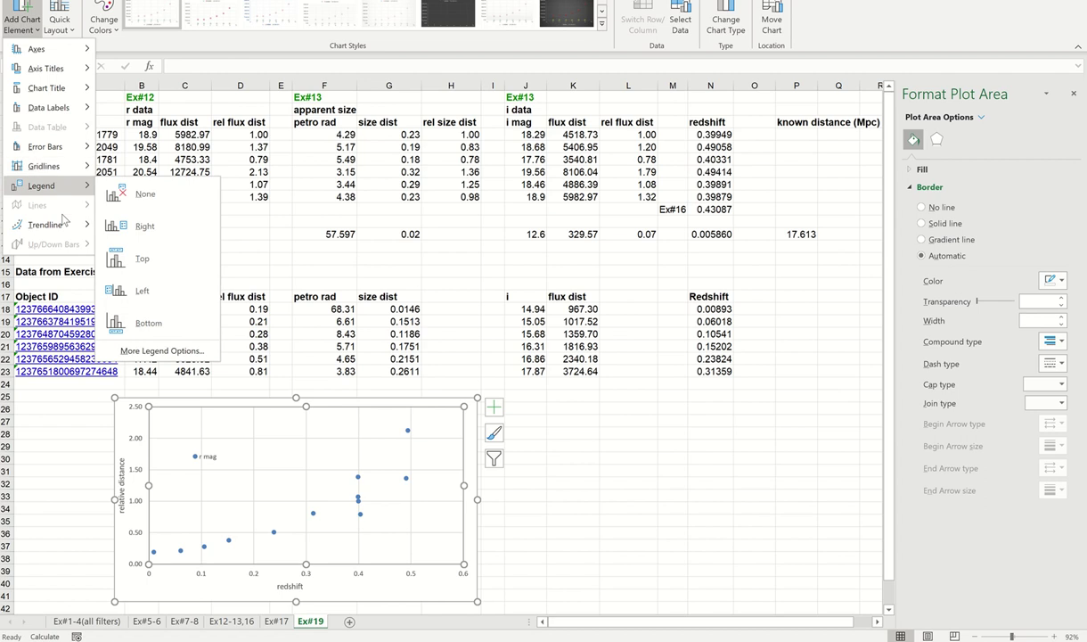
pyautogui.moveTo(67, 223)
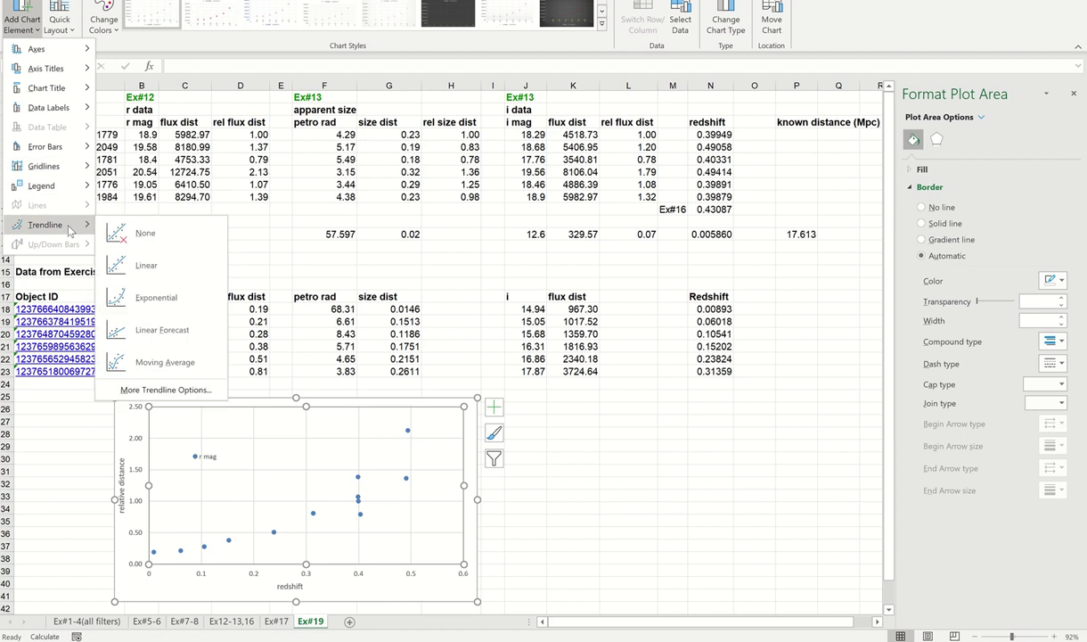
pyautogui.click(146, 268)
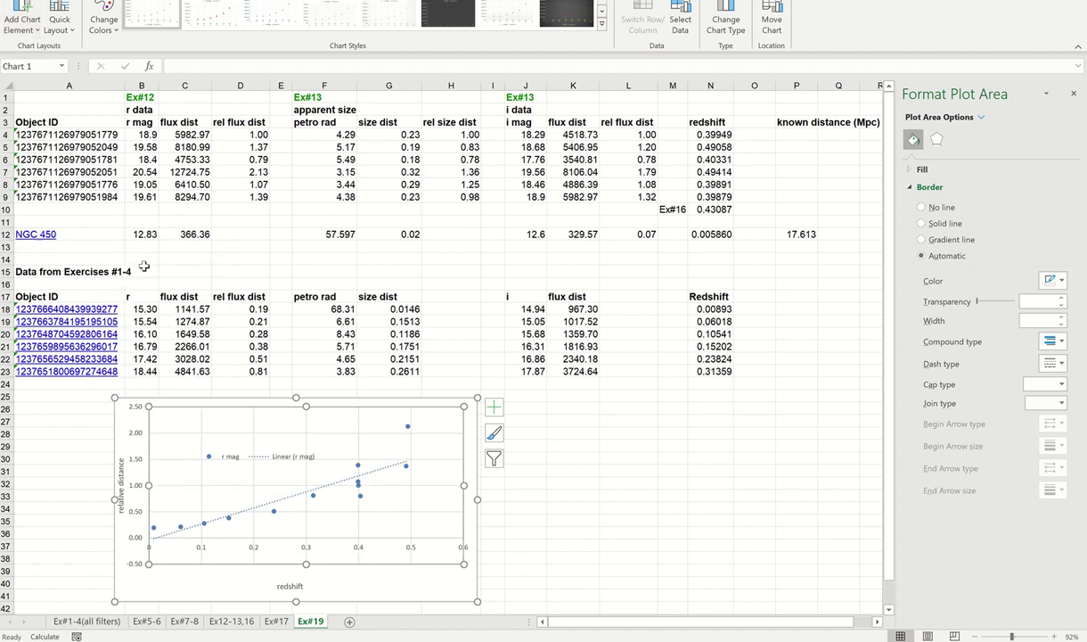
pyautogui.click(335, 485)
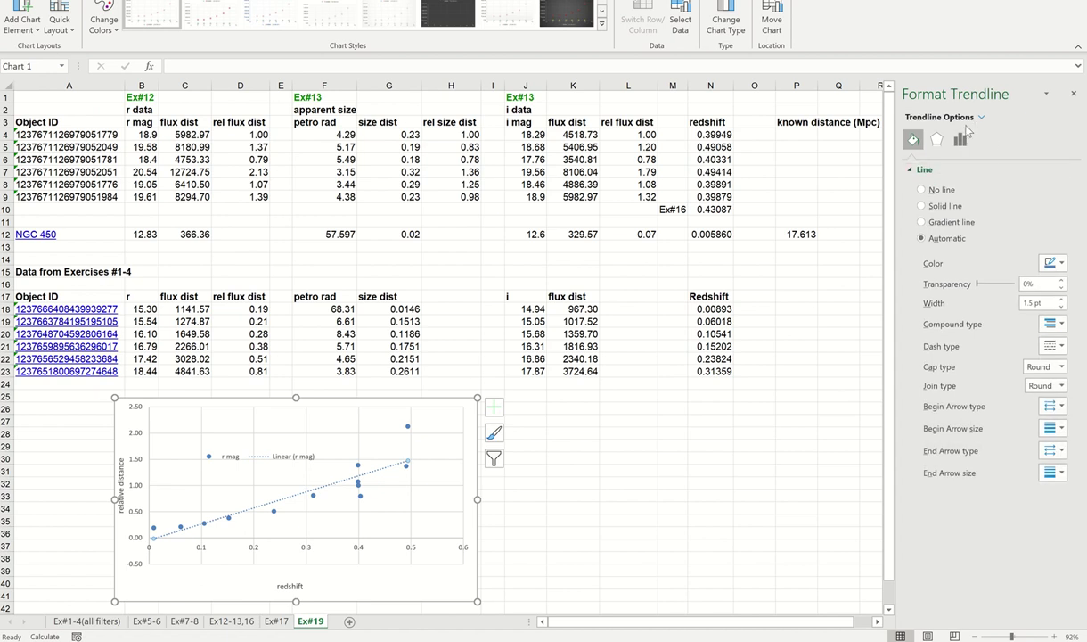
pyautogui.click(960, 140)
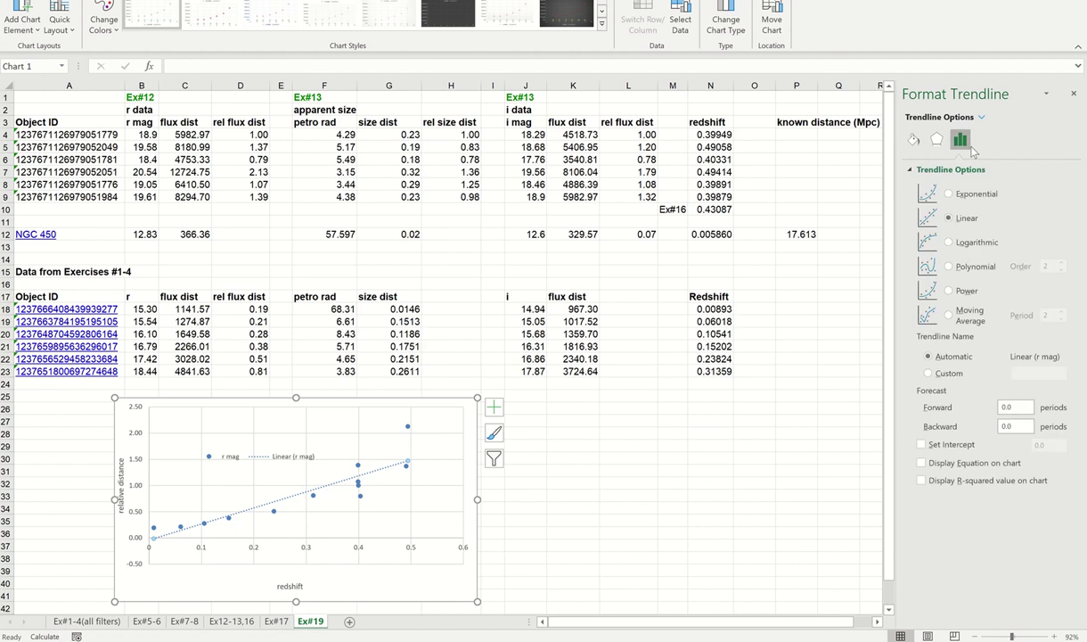
pyautogui.click(922, 445)
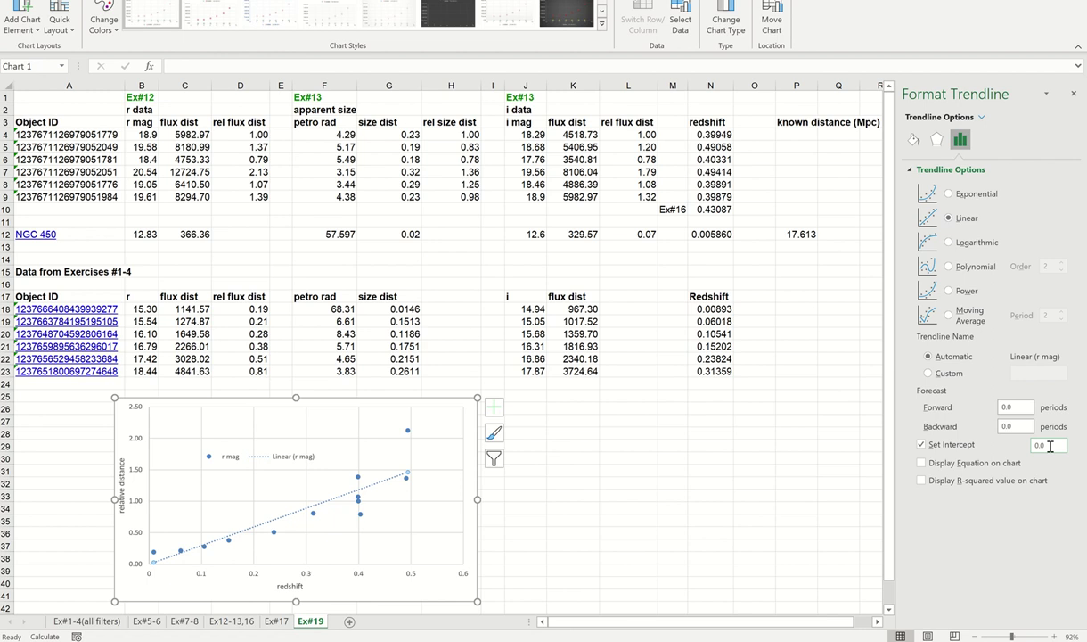
# Step: Display the trendline's equation and R-squared value on the chart, with their label near the top of the plot area above the legend
pyautogui.click(921, 462)
pyautogui.click(380, 470)
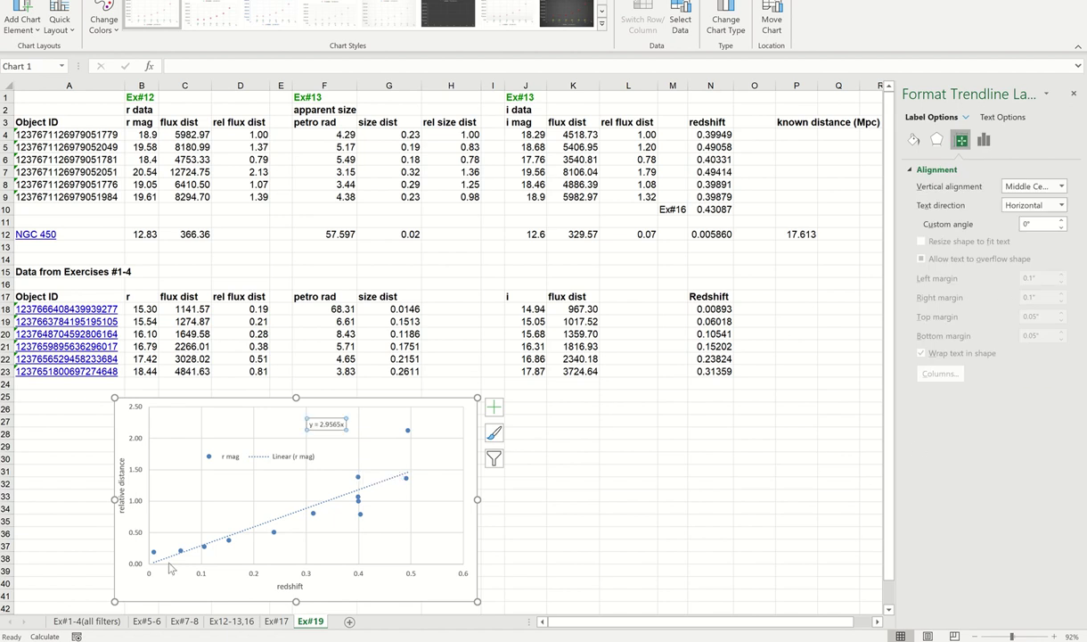
pyautogui.click(236, 532)
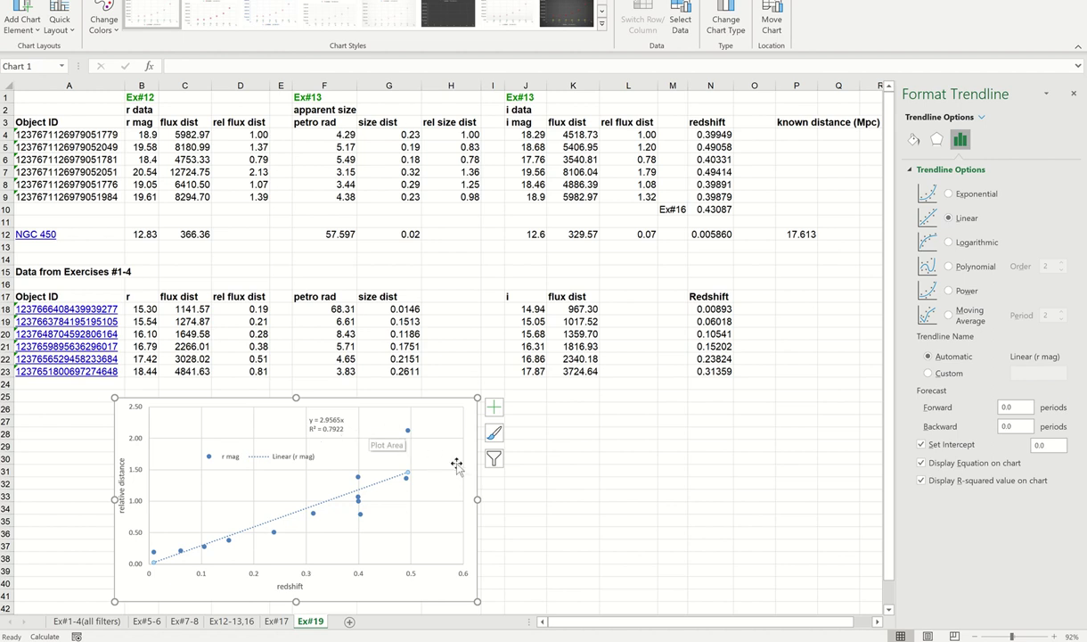
pyautogui.click(452, 425)
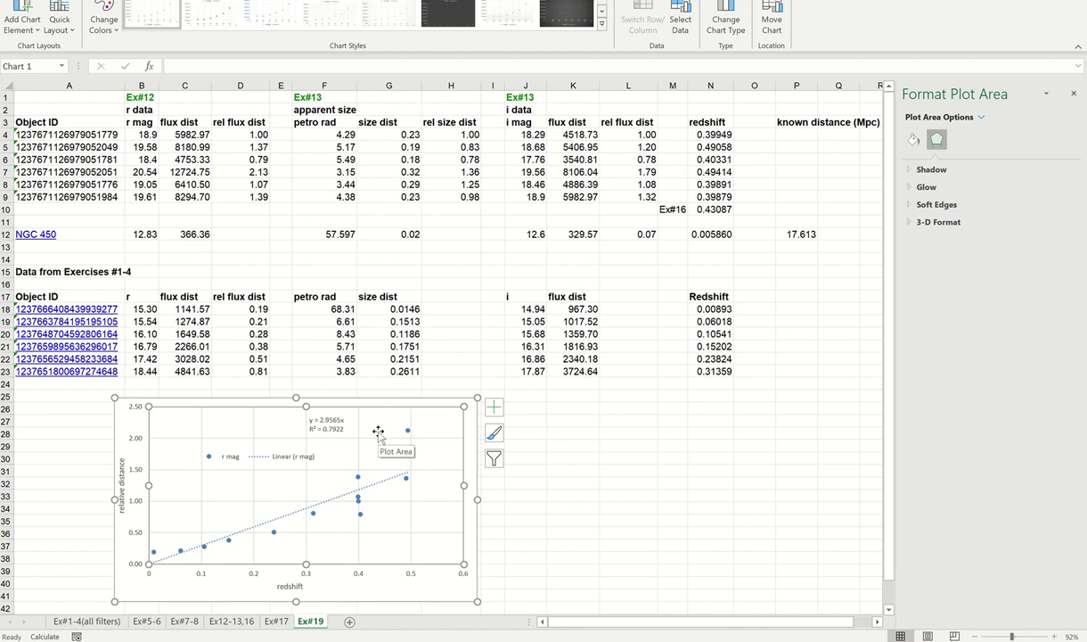
# Step: Move the chart directly below the Exercises #1-4 data table, spanning columns A to G from row 24
pyautogui.click(343, 392)
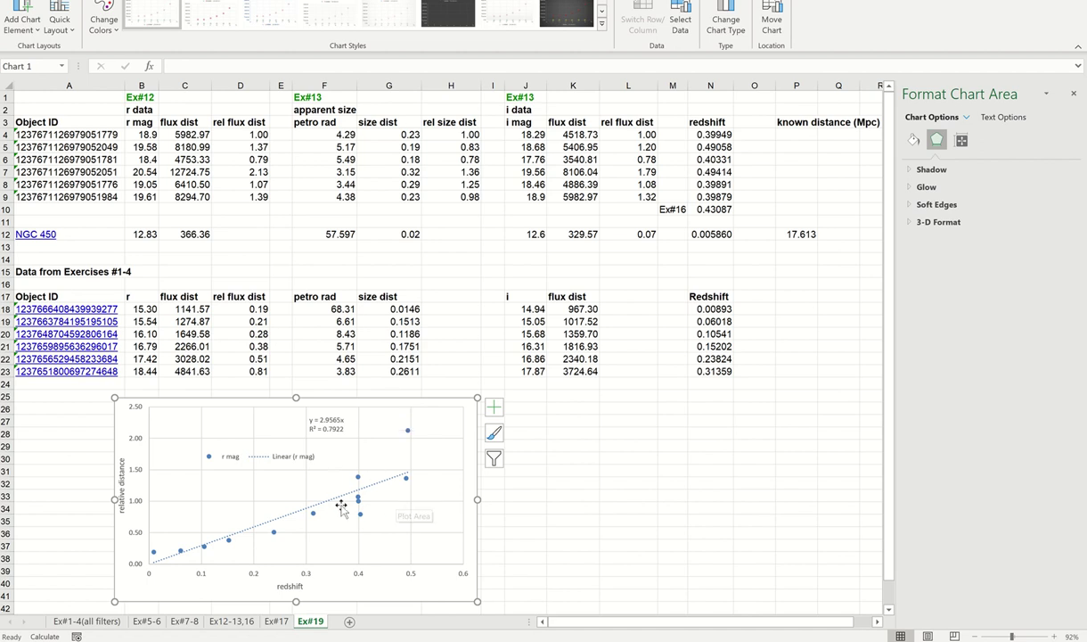
pyautogui.moveTo(317, 399); pyautogui.dragTo(233, 387)
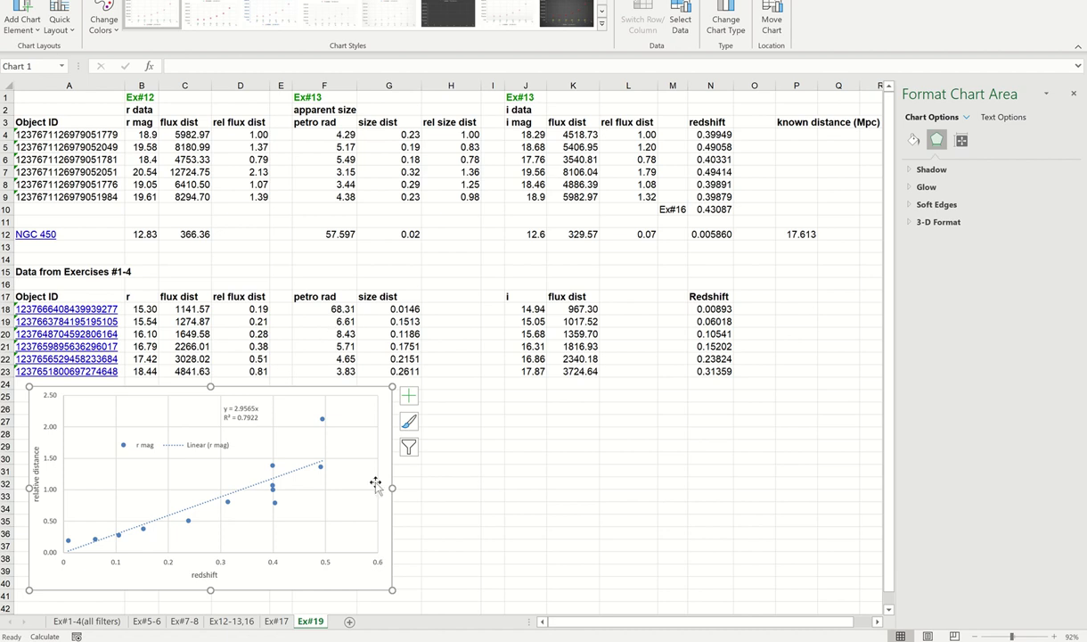
pyautogui.click(203, 480)
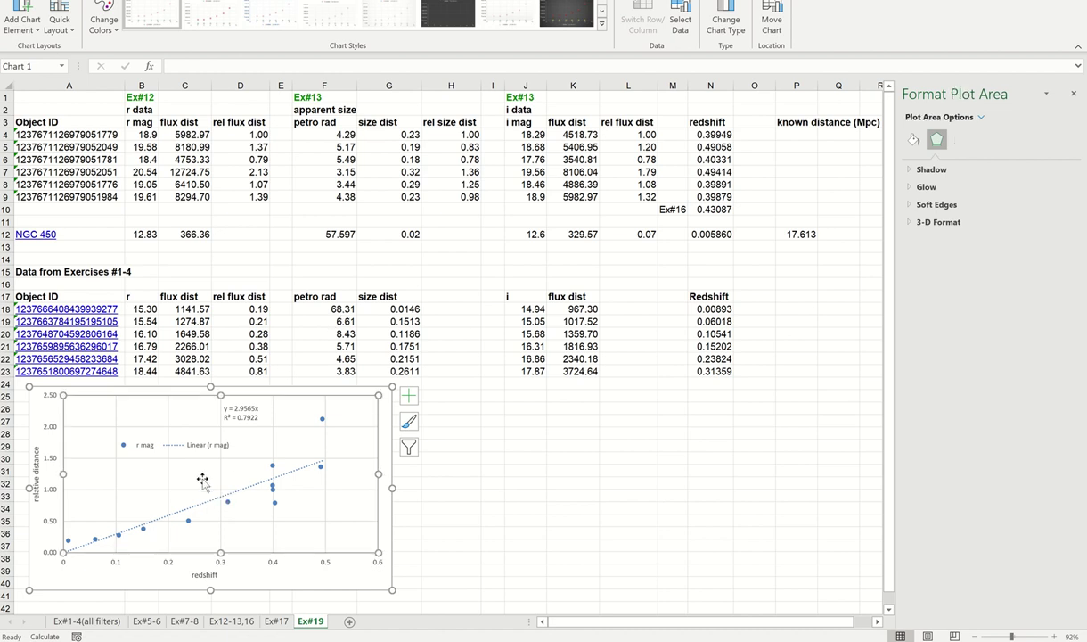
# Step: Add a chart series named apparent size with the redshift cells N4:N9 and N18:N23 as its X values
pyautogui.rightClick(204, 481)
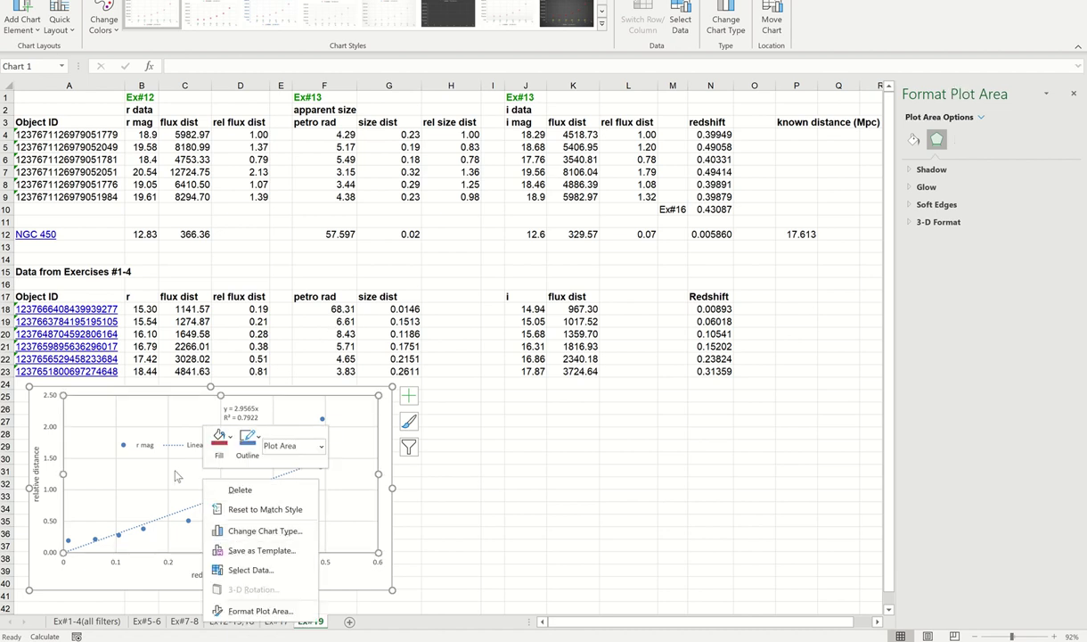
pyautogui.click(254, 570)
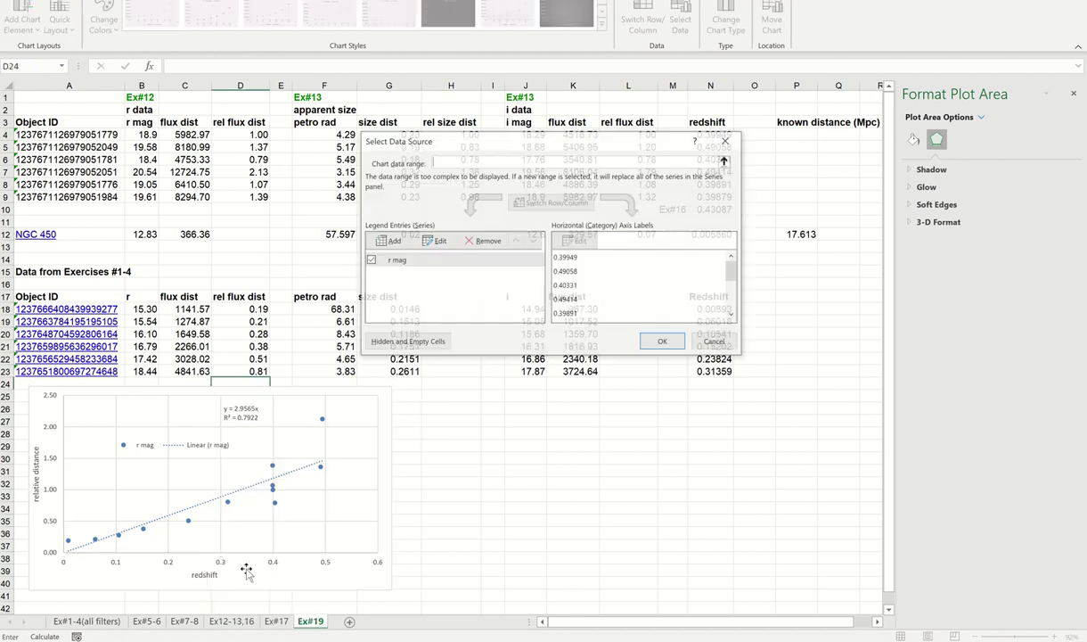
pyautogui.click(392, 241)
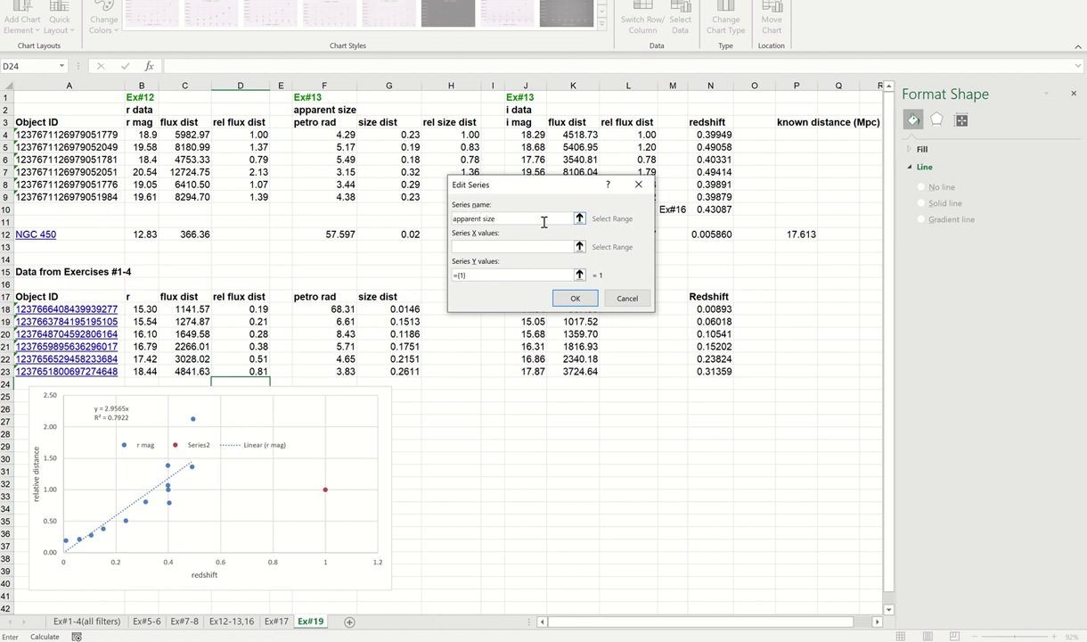
pyautogui.click(579, 246)
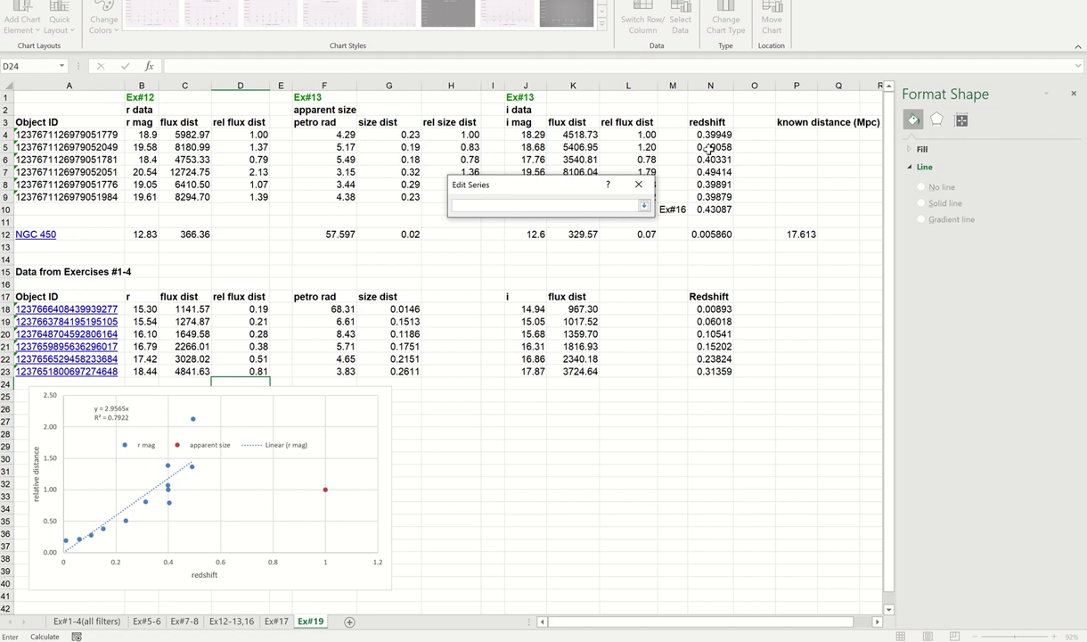
pyautogui.moveTo(710, 133); pyautogui.dragTo(713, 197)
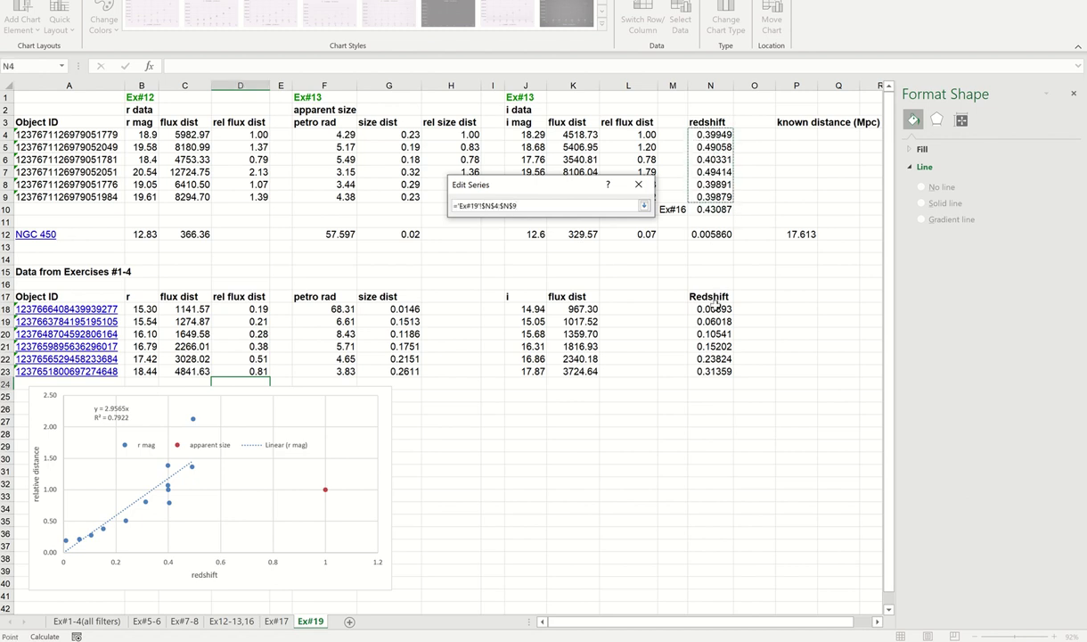
pyautogui.moveTo(715, 305); pyautogui.dragTo(713, 369)
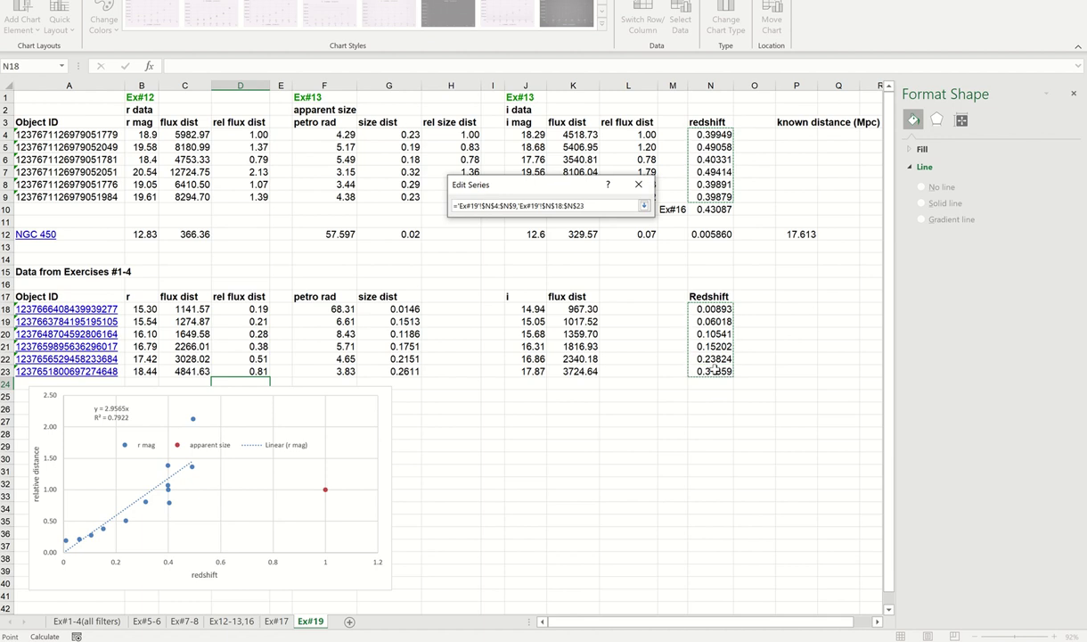
pyautogui.click(646, 207)
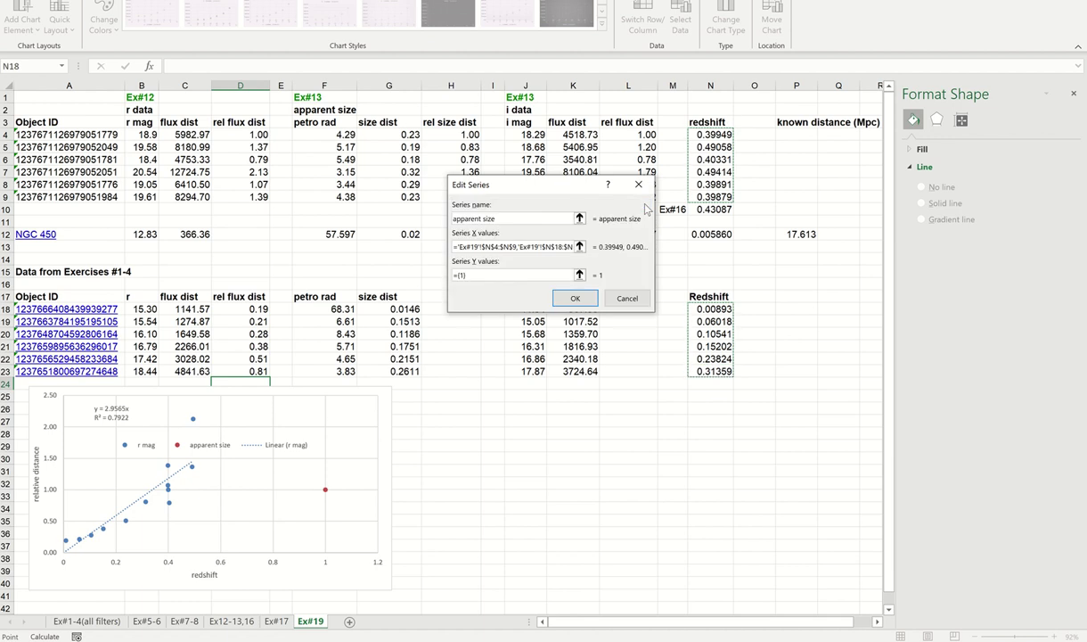
# Step: Set the apparent size series' Y values to the relative size distance cells H4:H9 and H18:H23, and apply the data source changes
pyautogui.click(580, 275)
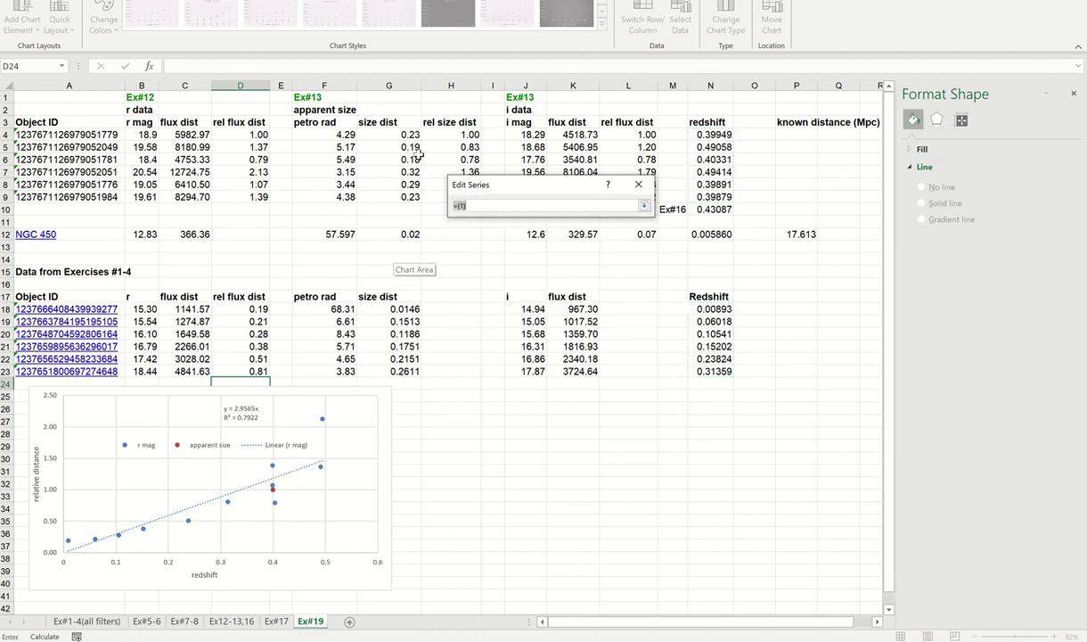
pyautogui.click(455, 135)
pyautogui.moveTo(456, 134); pyautogui.dragTo(452, 204)
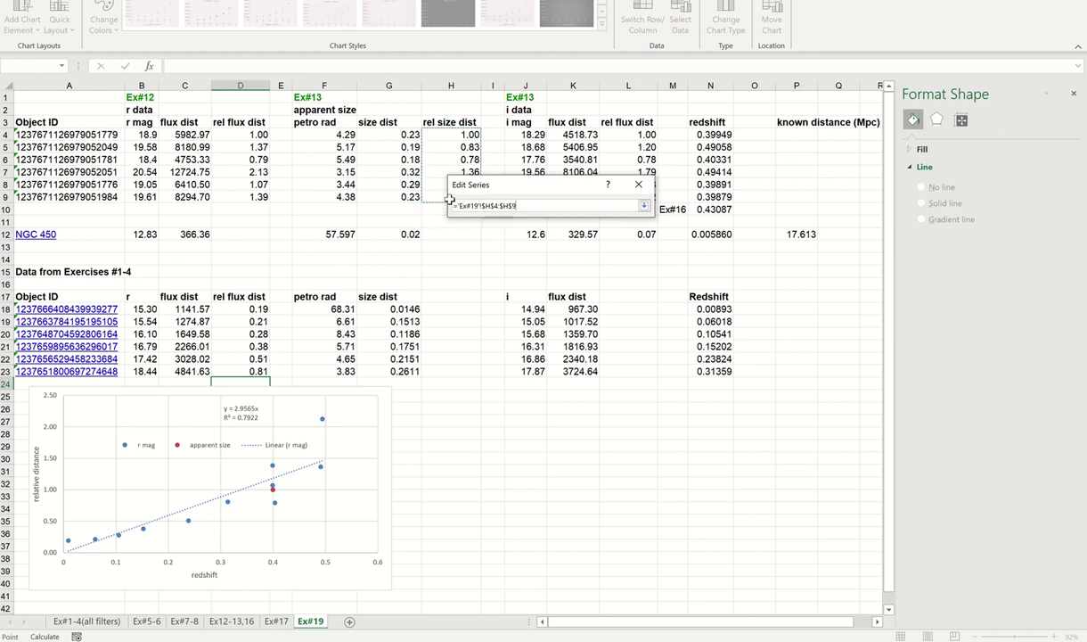
pyautogui.moveTo(423, 309); pyautogui.dragTo(432, 373)
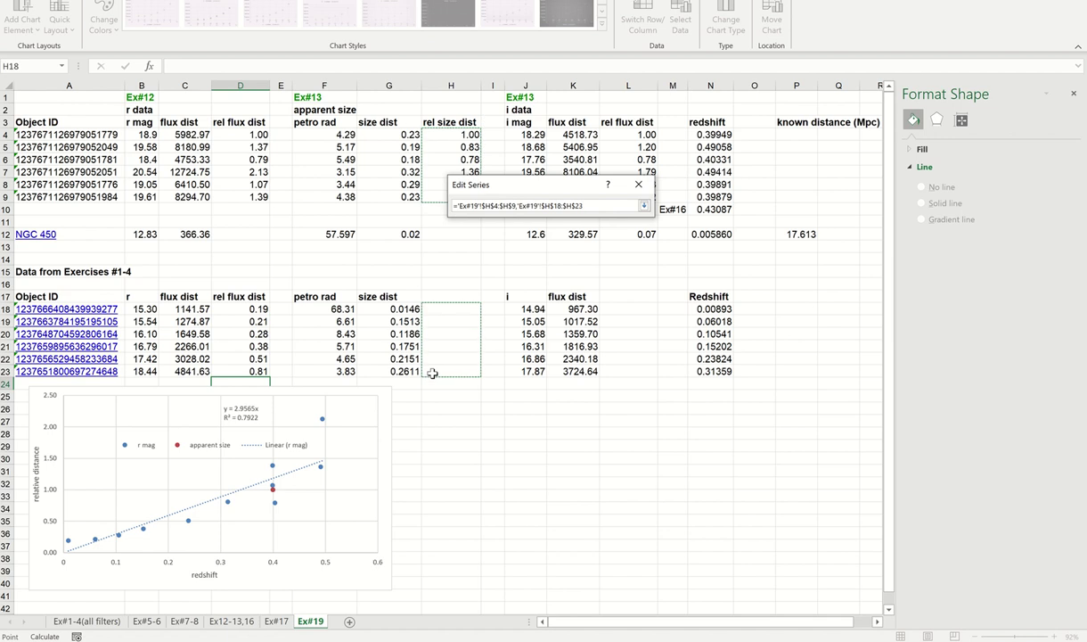
pyautogui.click(645, 206)
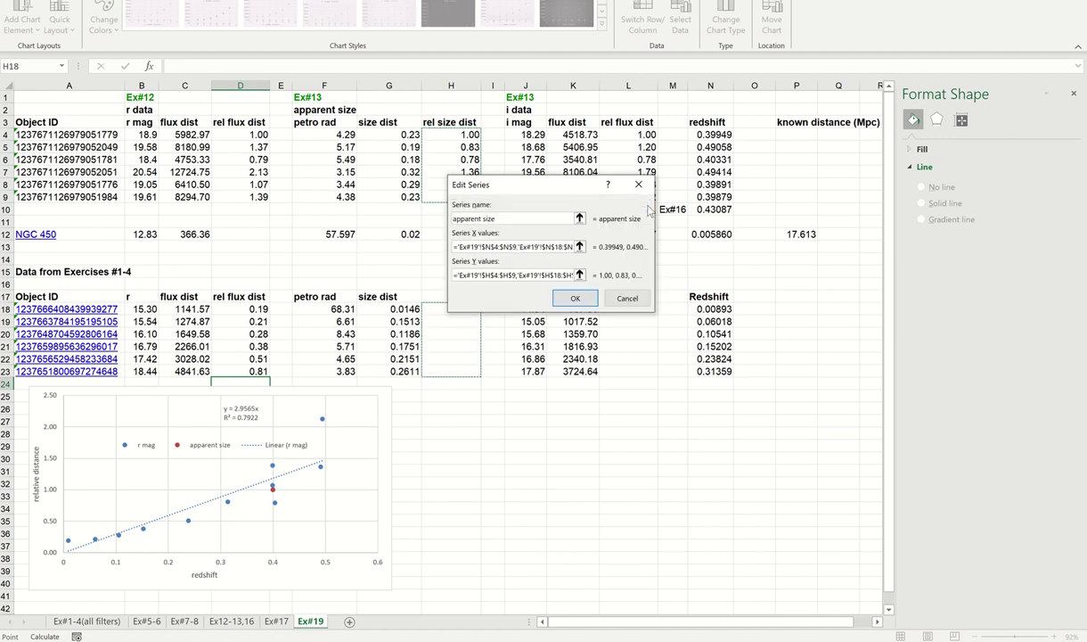
pyautogui.click(556, 294)
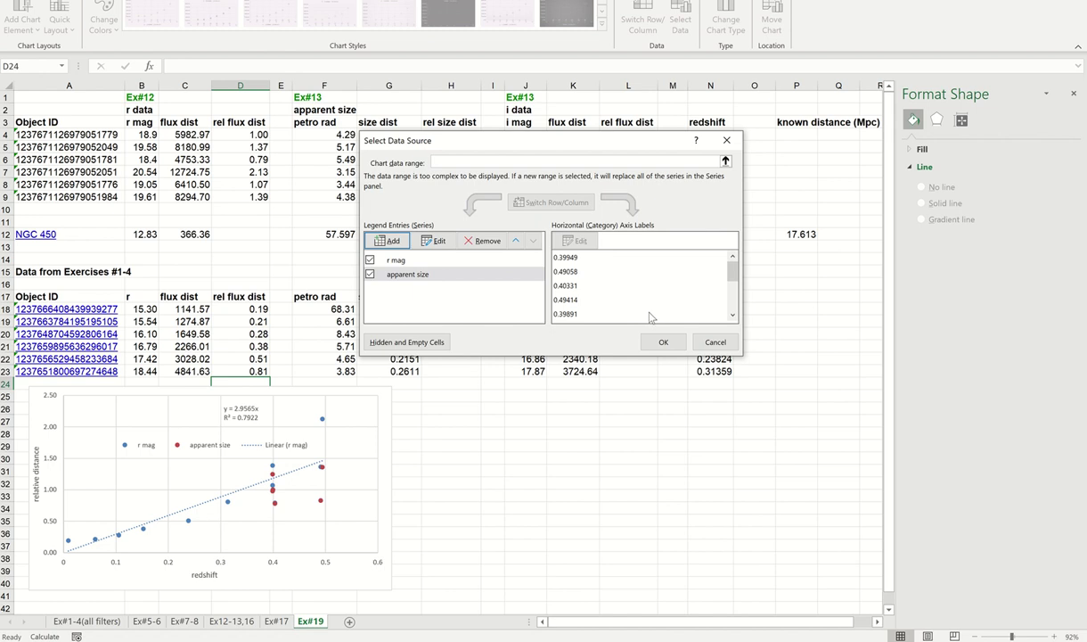
pyautogui.click(662, 342)
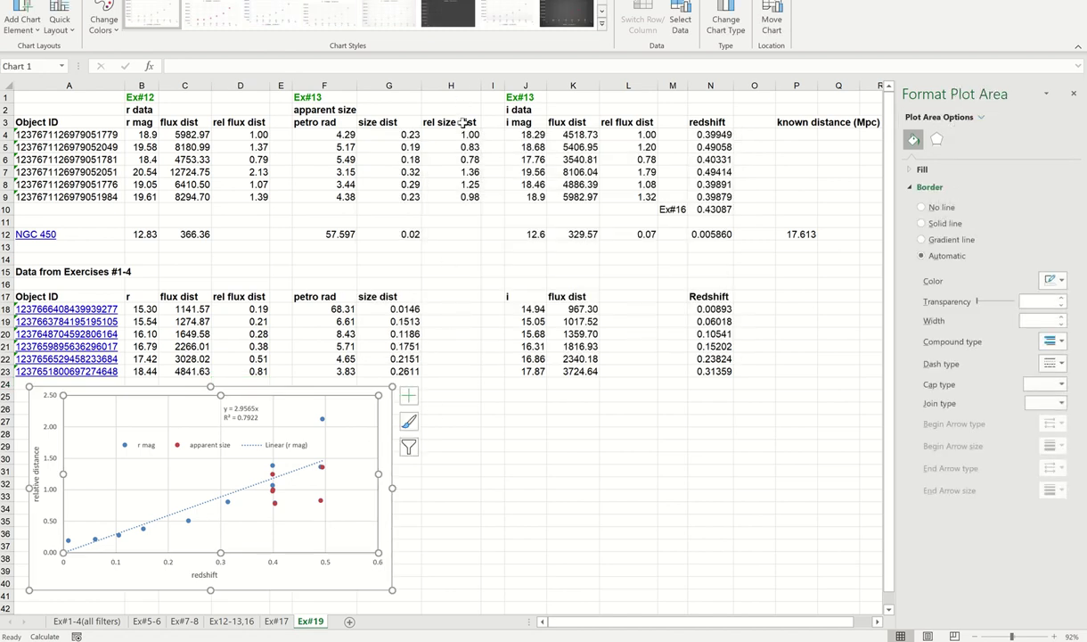
# Step: Copy the relative size distance formulas from H4:H9 into H18:H23 of the Exercises #1-4 table
pyautogui.moveTo(463, 134); pyautogui.dragTo(469, 194)
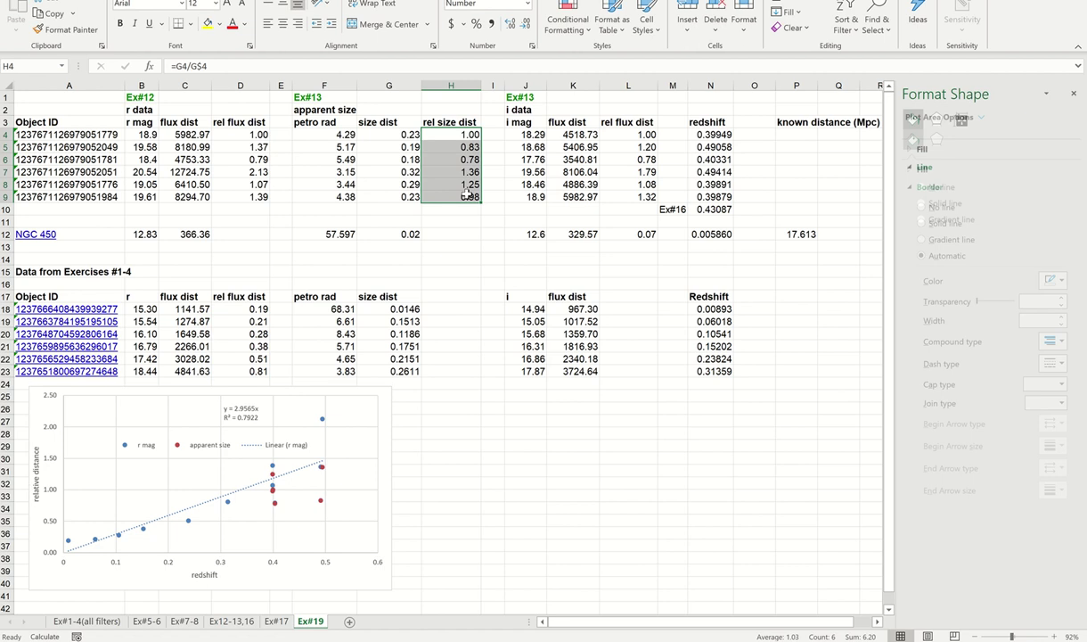
pyautogui.hotkey('ctrl', 'c')
pyautogui.click(452, 308)
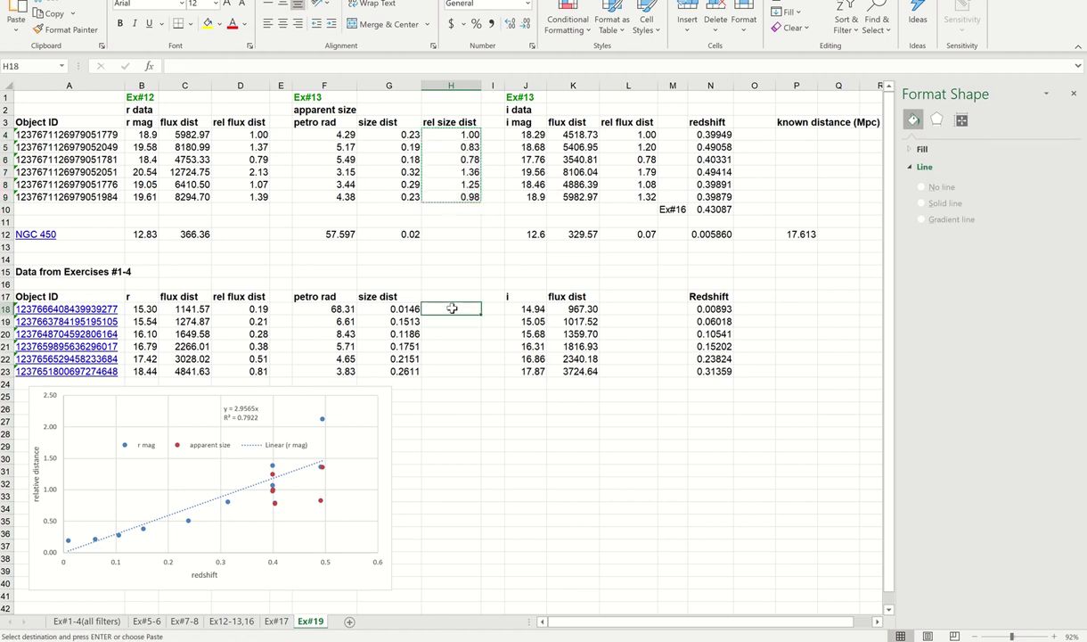
pyautogui.hotkey('ctrl', 'v')
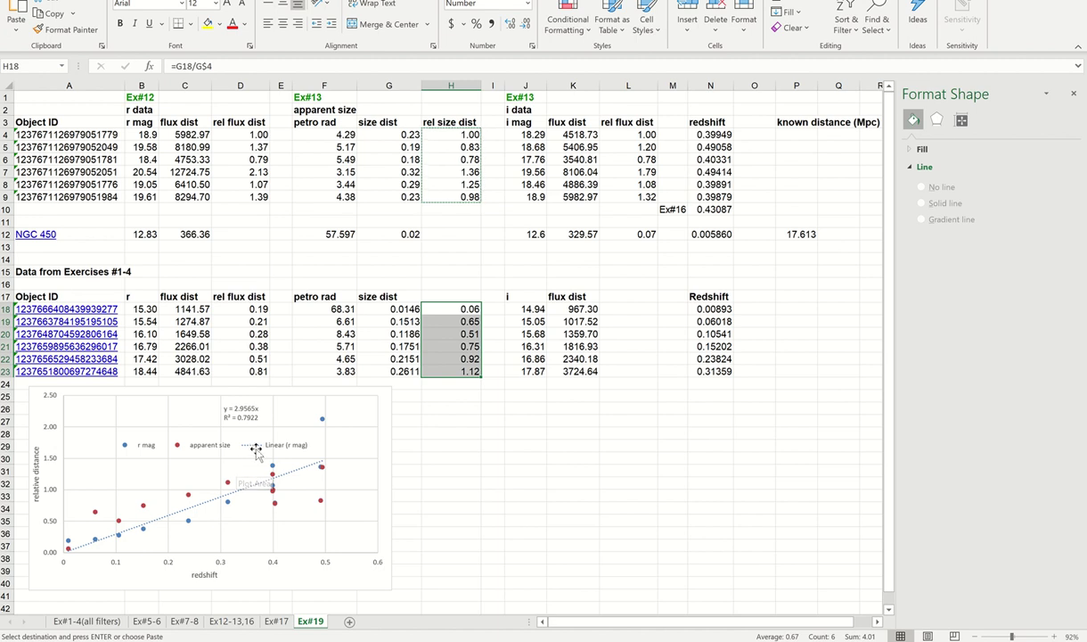
# Step: Move the r mag trendline's equation label just above its legend entry and colour its text blue to match the series
pyautogui.click(228, 411)
pyautogui.moveTo(254, 406); pyautogui.dragTo(287, 433)
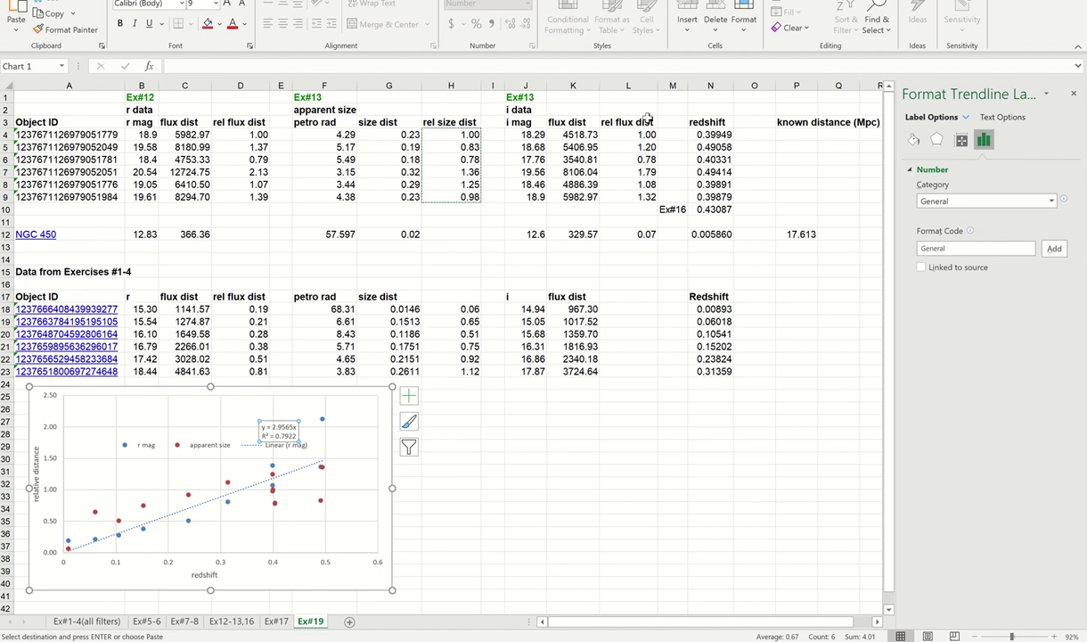
pyautogui.click(916, 140)
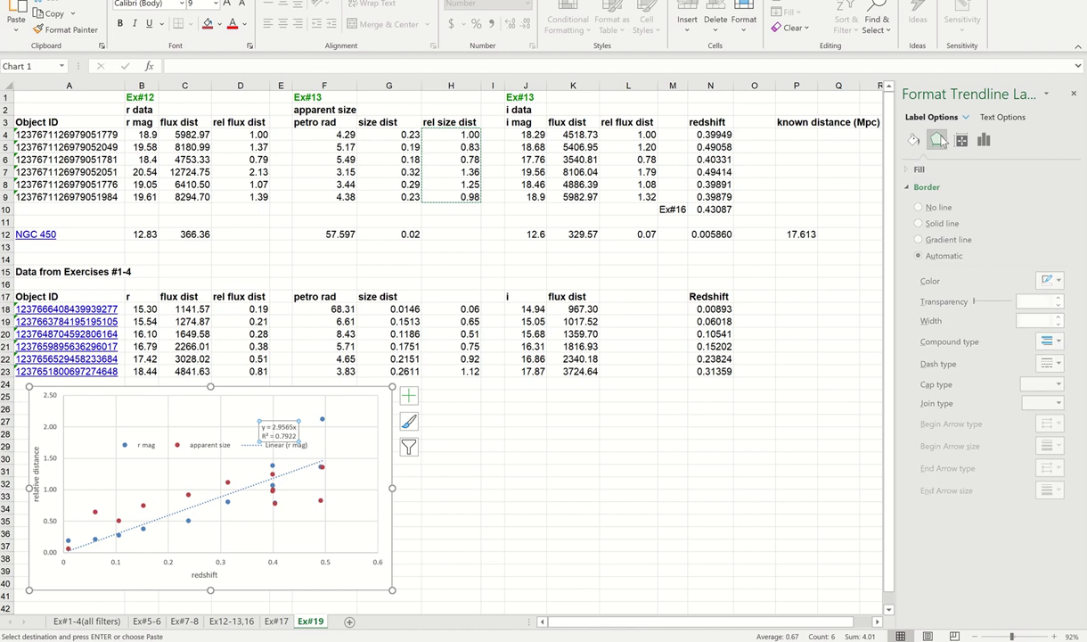
pyautogui.click(936, 140)
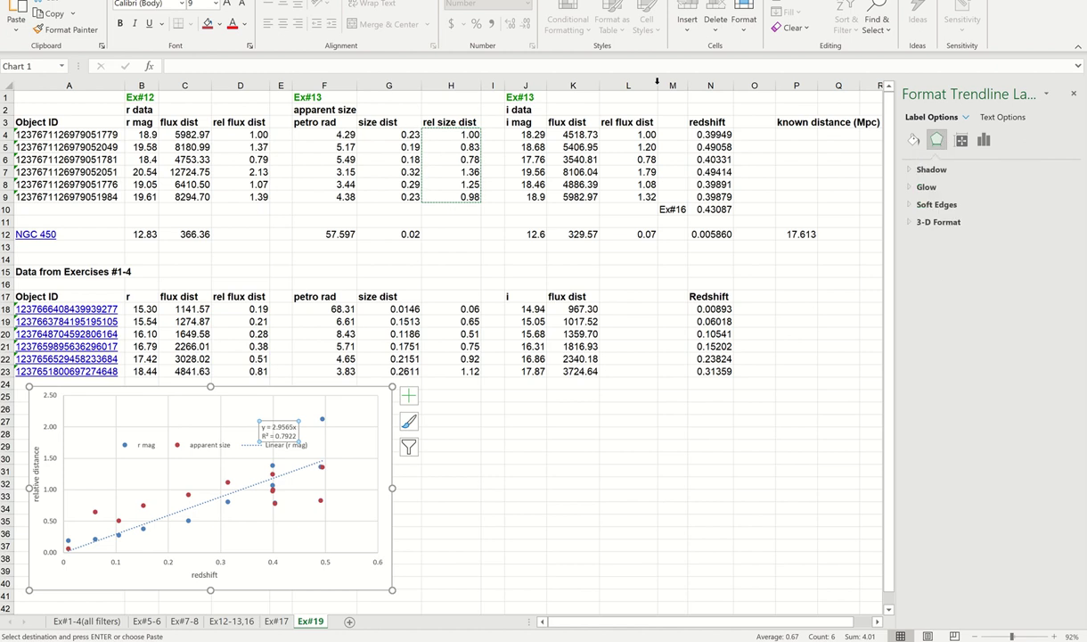
pyautogui.click(244, 25)
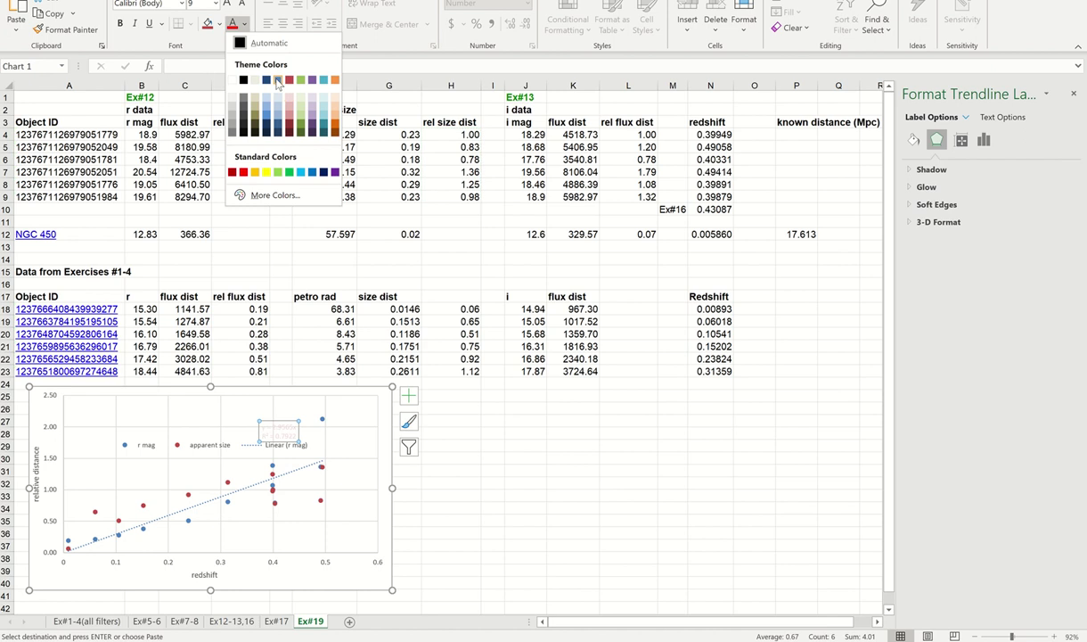
pyautogui.click(276, 79)
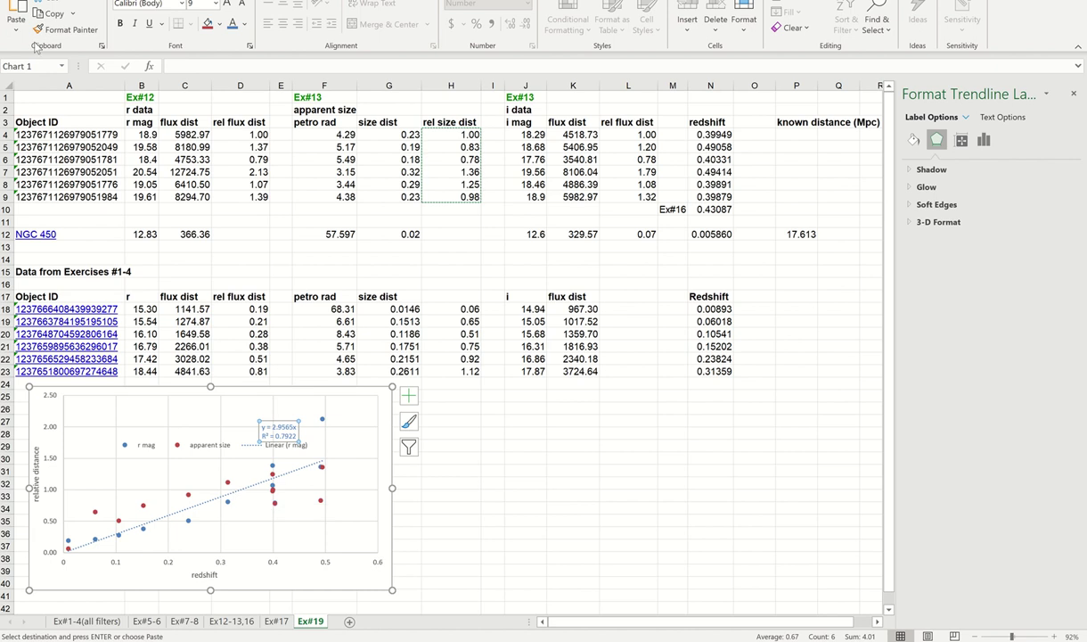
# Step: Add a linear trendline to the chart's apparent size series
pyautogui.click(179, 393)
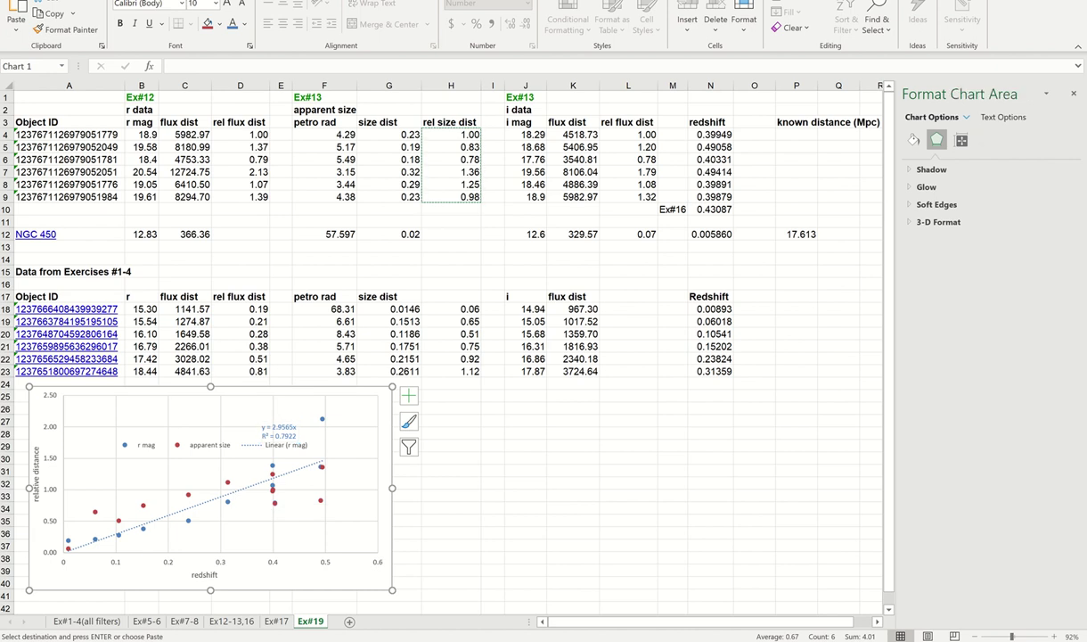
pyautogui.click(23, 22)
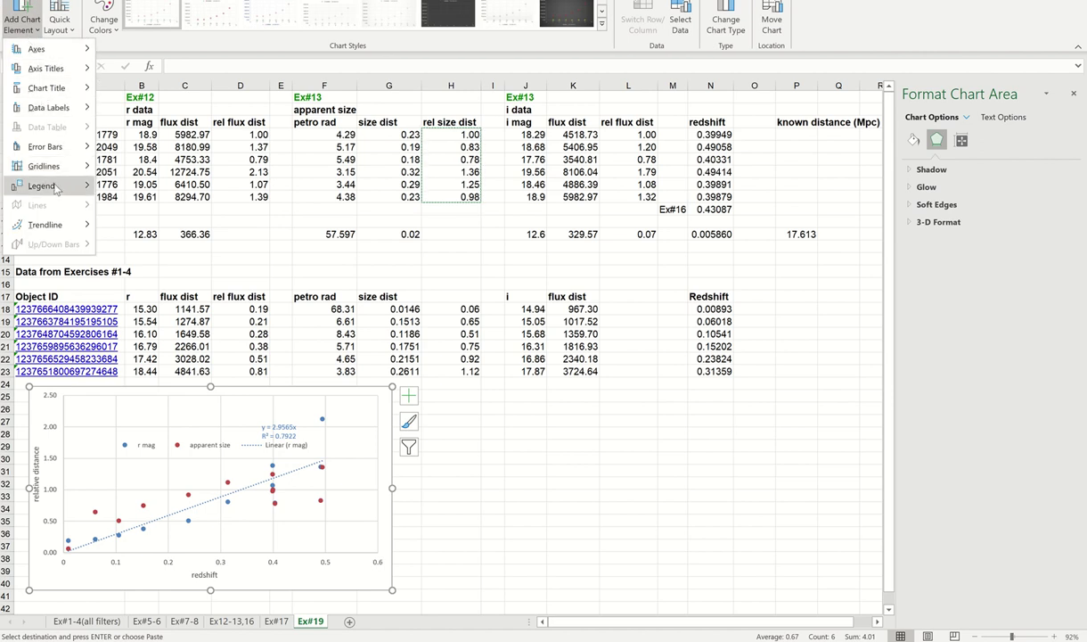
pyautogui.moveTo(54, 224)
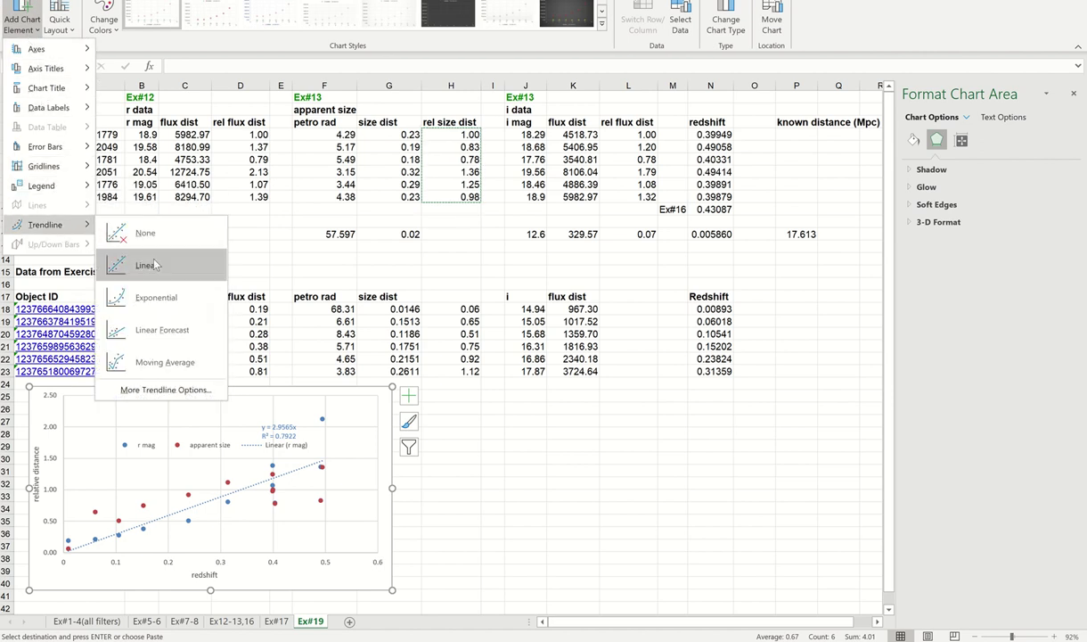
pyautogui.click(155, 265)
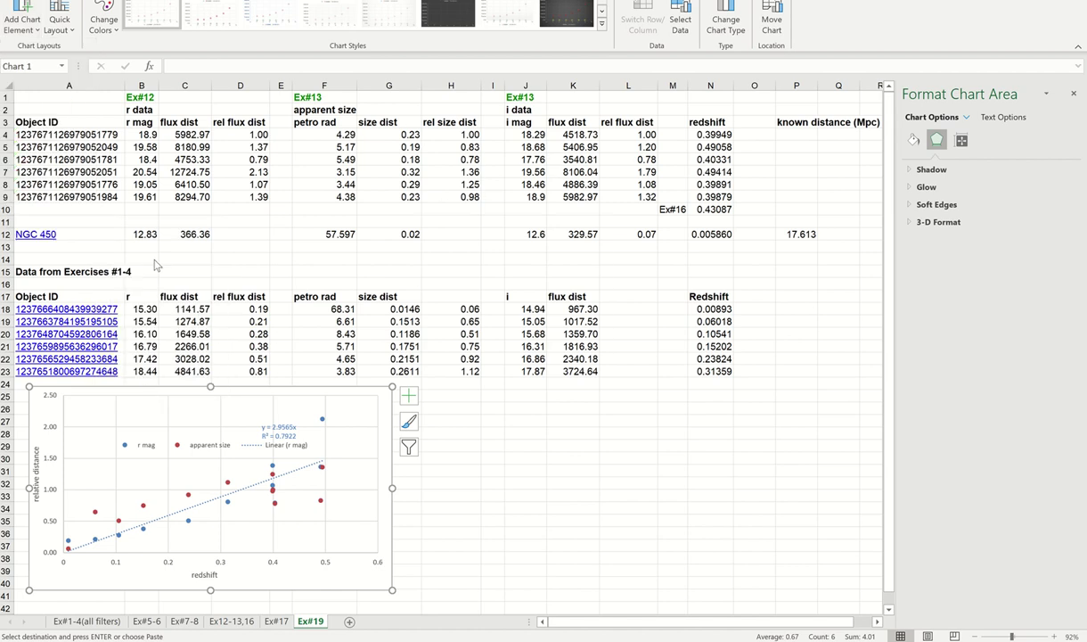
pyautogui.click(520, 281)
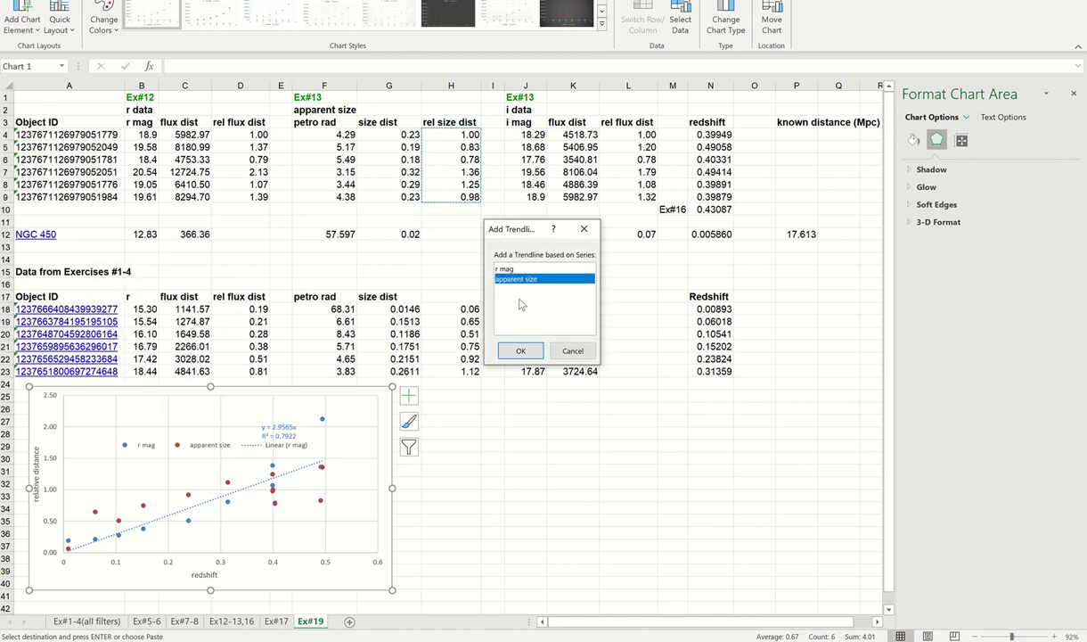
pyautogui.click(521, 350)
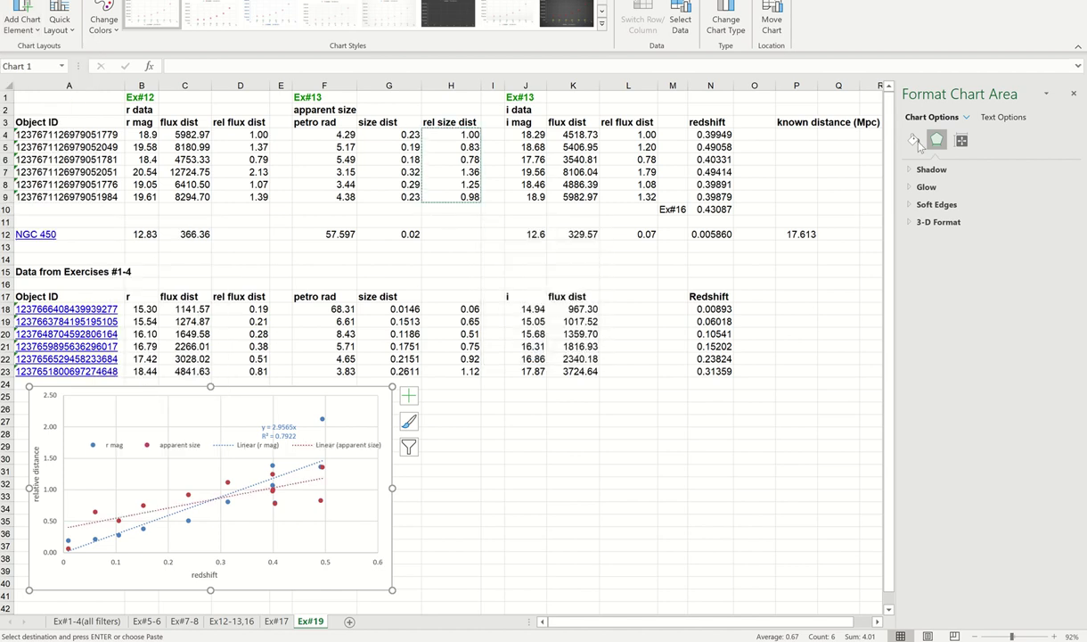
# Step: Set the apparent size trendline's intercept to 0.0 and display its equation and R-squared value on the chart
pyautogui.click(256, 495)
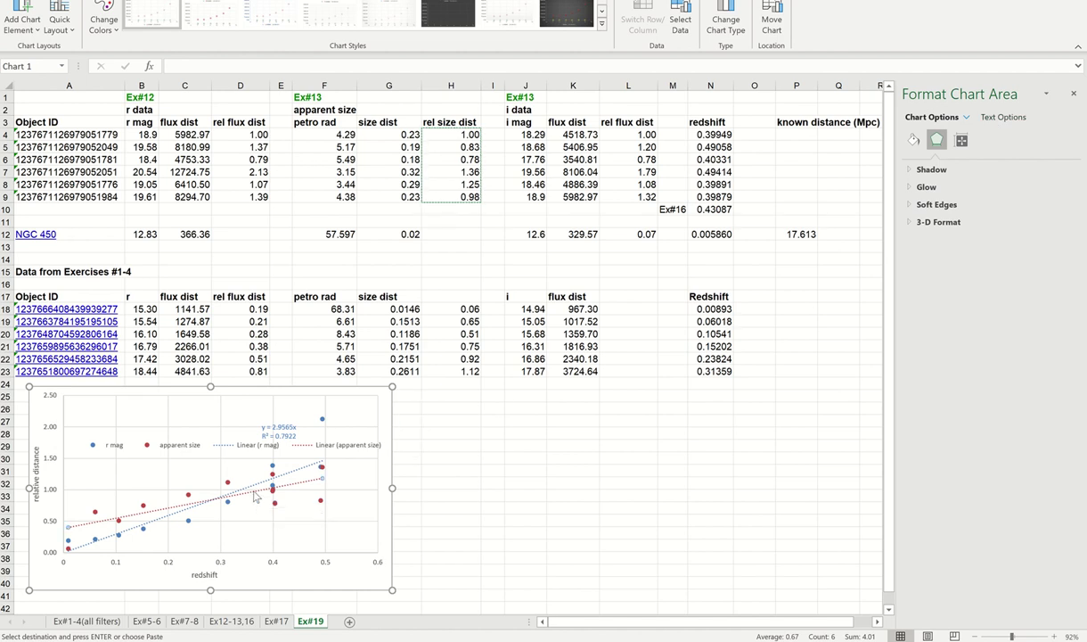
pyautogui.click(961, 141)
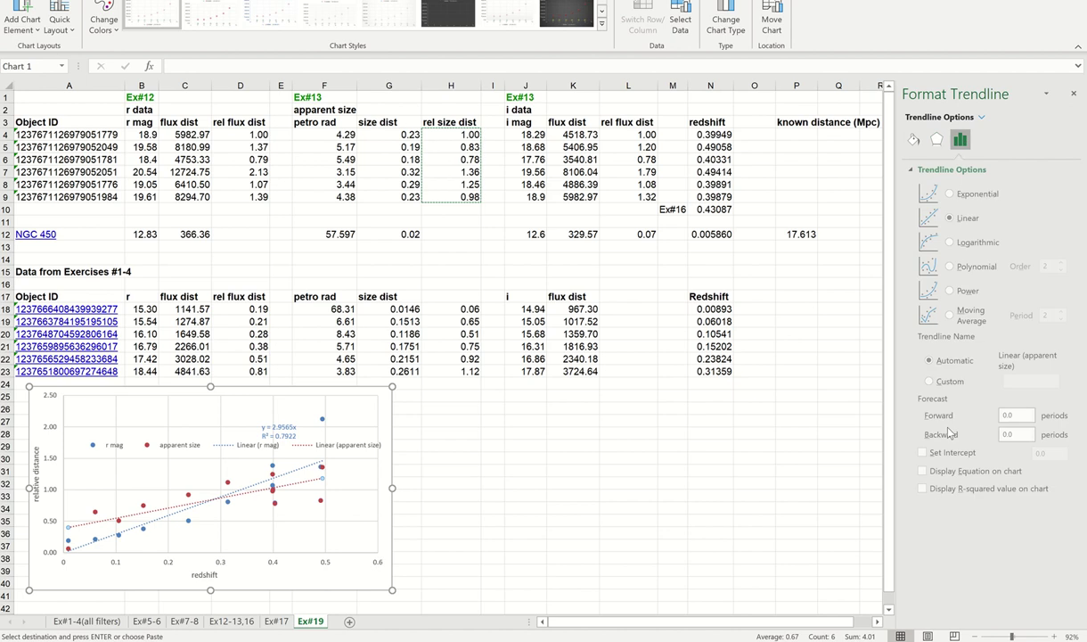
pyautogui.click(951, 454)
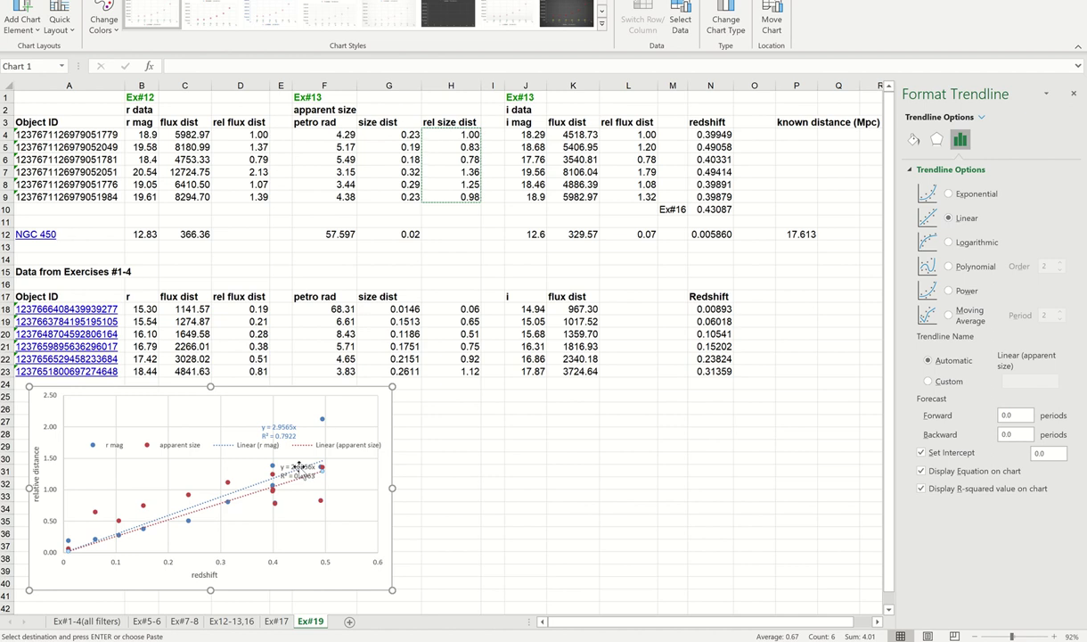
# Step: Move the apparent size trendline's equation label just above its legend entry and colour its text red to match the series
pyautogui.moveTo(287, 467); pyautogui.dragTo(351, 433)
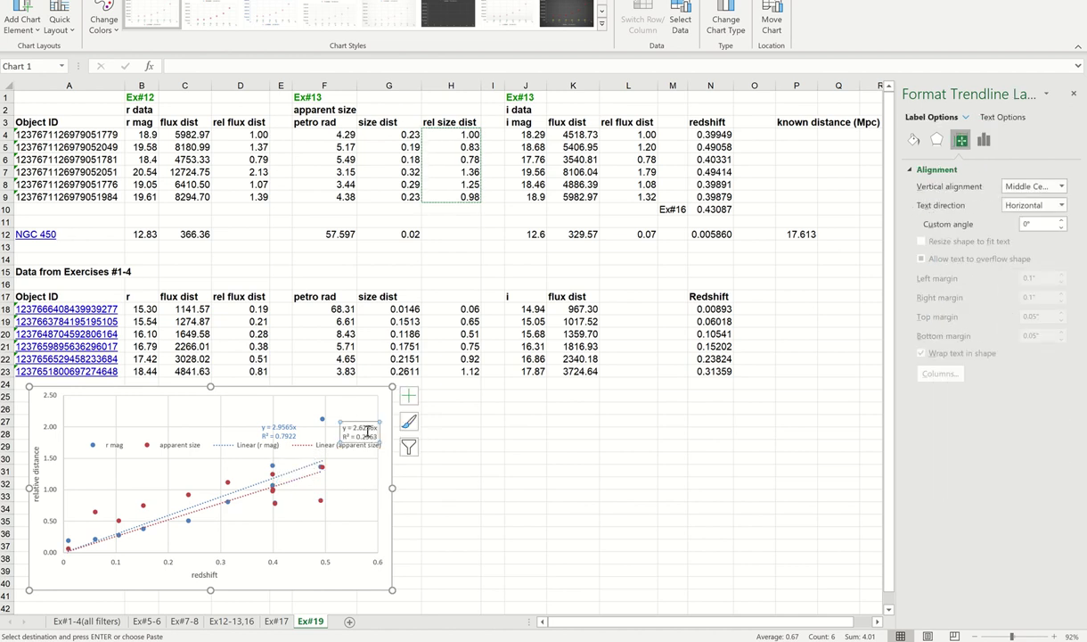
pyautogui.click(359, 415)
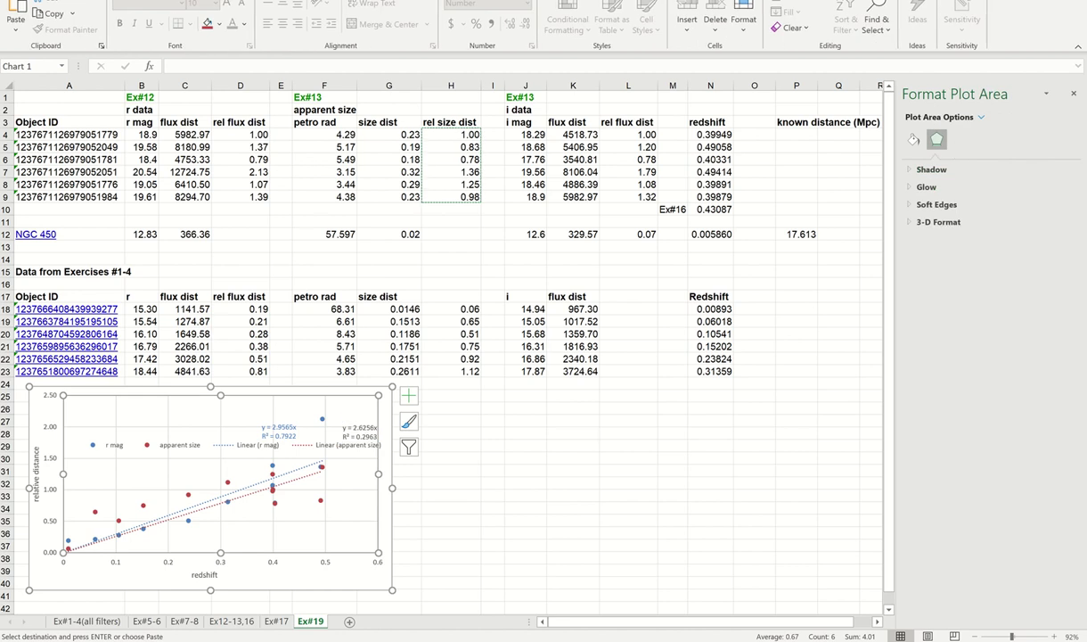
pyautogui.click(357, 430)
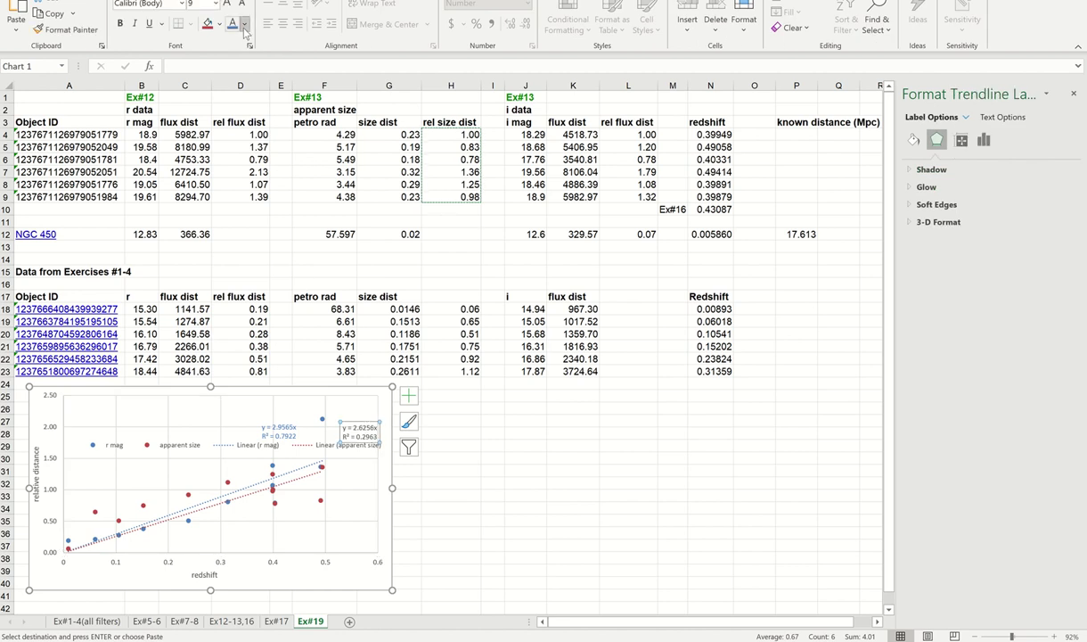
pyautogui.click(245, 24)
pyautogui.click(288, 80)
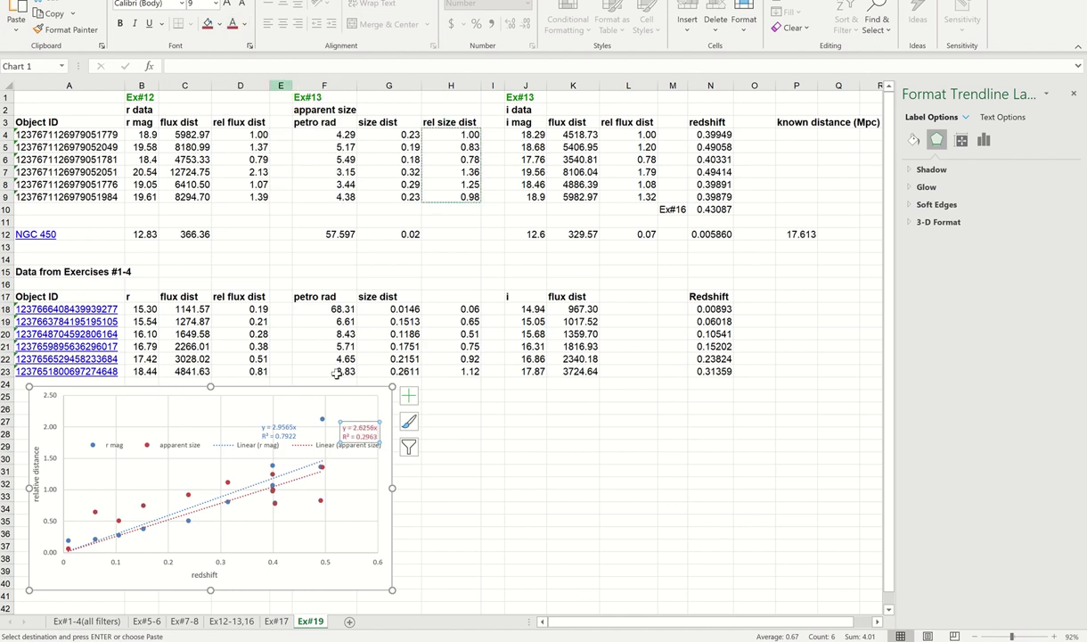
pyautogui.click(356, 481)
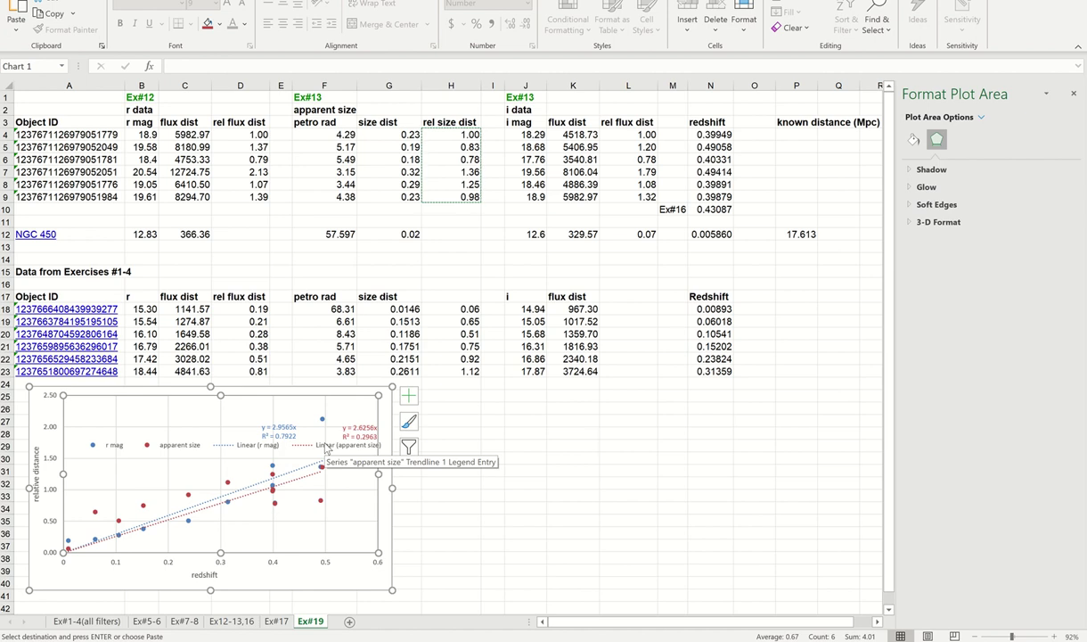
# Step: Insert a column after the first table's redshift column, narrow the blank column beside it and enter the heading "velocity" in O3
pyautogui.click(627, 432)
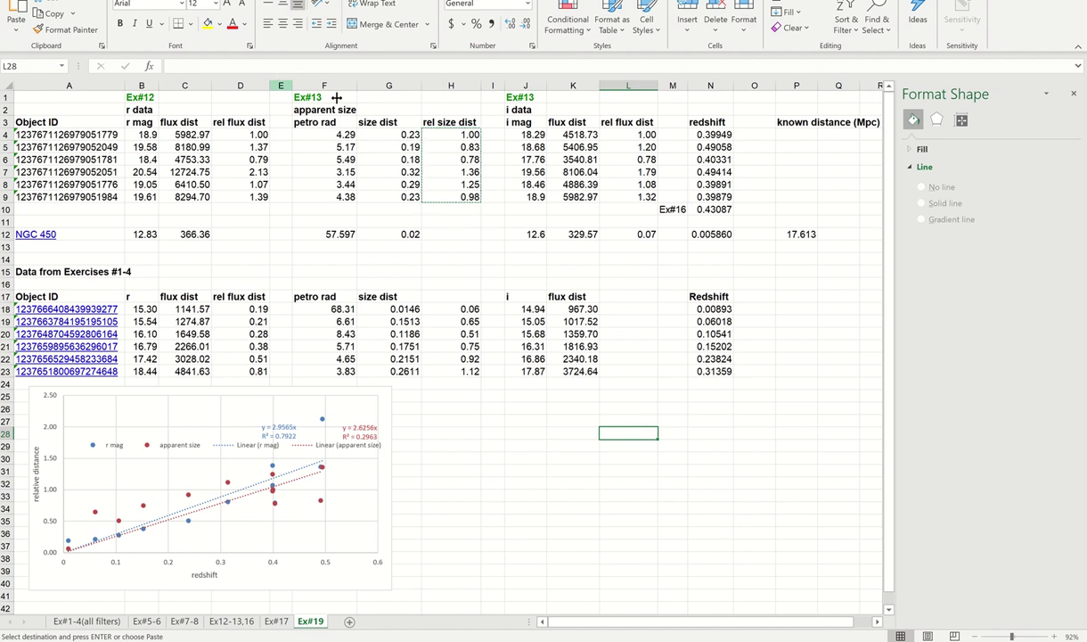
pyautogui.rightClick(755, 83)
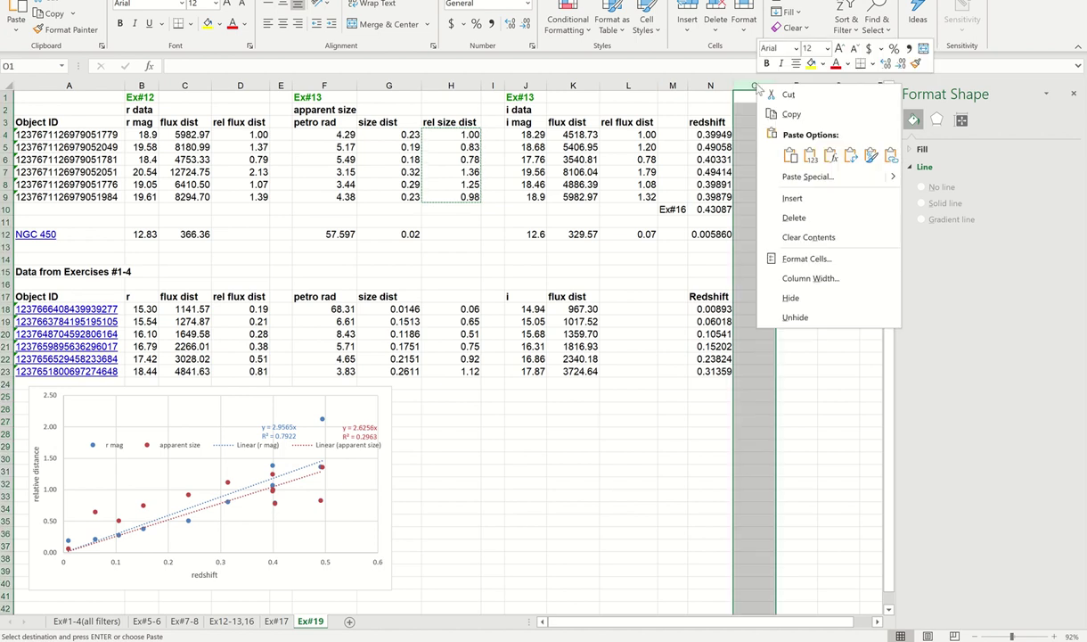
pyautogui.click(807, 189)
pyautogui.moveTo(818, 87); pyautogui.dragTo(801, 88)
pyautogui.click(751, 121)
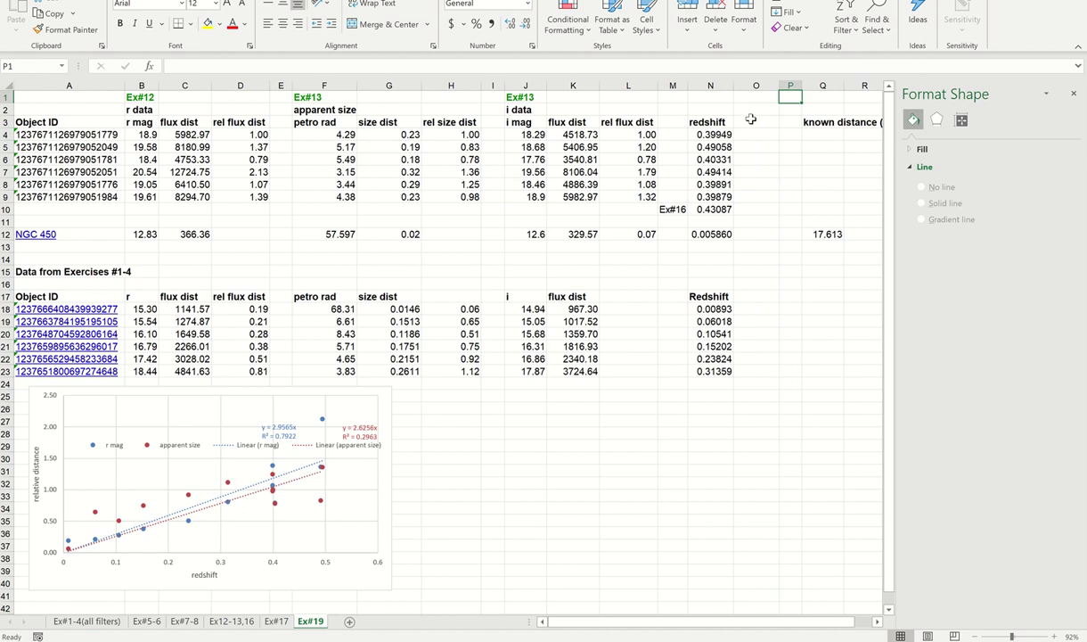
pyautogui.write('velocity')
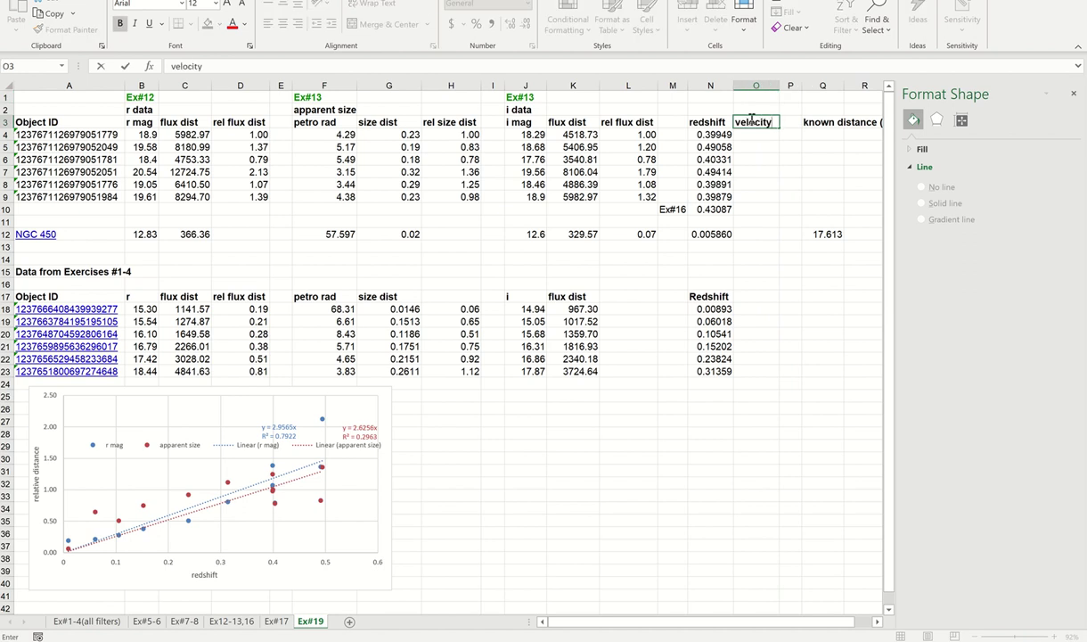
pyautogui.press('Return')
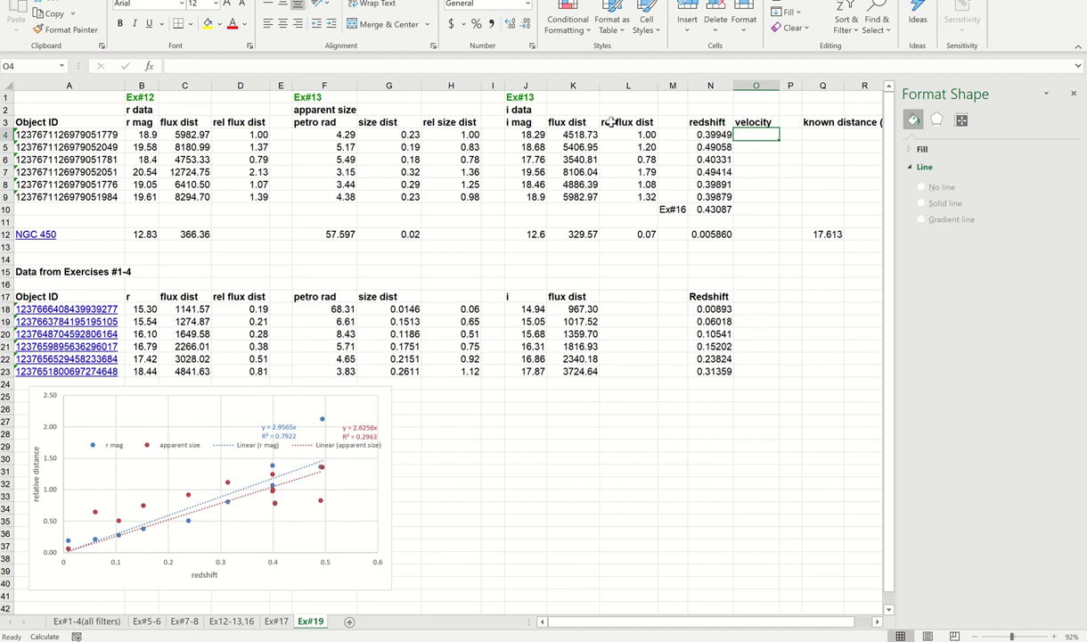
# Step: Calculate the first galaxy's velocity in O4 by multiplying its redshift in N4 by 300000
pyautogui.write('=')
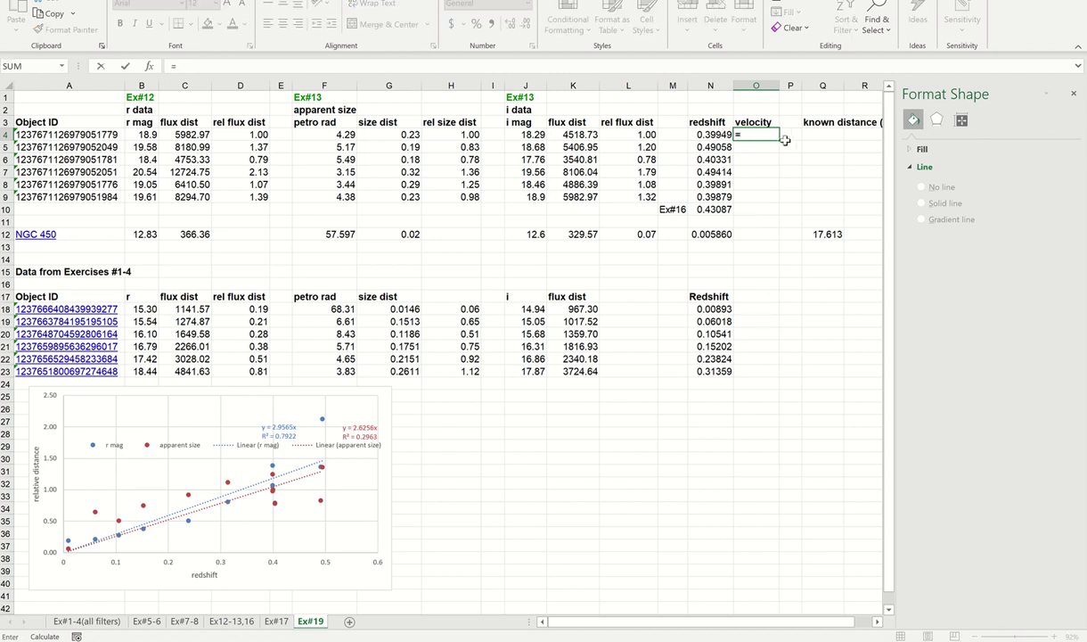
pyautogui.click(711, 135)
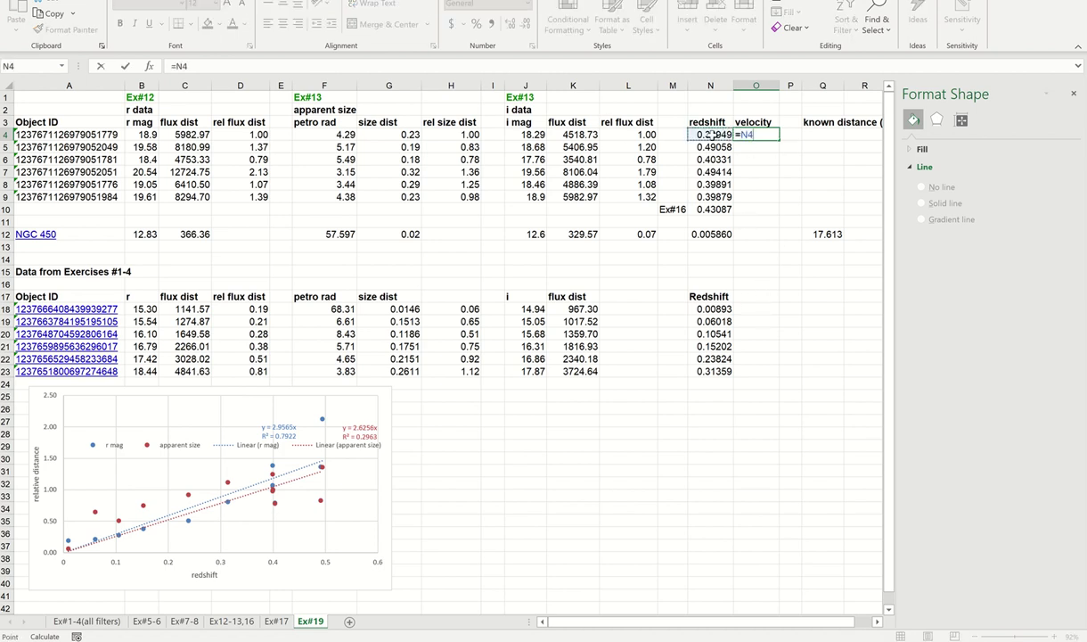
pyautogui.write('*300000')
pyautogui.hotkey('ctrl', 'Return')
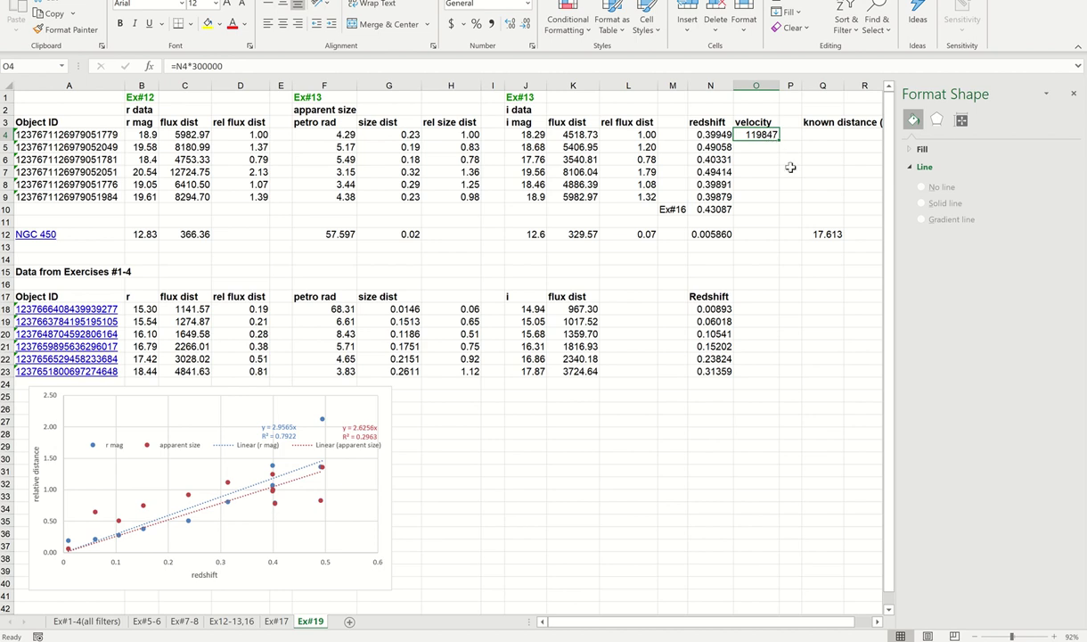
# Step: Copy the velocity formula from O4 to O5:O9 and to O18:O23 for the remaining galaxies in both tables
pyautogui.hotkey('ctrl', 'c')
pyautogui.press('Down')
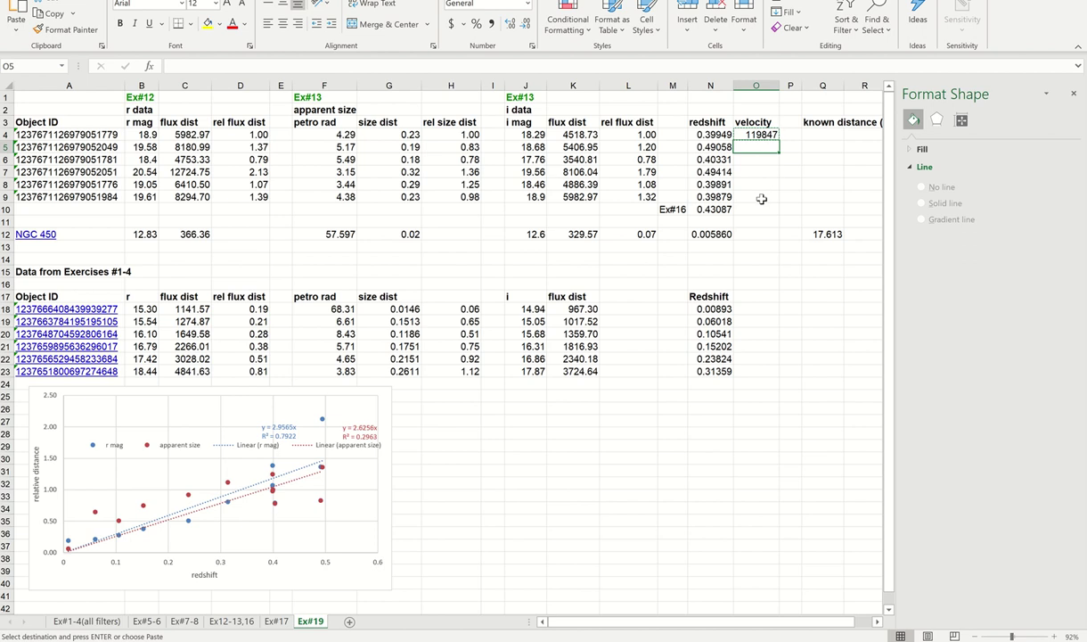
pyautogui.keyDown('shift'); pyautogui.click(762, 197); pyautogui.keyUp('shift')
pyautogui.hotkey('ctrl', 'v')
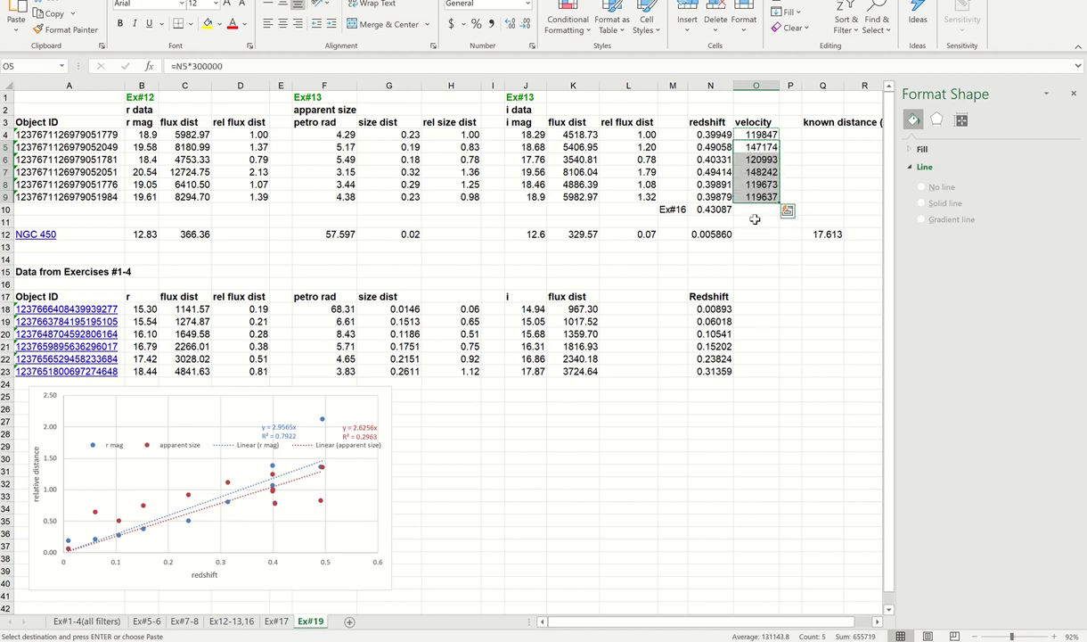
pyautogui.moveTo(760, 308); pyautogui.dragTo(750, 369)
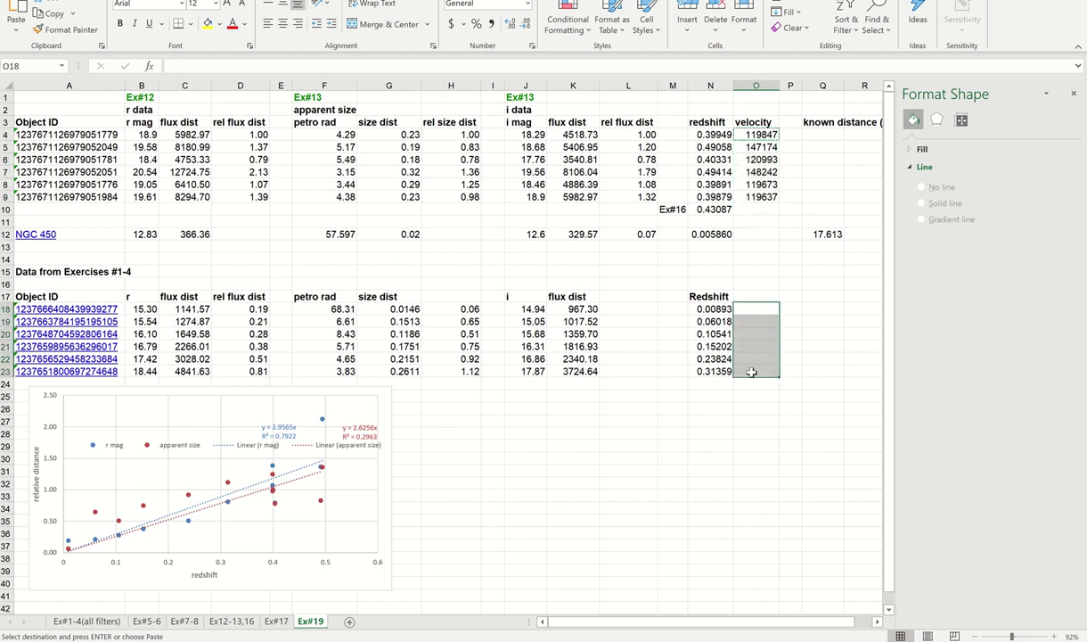
pyautogui.hotkey('ctrl', 'v')
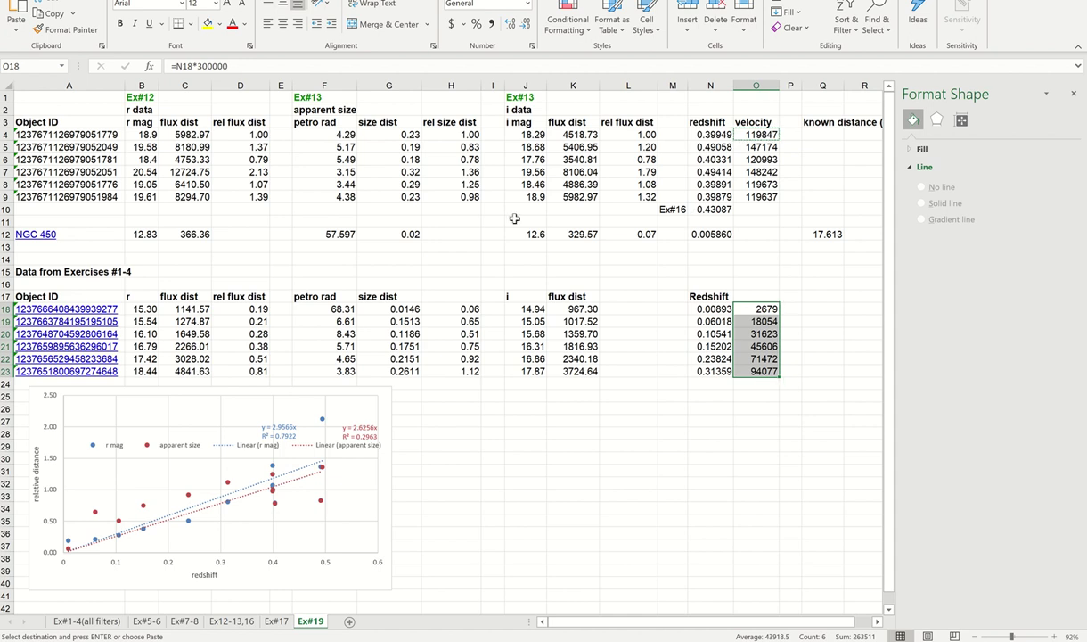
pyautogui.click(678, 419)
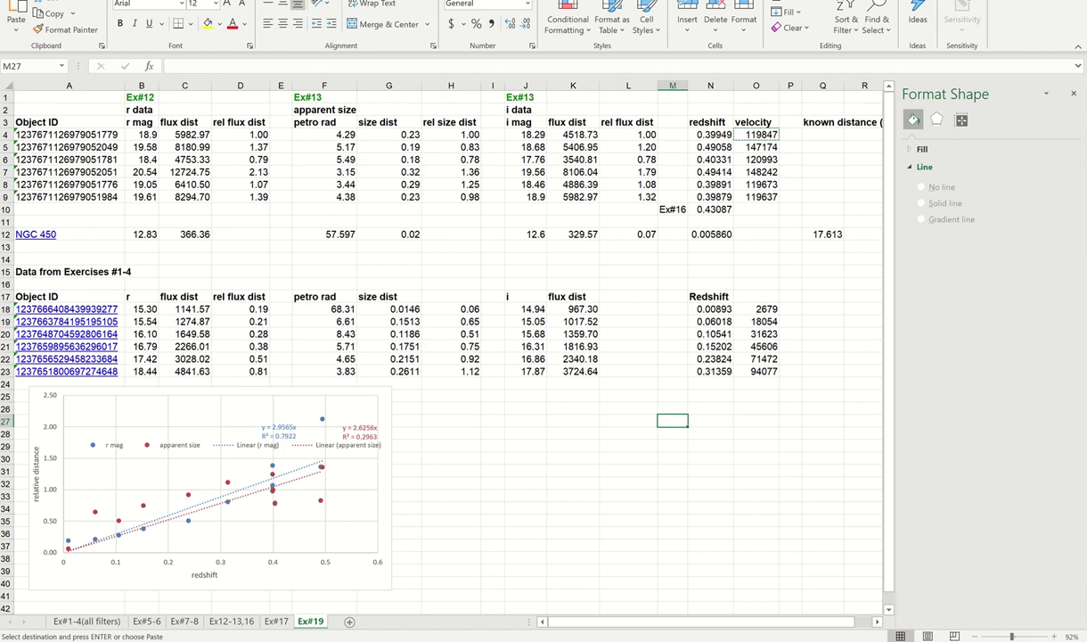
# Step: Switch to the SDSS Voyages page in Chrome and review Question 7 and the Research Challenge following Exercise 19
pyautogui.moveTo(187, 638)
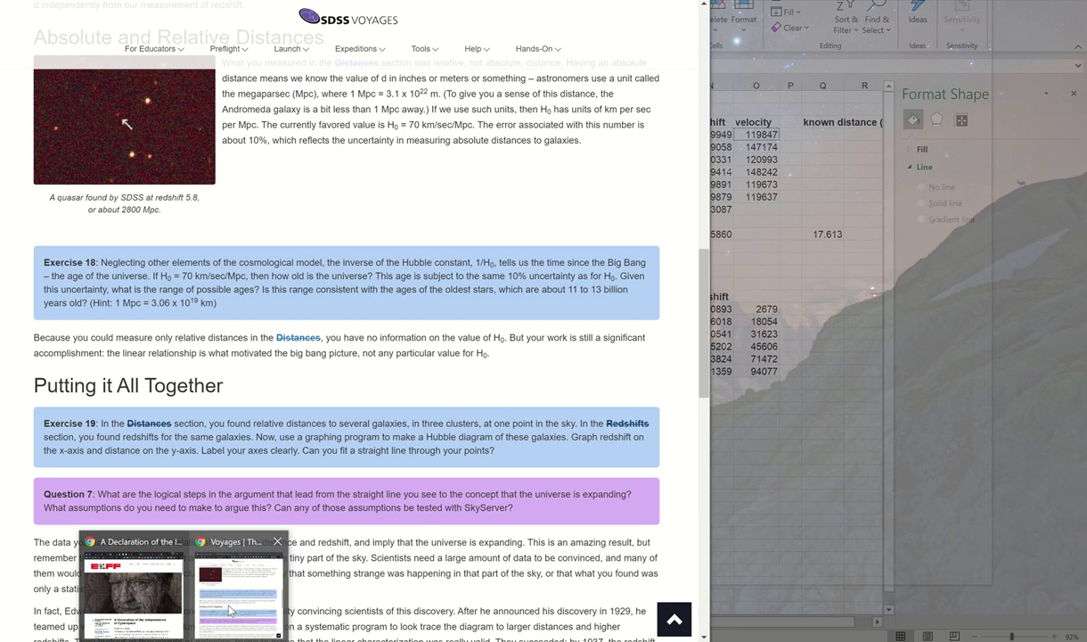
pyautogui.click(230, 611)
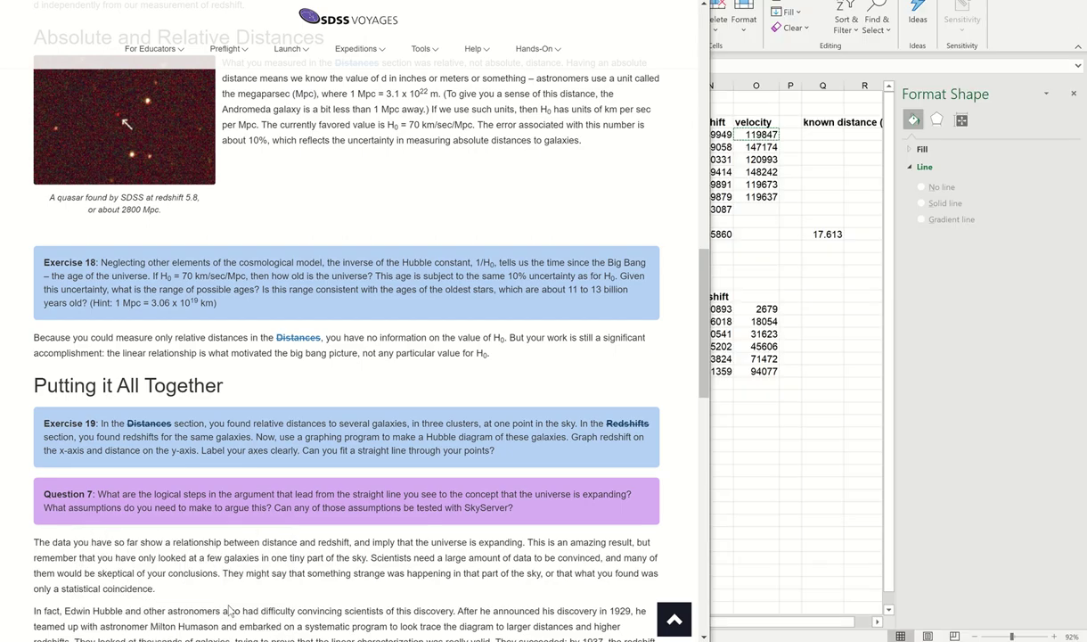
pyautogui.scroll(-5, 294, 453)
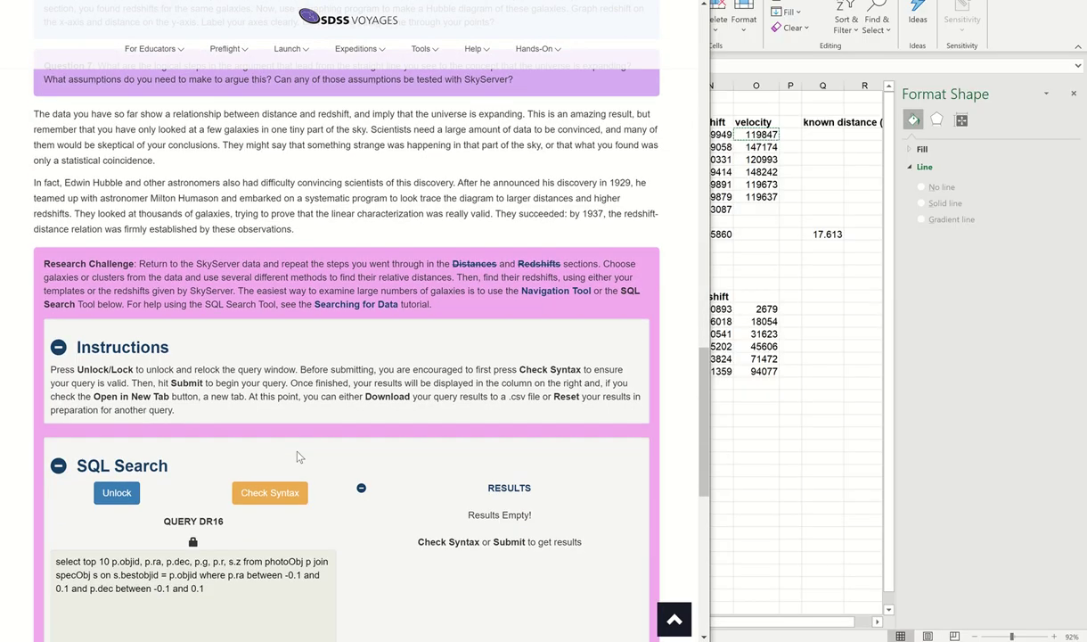
pyautogui.scroll(-3, 299, 457)
pyautogui.scroll(3, 300, 456)
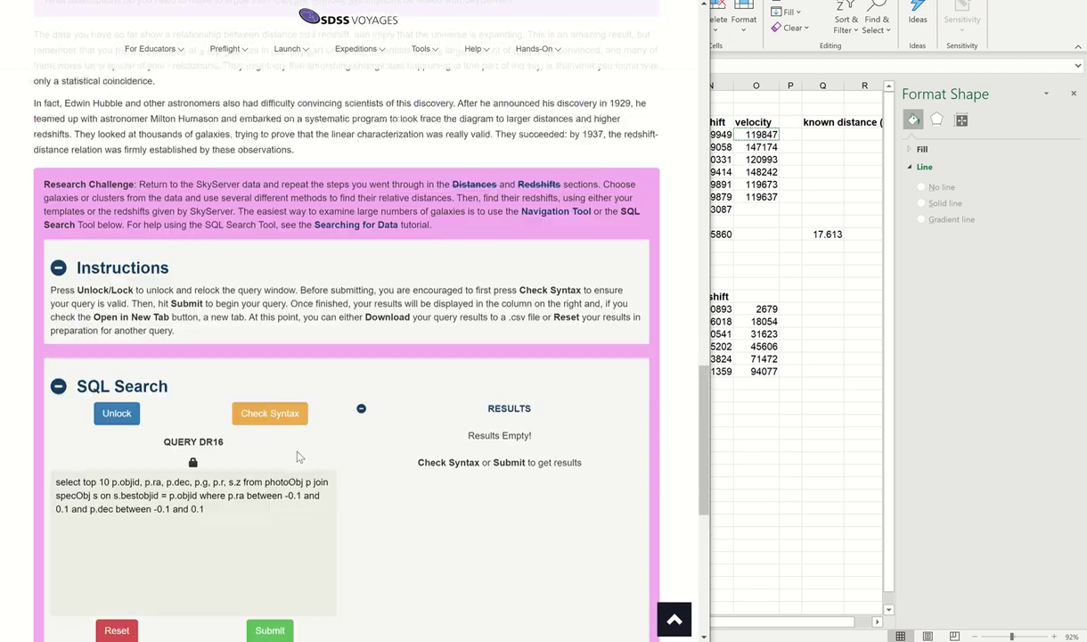
pyautogui.scroll(2, 299, 456)
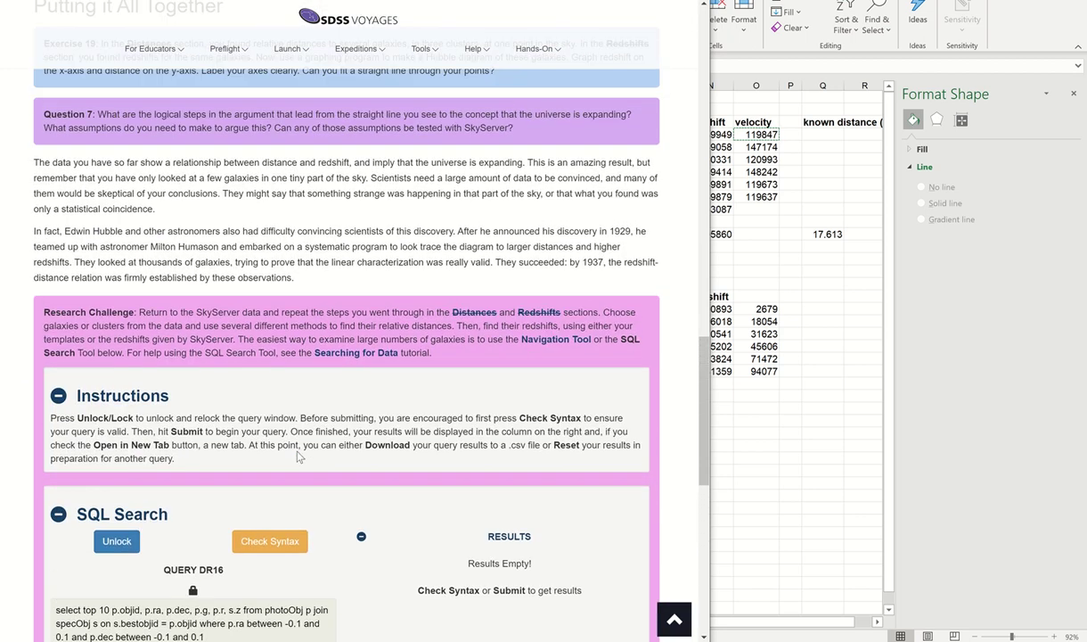
# Step: Switch to the OneNote page of Hubble constant notes and open its SkyServer DR8 places link for a known galaxy
pyautogui.moveTo(360, 640)
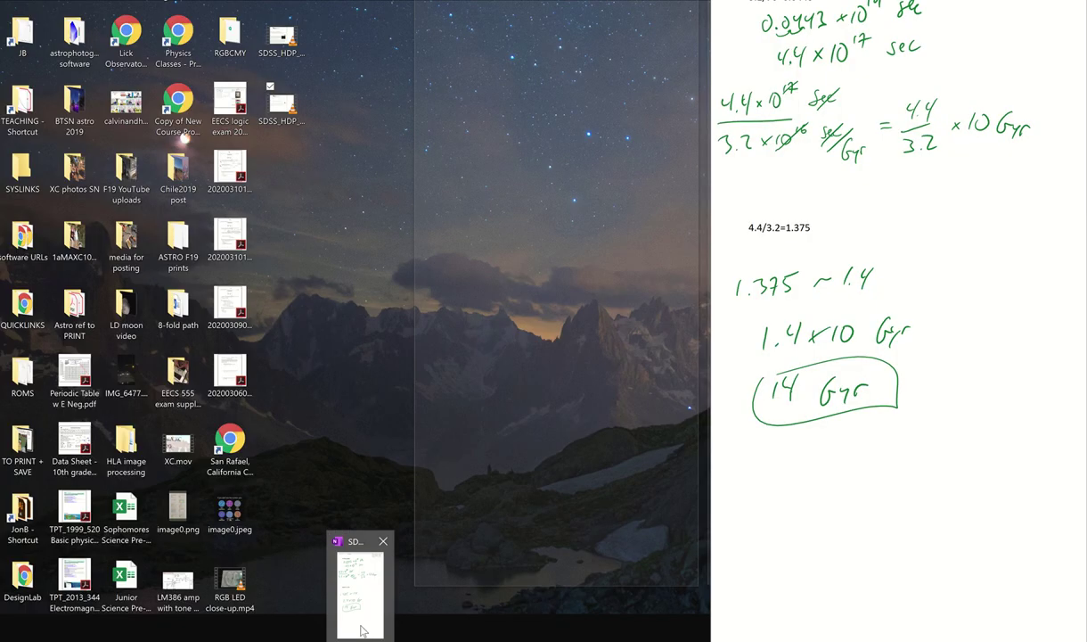
pyautogui.click(360, 615)
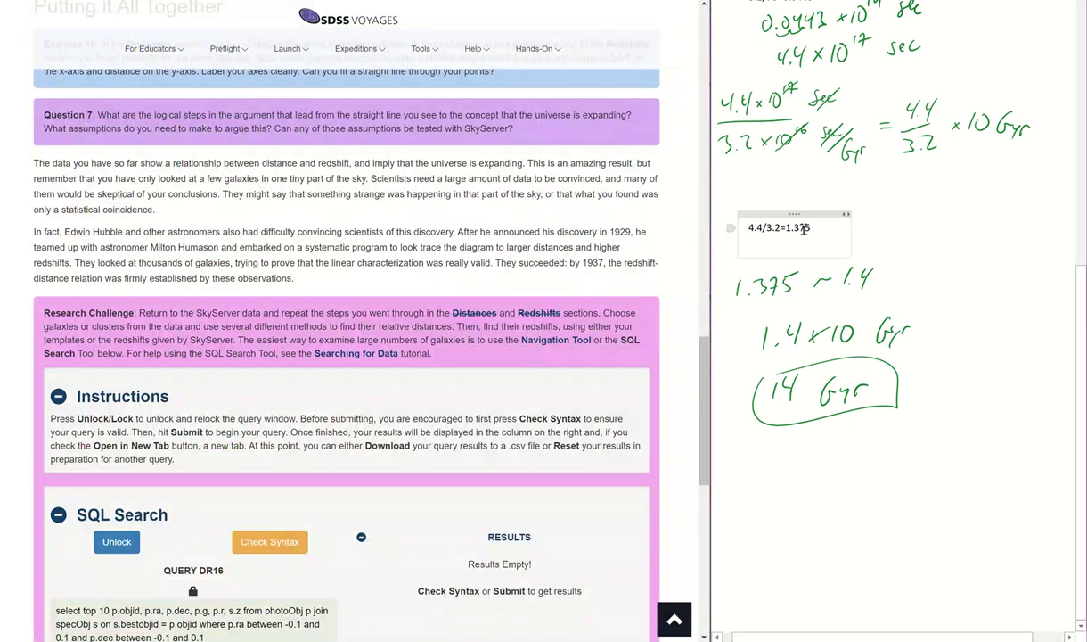
pyautogui.scroll(6, 803, 229)
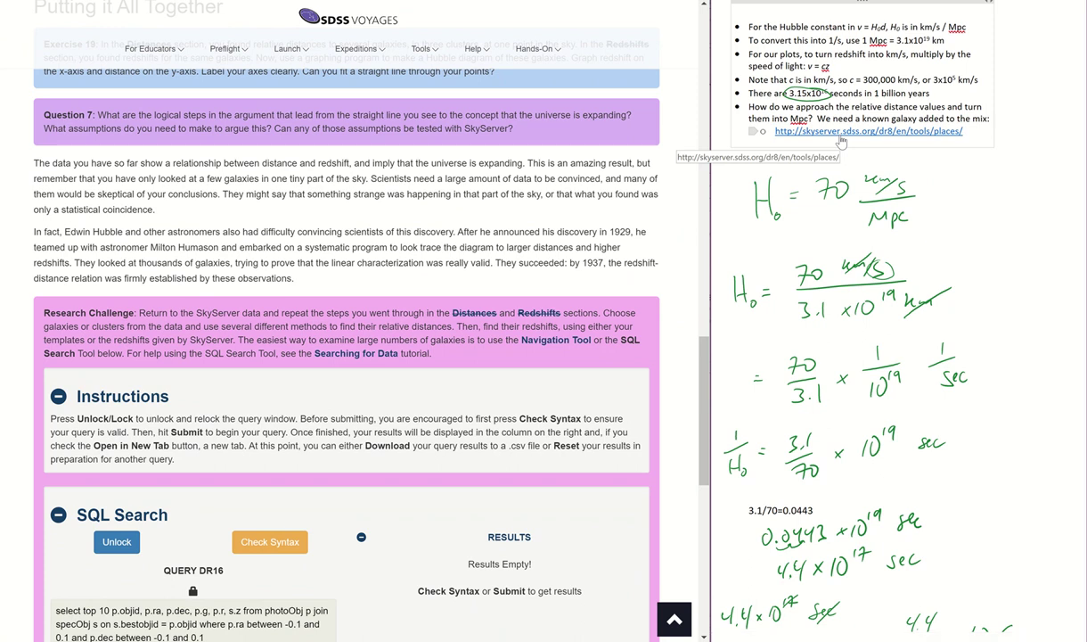
pyautogui.click(840, 140)
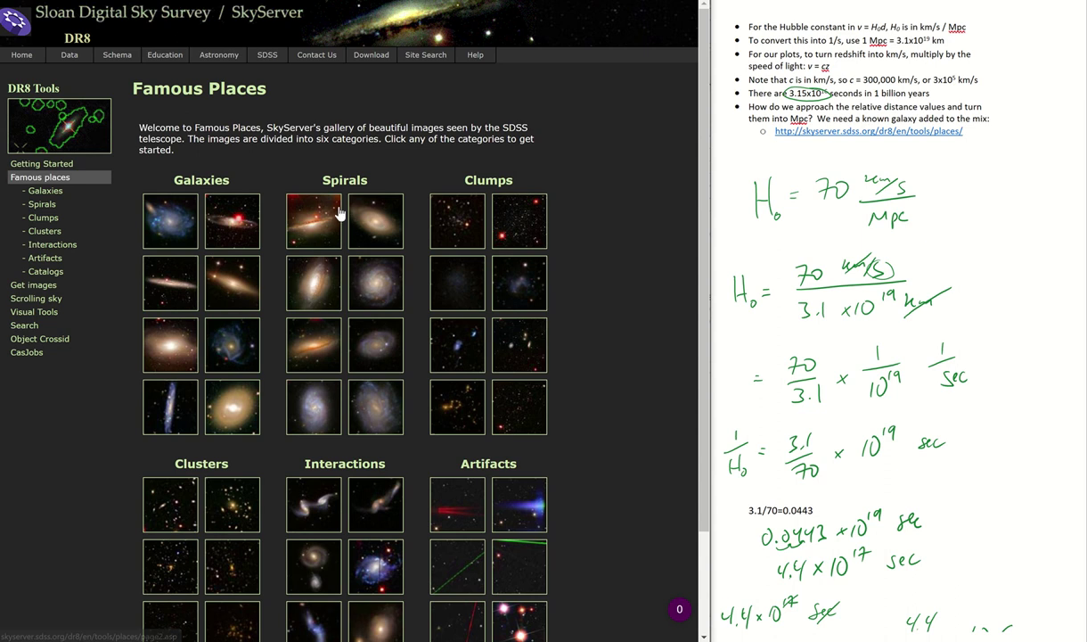
# Step: Open the Galaxies category of Famous Places and examine its entries for NGC 450
pyautogui.click(202, 181)
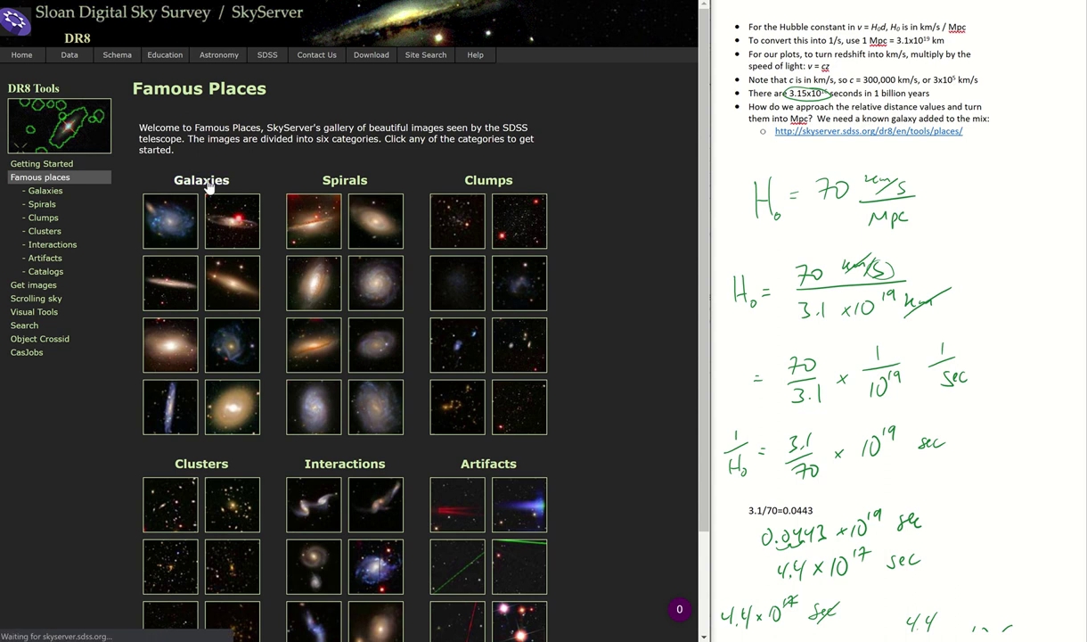
pyautogui.scroll(-3, 341, 403)
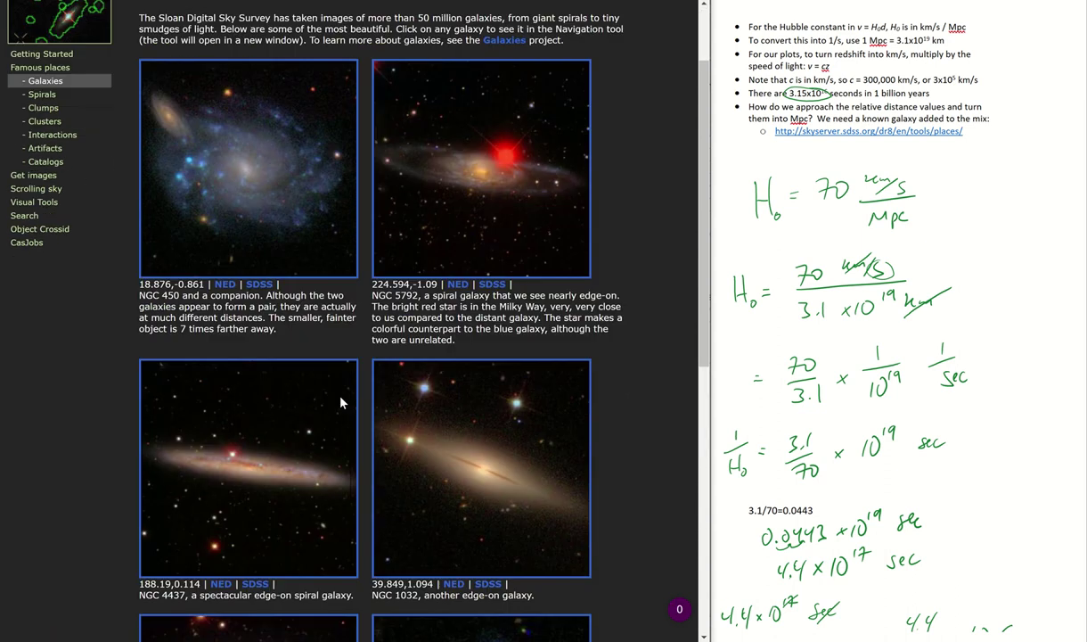
pyautogui.scroll(2, 324, 376)
pyautogui.scroll(-3, 291, 287)
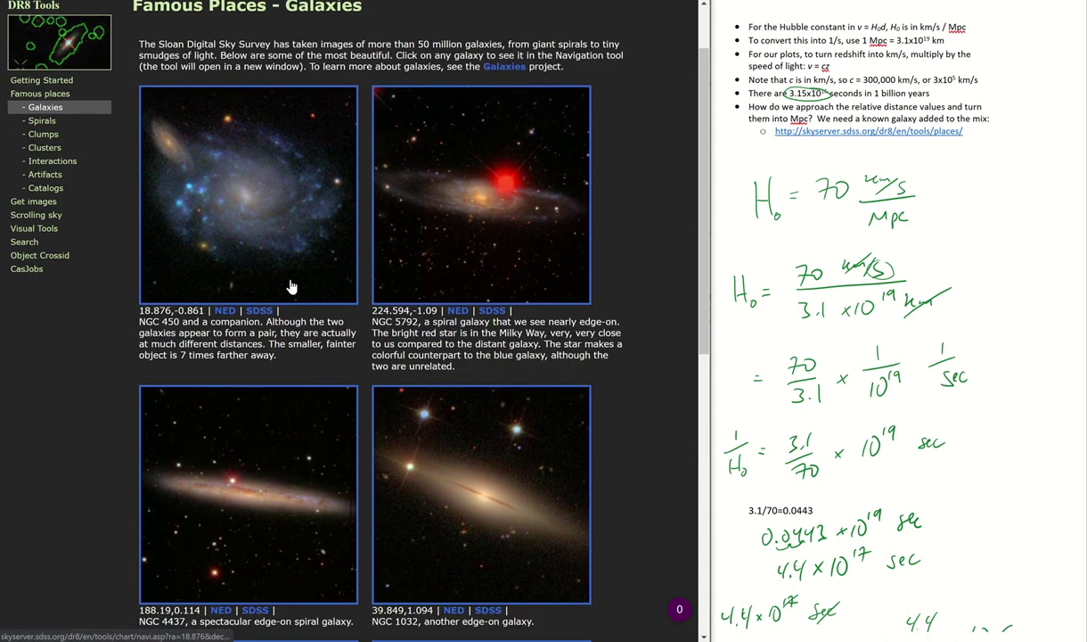
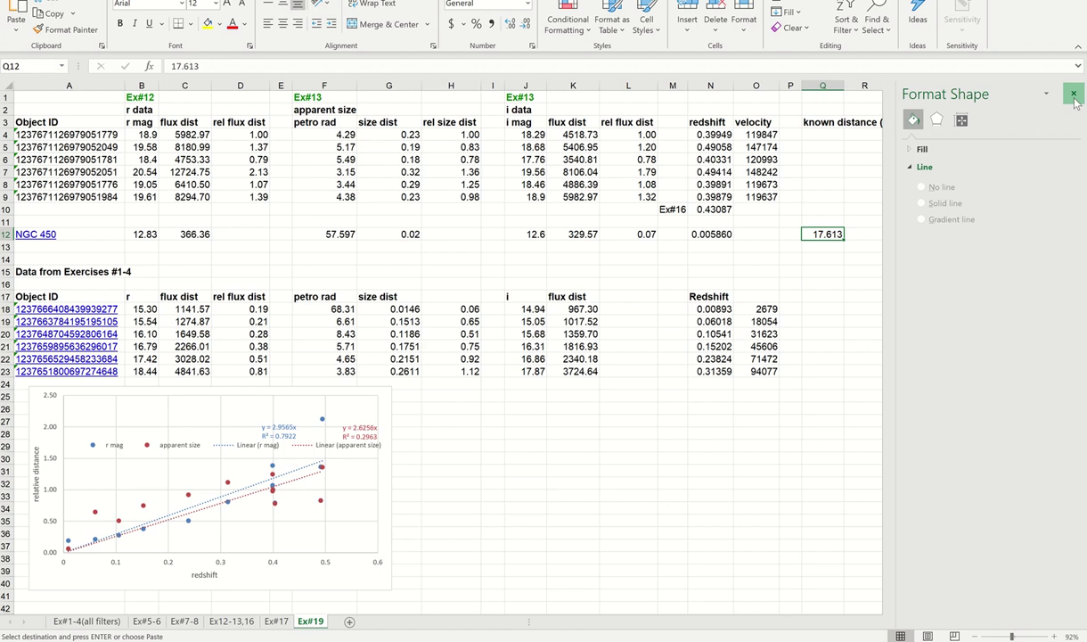
# Step: In the Excel sheet Ex#19, close the formatting pane and insert a column headed "dist (Mpc)" after the r data's rel flux dist column
pyautogui.click(1076, 95)
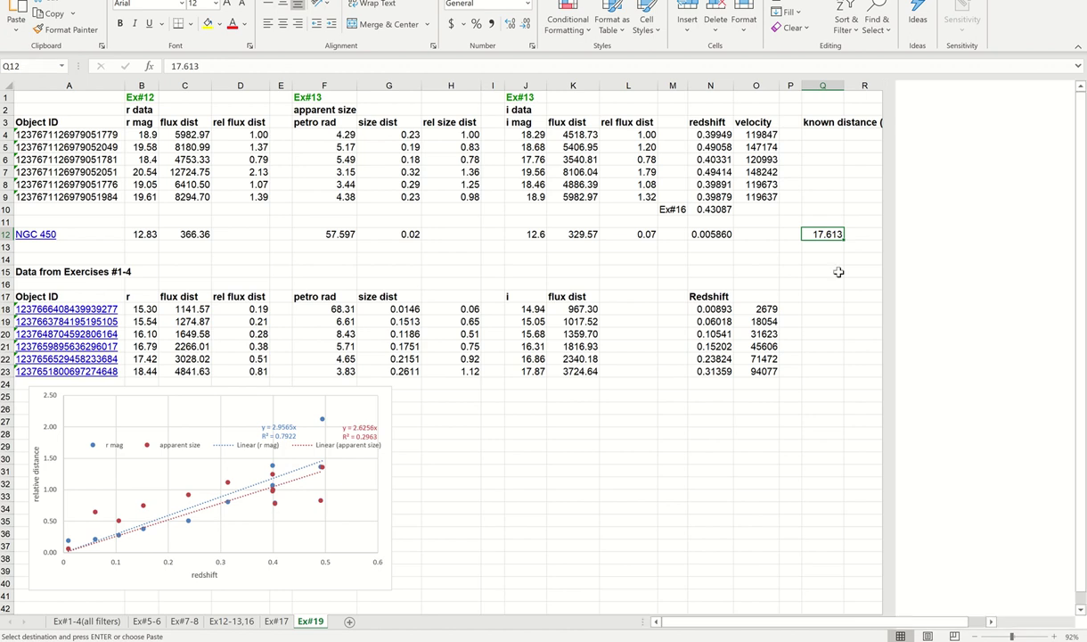
pyautogui.click(906, 146)
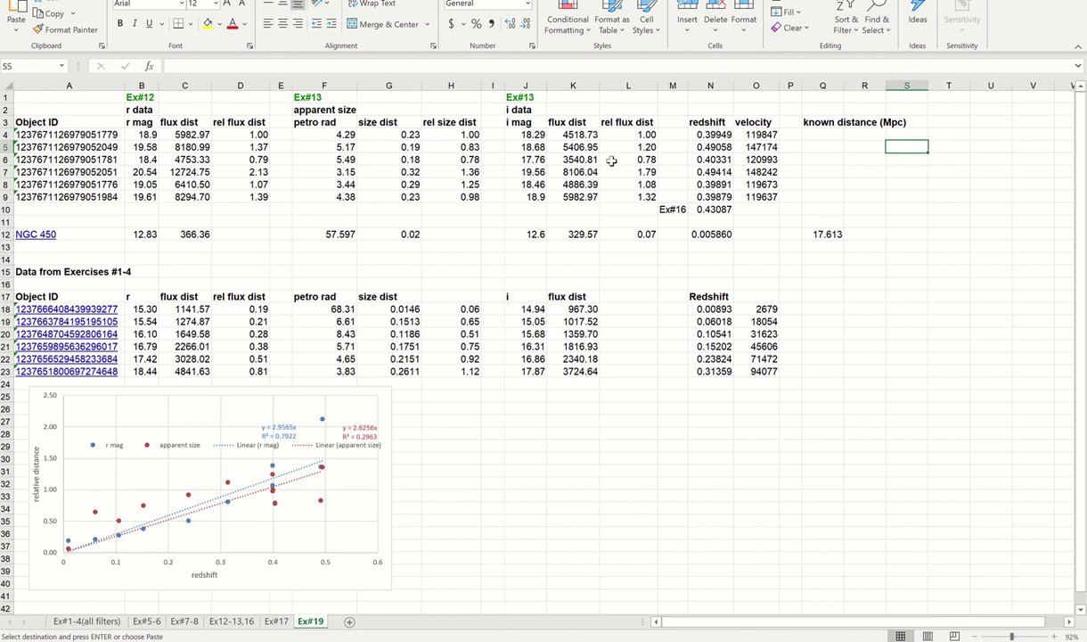
pyautogui.rightClick(281, 80)
pyautogui.click(324, 192)
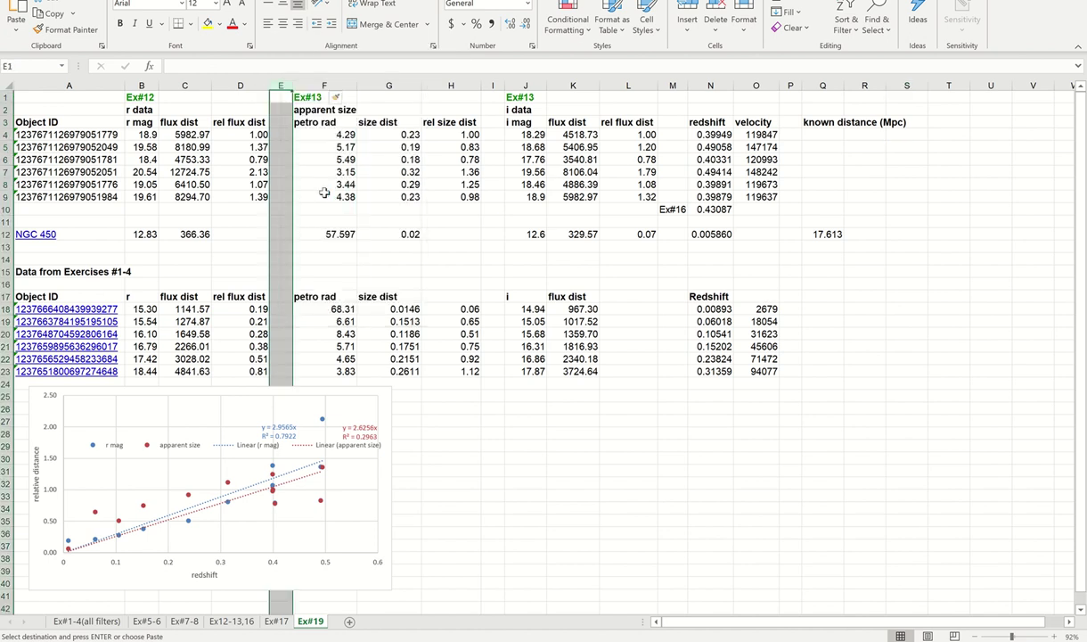
pyautogui.click(294, 122)
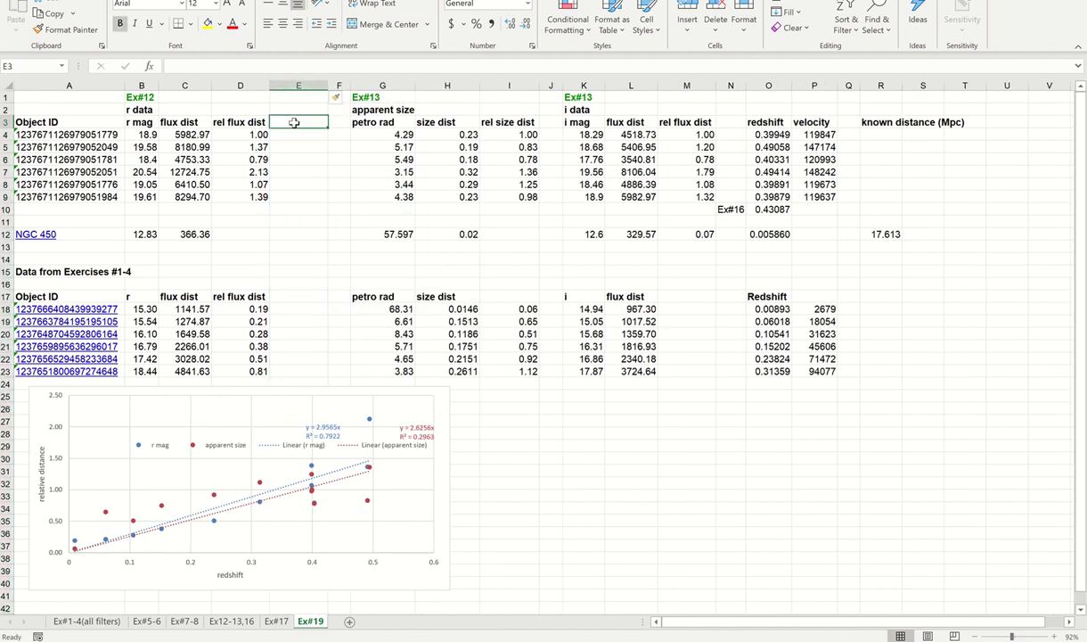
pyautogui.write('dist')
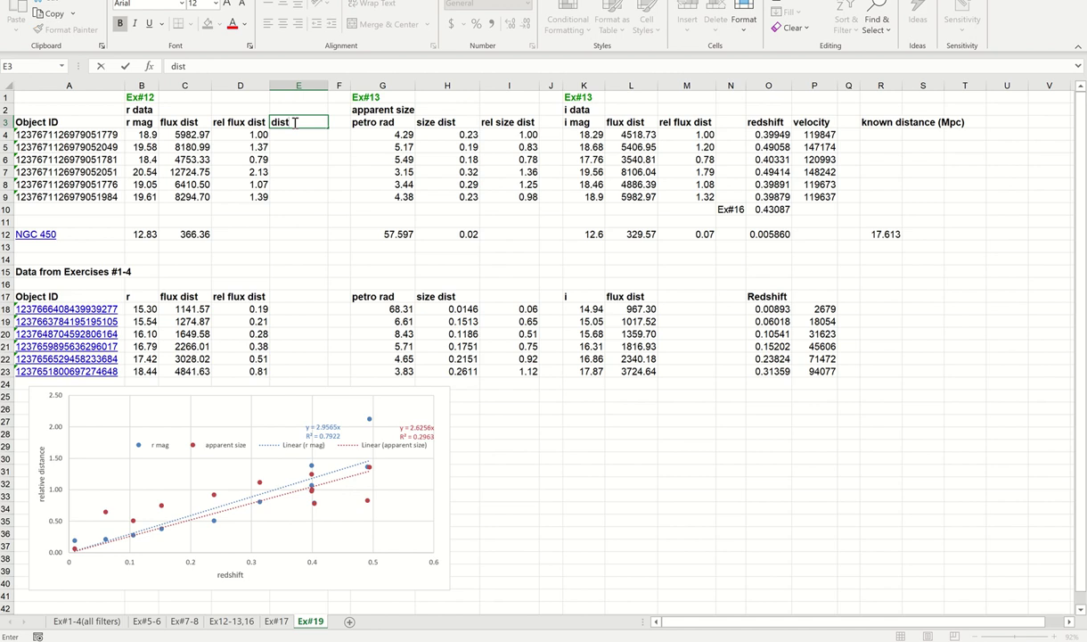
pyautogui.write(' (Mpc)')
pyautogui.press('Return')
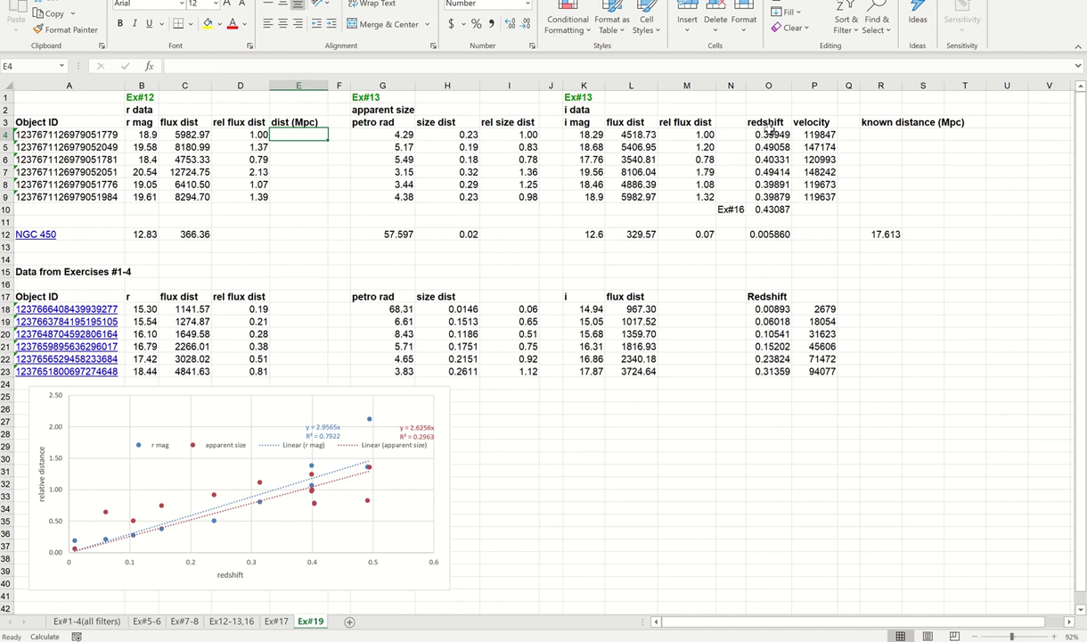
# Step: Change the velocity column's heading in P3 to "v (km/s)"
pyautogui.doubleClick(807, 122)
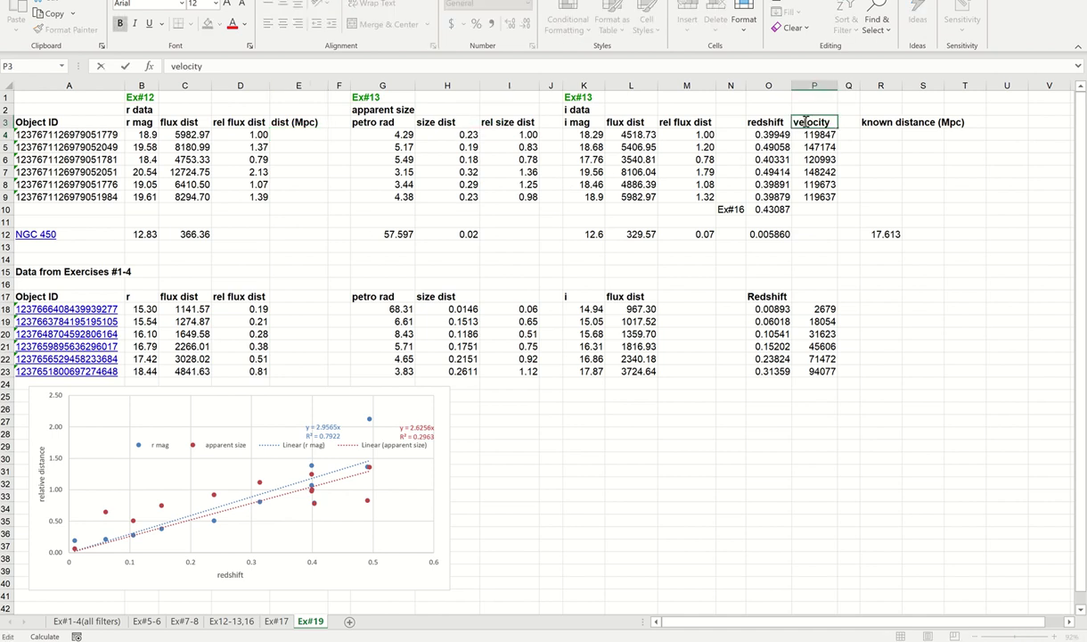
pyautogui.press('BackSpace')
pyautogui.press('BackSpace')
pyautogui.write('v (km/s')
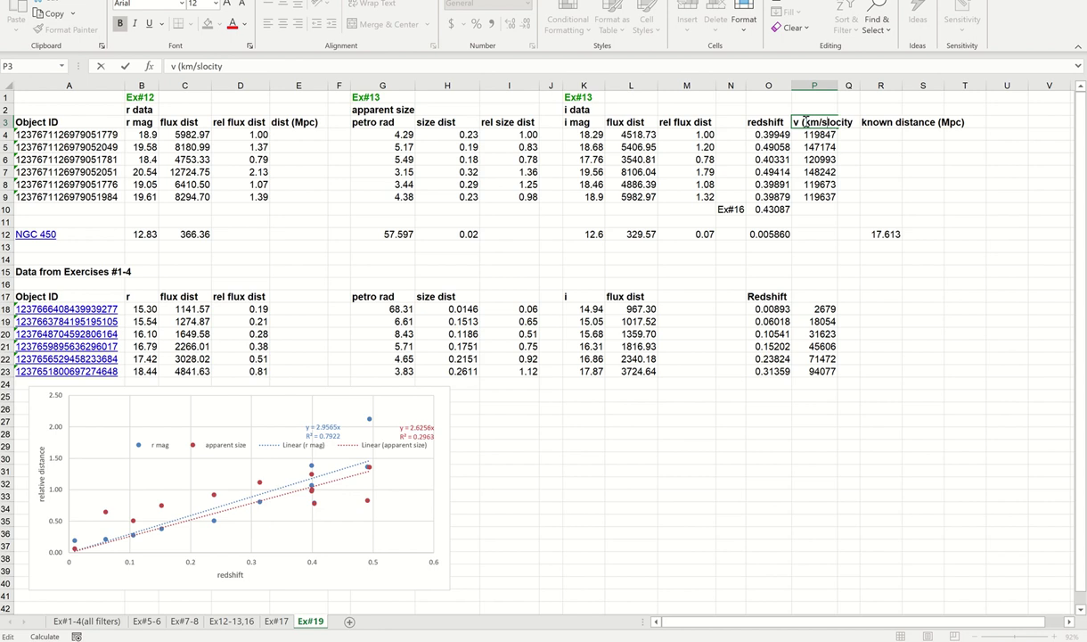
pyautogui.hotkey('shift', 'End')
pyautogui.write(')')
pyautogui.press('Return')
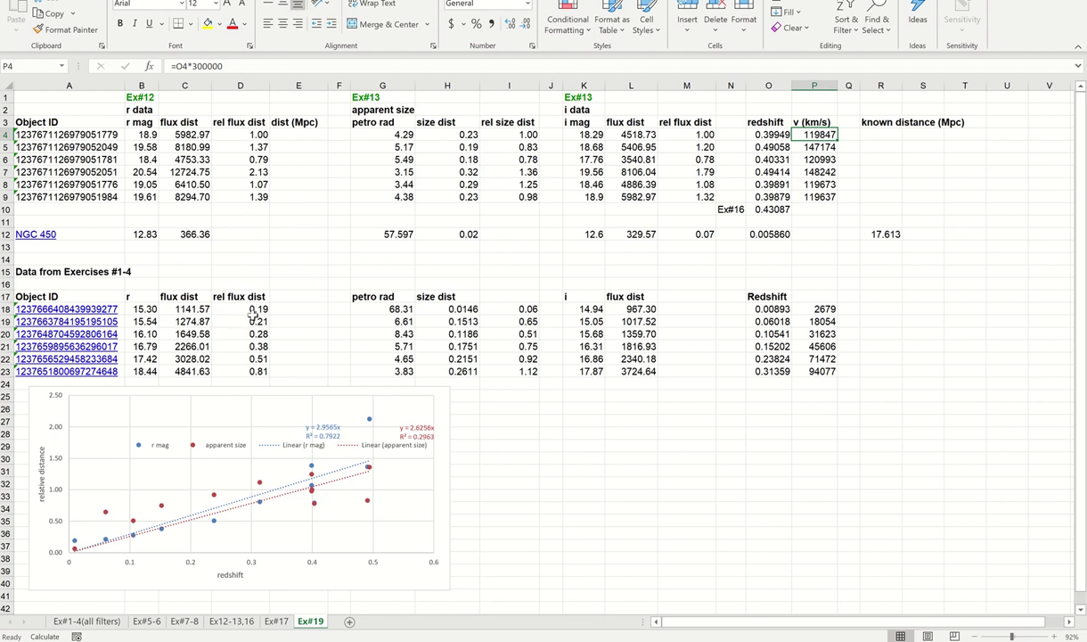
# Step: Insert a column before the r data's dist (Mpc) column, head it "rel NGC450 dist" and fit its width to the heading
pyautogui.click(242, 233)
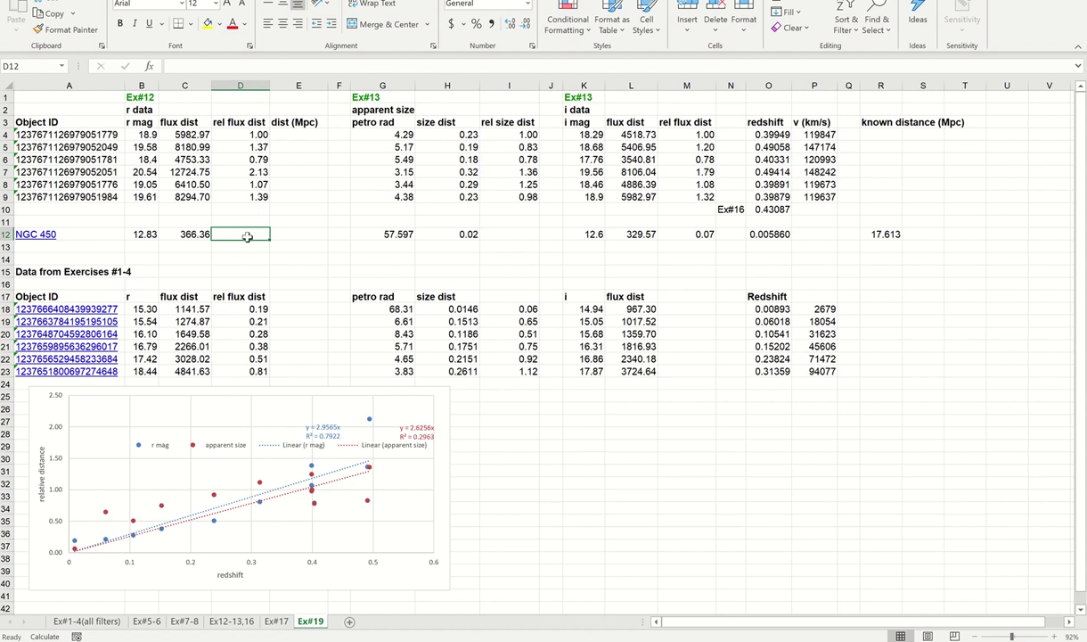
pyautogui.rightClick(300, 81)
pyautogui.click(345, 188)
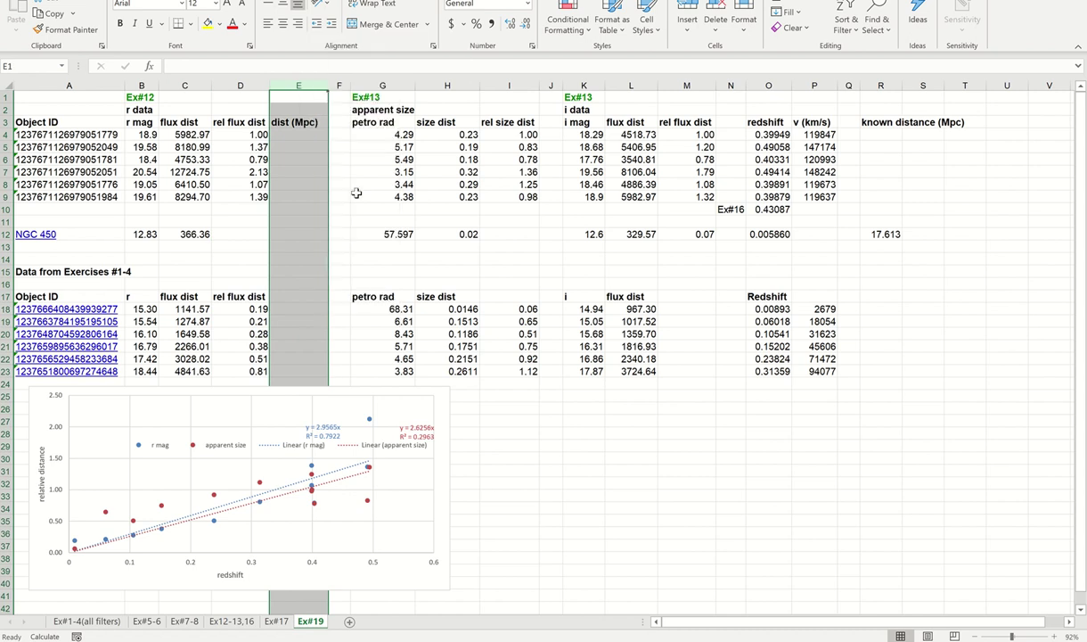
pyautogui.click(298, 122)
pyautogui.write('rel')
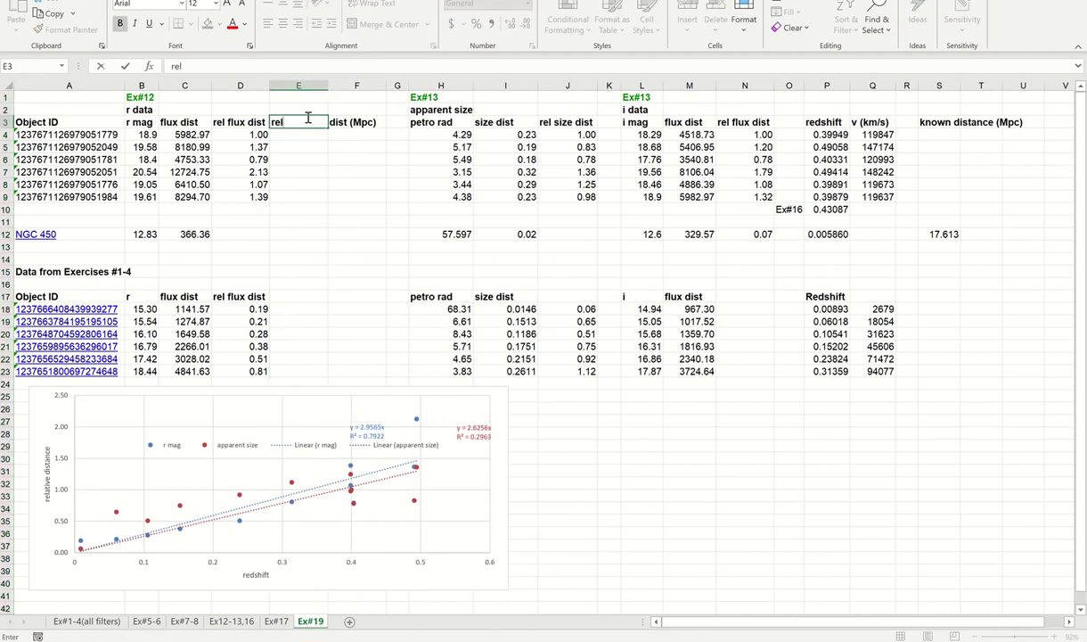
pyautogui.write(' NGC450 dis')
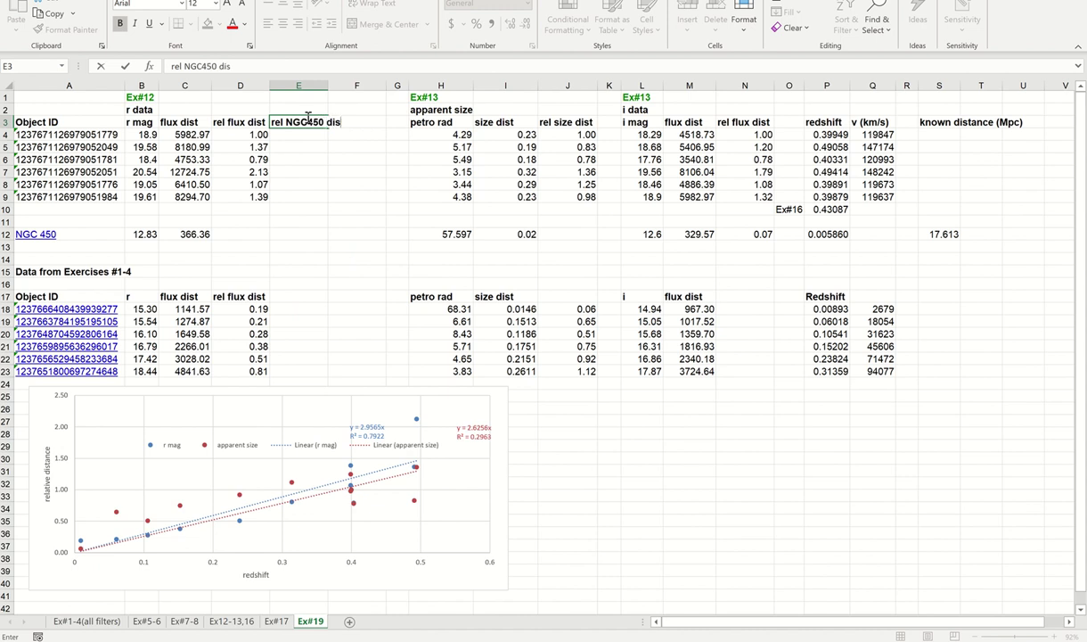
pyautogui.press('Return')
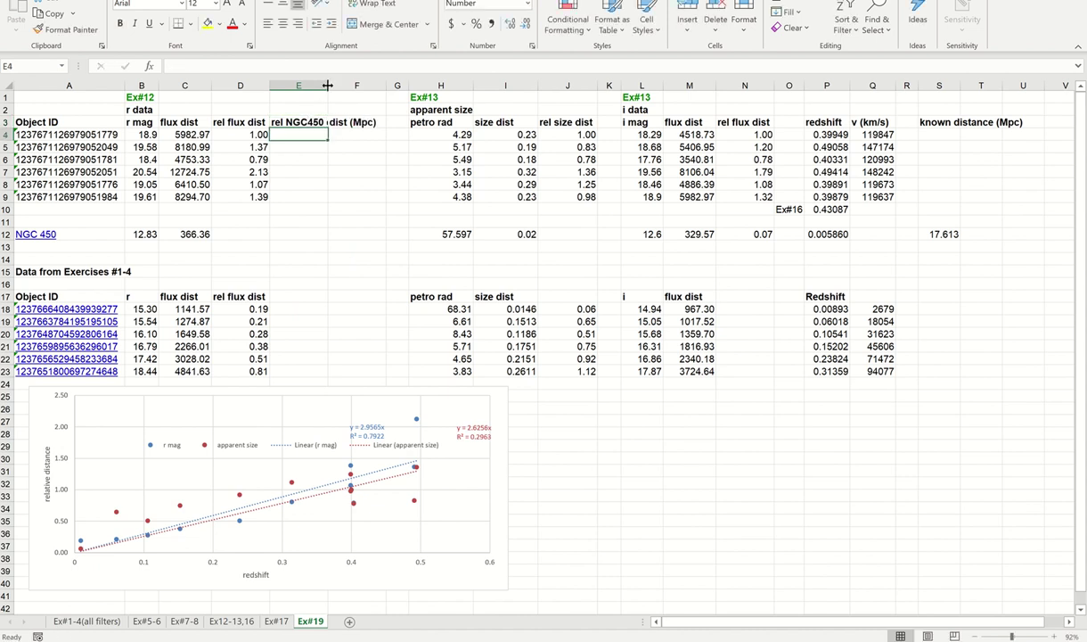
pyautogui.doubleClick(328, 84)
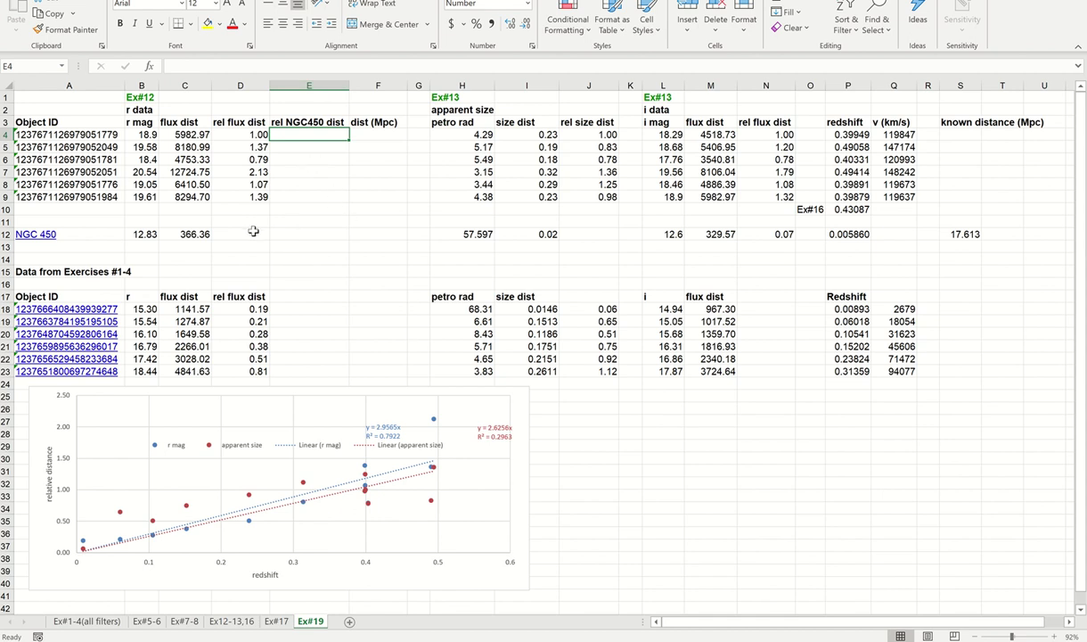
# Step: In NGC 450's row, calculate the rel NGC450 dist in E12 with the formula =C12/C$12
pyautogui.click(296, 230)
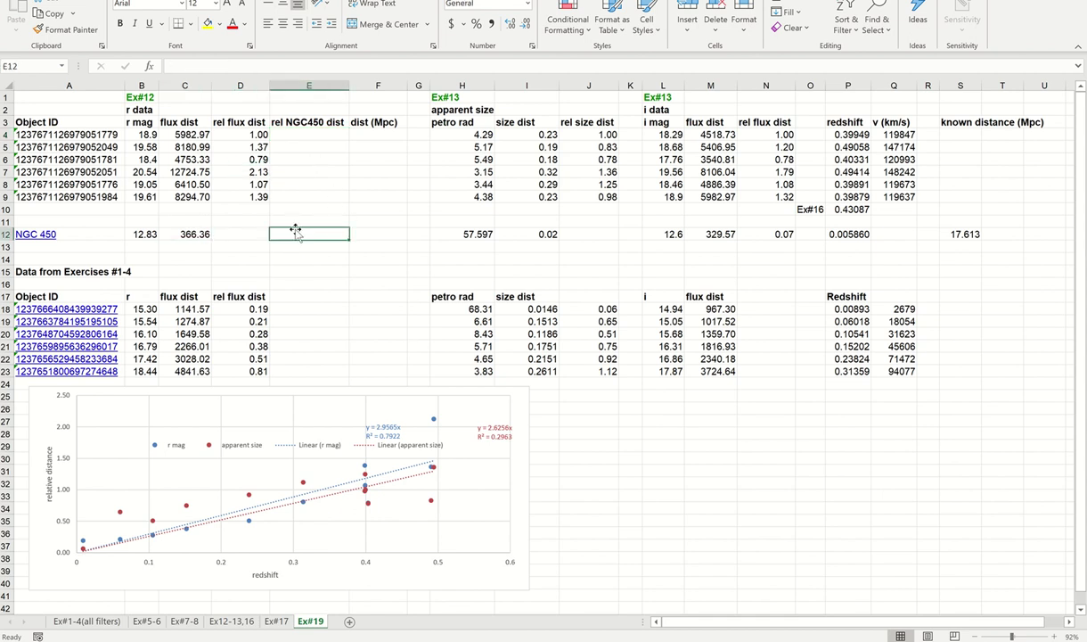
pyautogui.write('=')
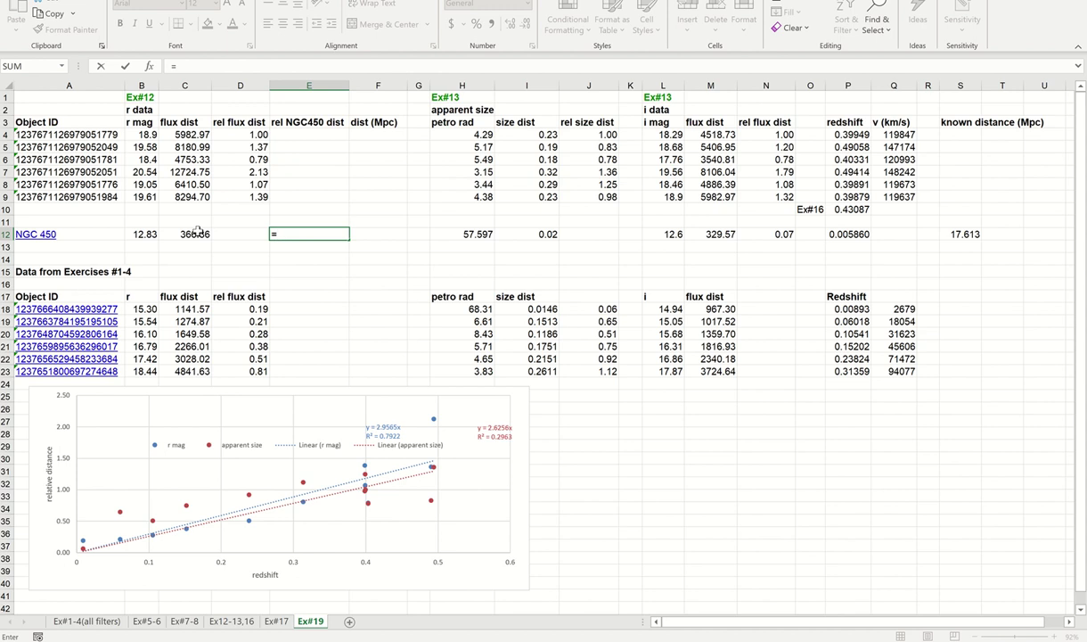
pyautogui.click(197, 232)
pyautogui.write('/')
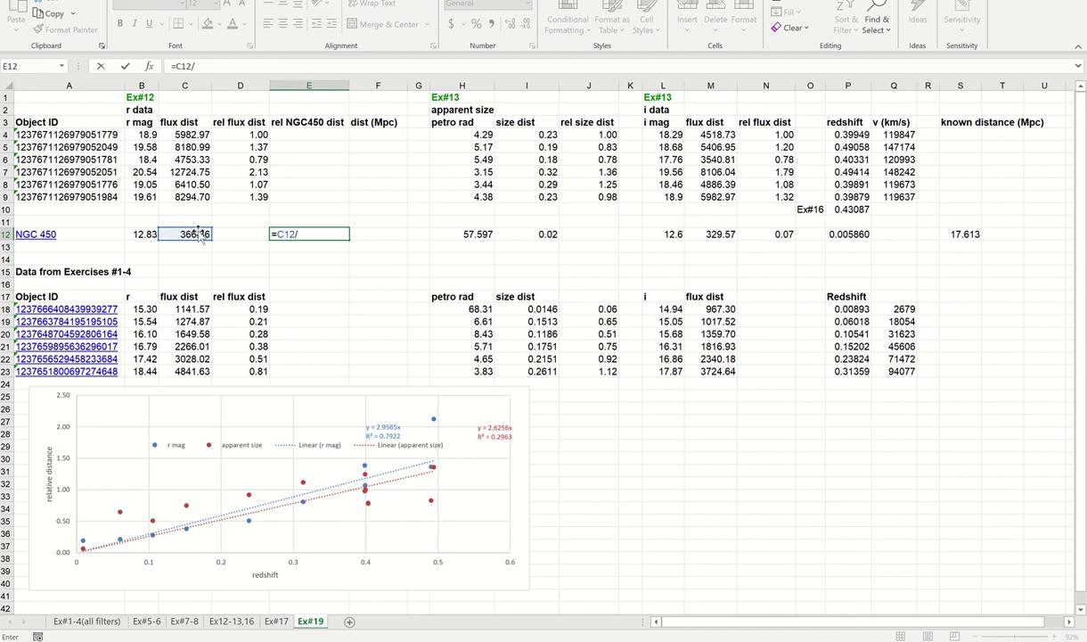
pyautogui.write('C12')
pyautogui.press('Return')
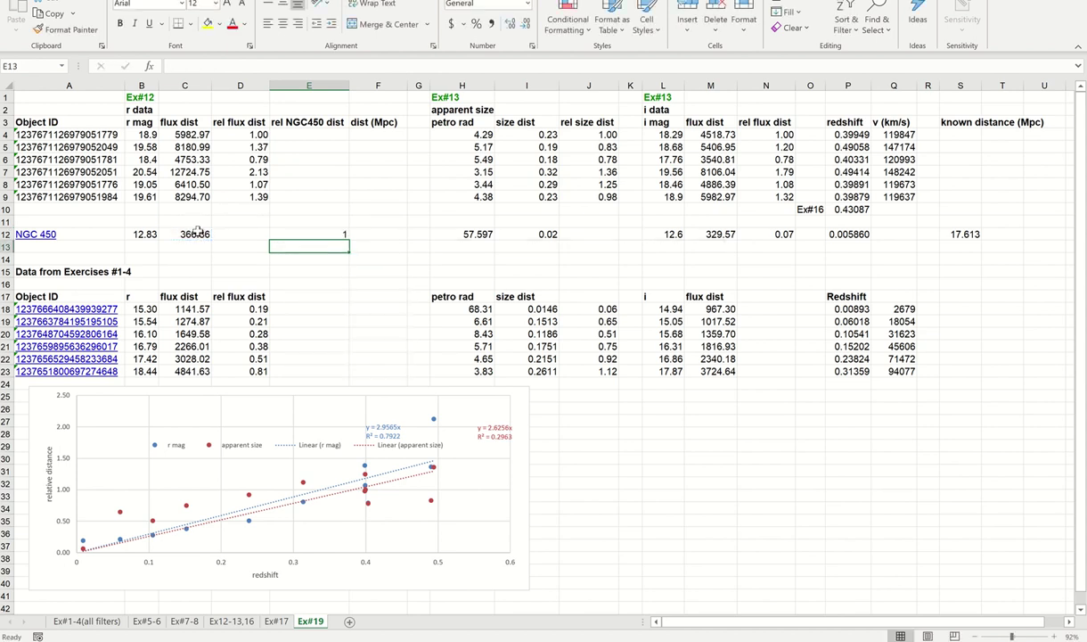
# Step: Copy the E12 relative distance formula to the six Exercise 12 galaxies in E4:E9
pyautogui.press('Up')
pyautogui.hotkey('ctrl', 'c')
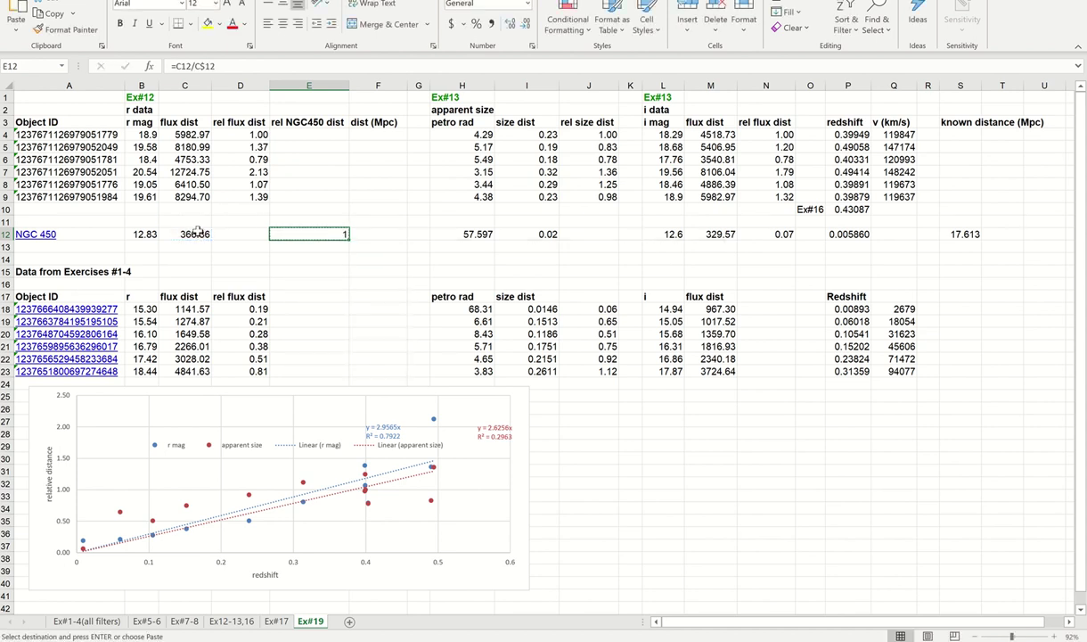
pyautogui.press('Up')
pyautogui.press('Up')
pyautogui.press('Up')
pyautogui.hotkey('shift', 'Up')
pyautogui.hotkey('shift', 'Up')
pyautogui.hotkey('shift', 'Up')
pyautogui.hotkey('shift', 'Up')
pyautogui.hotkey('shift', 'Up')
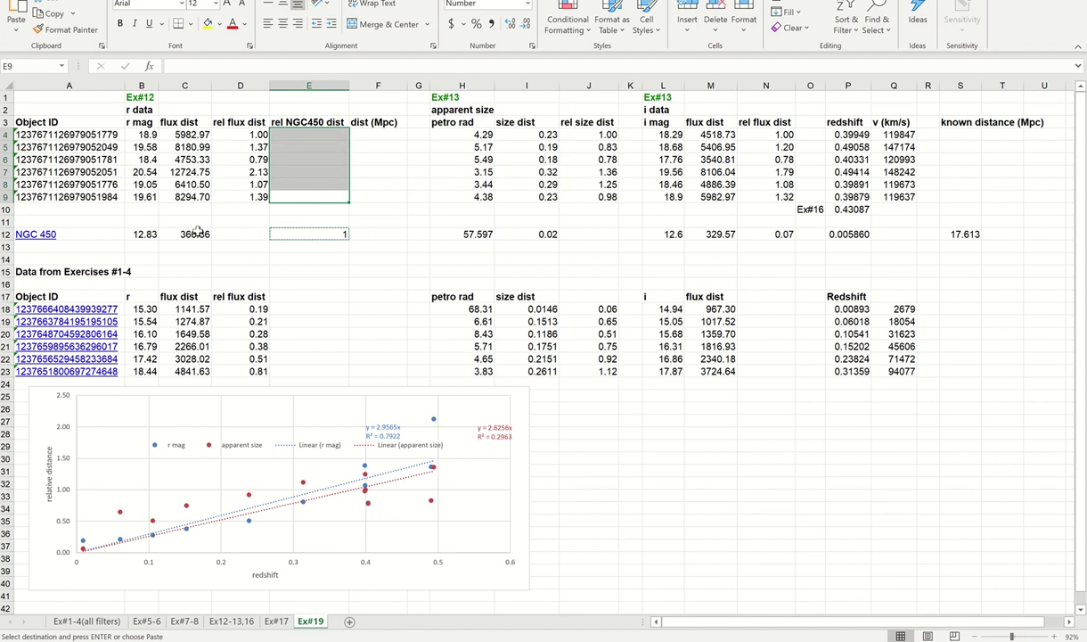
pyautogui.hotkey('ctrl', 'v')
# Step: Paste the same relative distance formula for the six galaxies from Exercises #1-4 in E18:E23
pyautogui.press('Down')
pyautogui.press('Down')
pyautogui.press('Down')
pyautogui.press('Down')
pyautogui.press('Down')
pyautogui.press('Down')
pyautogui.press('Down')
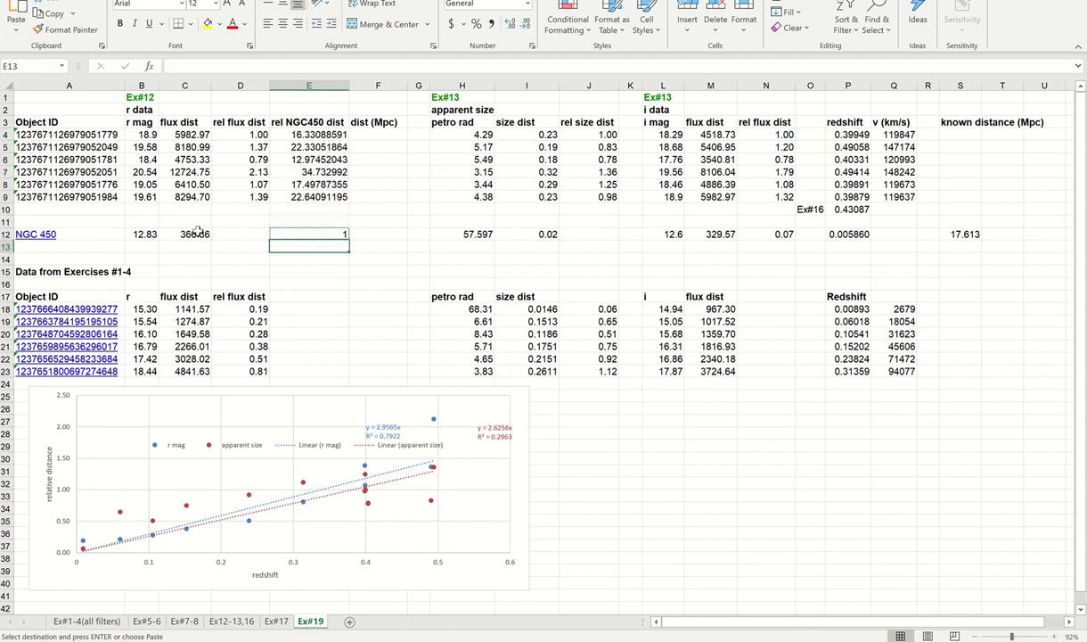
pyautogui.press('Down')
pyautogui.press('Down')
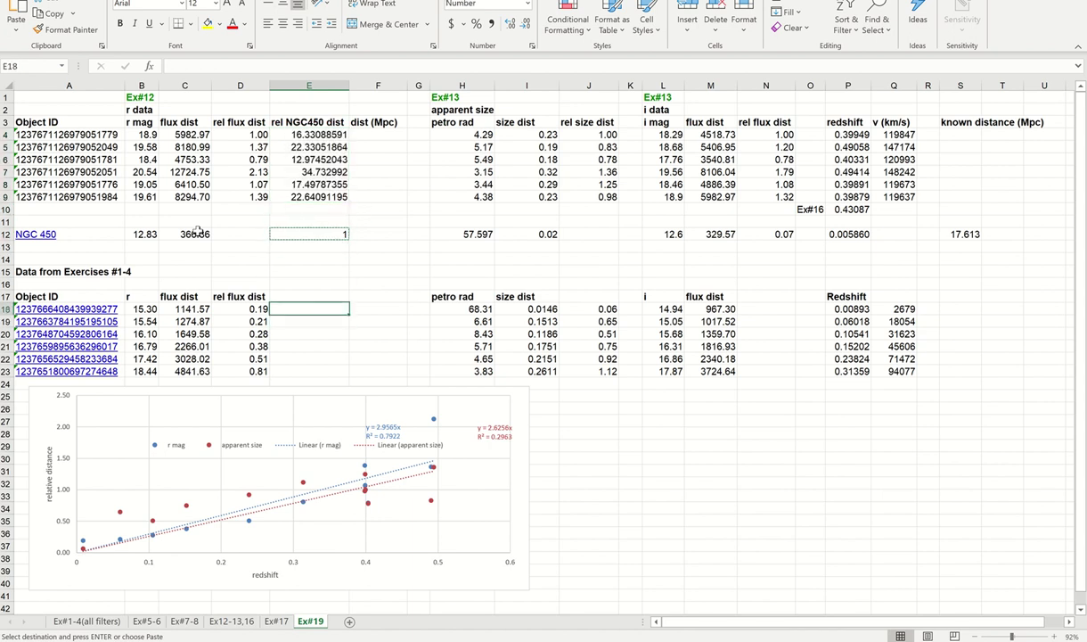
pyautogui.hotkey('shift', 'Down')
pyautogui.hotkey('shift', 'Down')
pyautogui.hotkey('shift', 'Down')
pyautogui.hotkey('shift', 'Down')
pyautogui.hotkey('shift', 'Down')
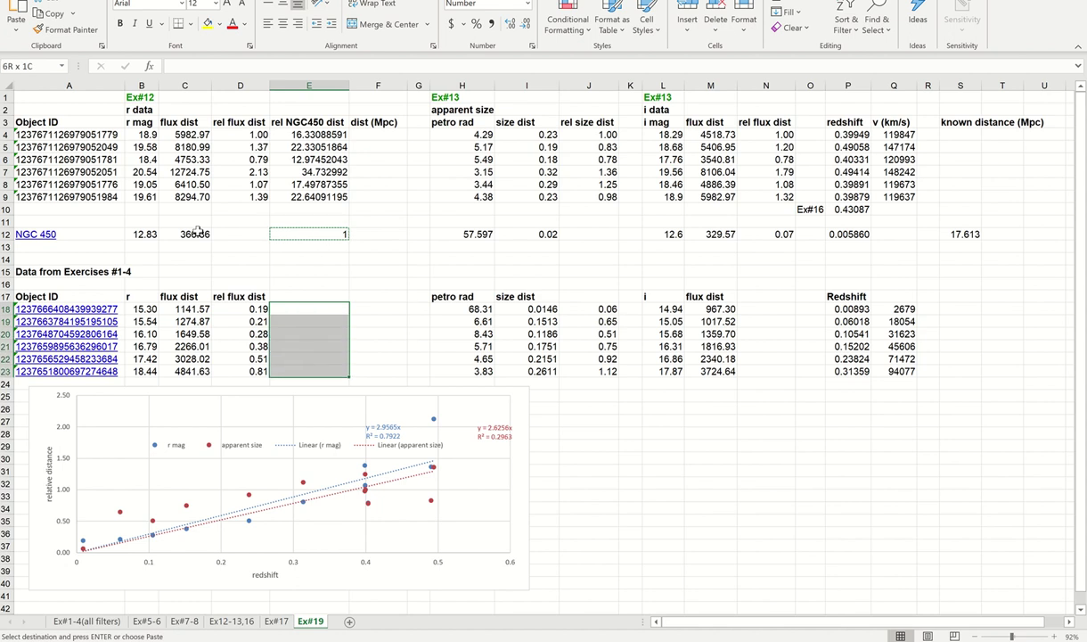
pyautogui.hotkey('ctrl', 'v')
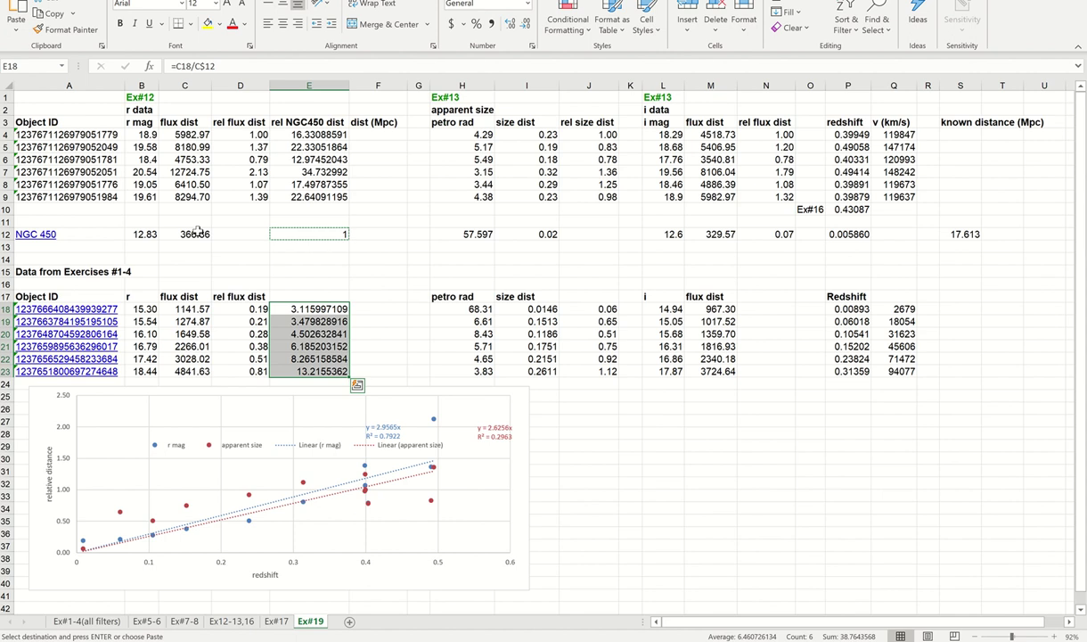
# Step: Calculate NGC 450's dist (Mpc) in F12 from its relative and known distances with the formula =E12*S$12
pyautogui.click(375, 235)
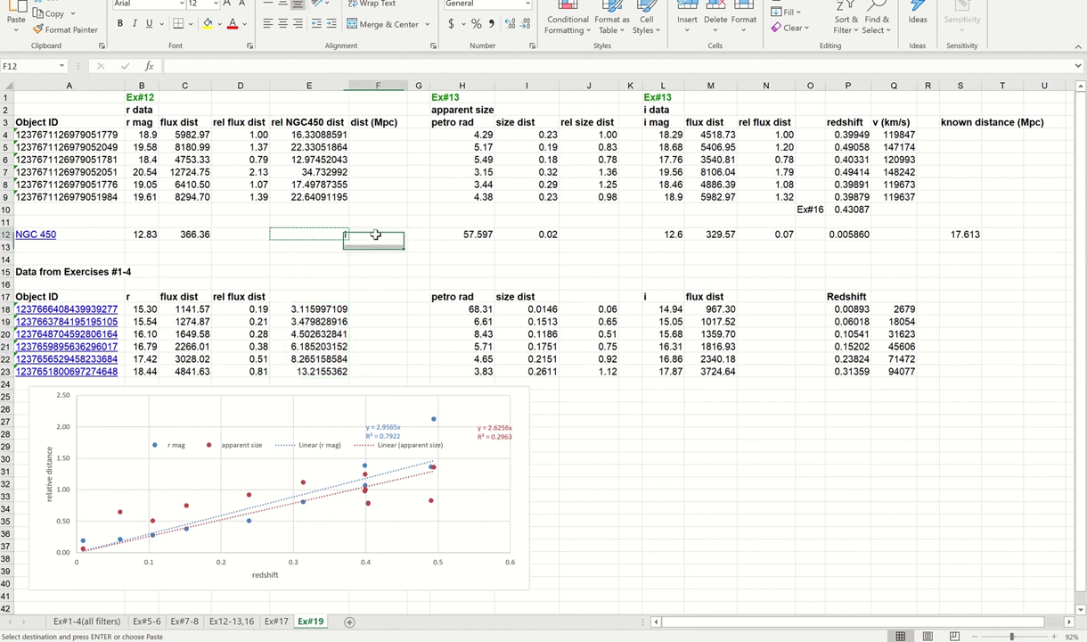
pyautogui.write('=')
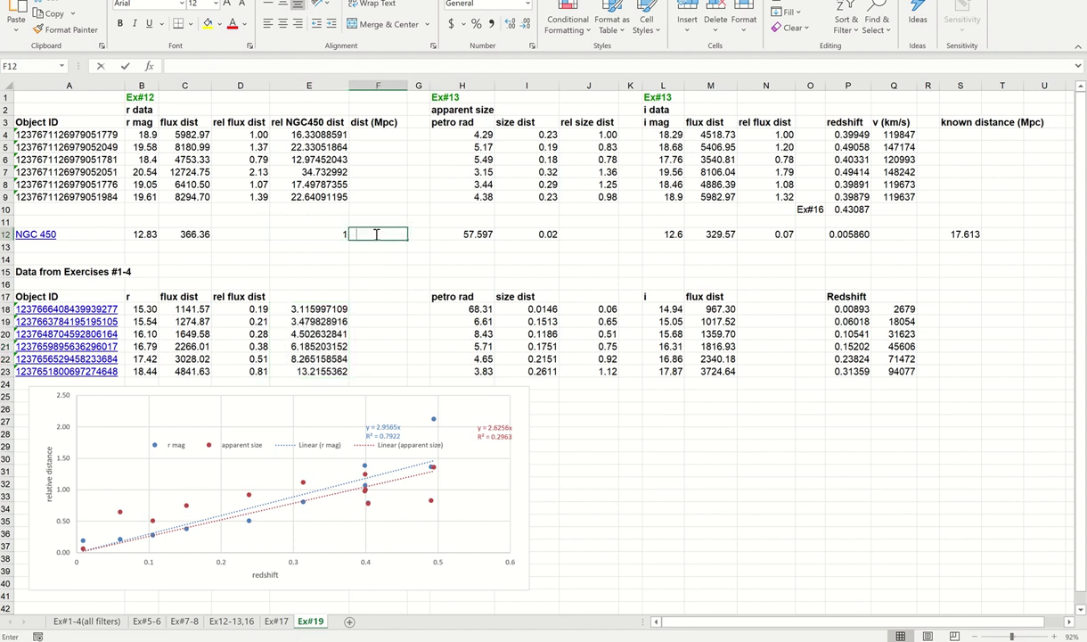
pyautogui.click(324, 233)
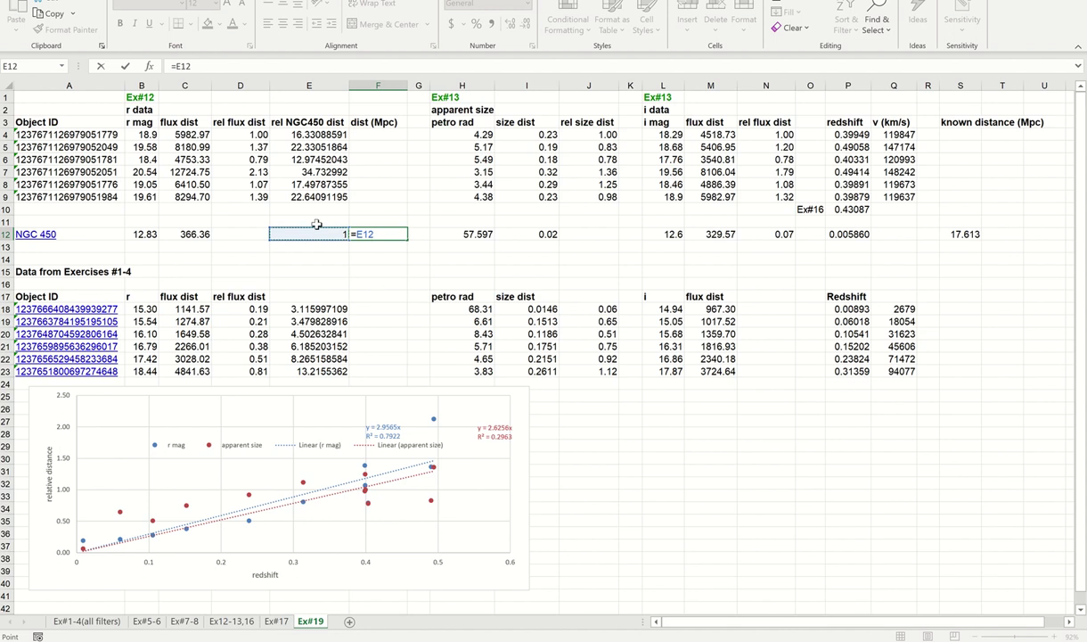
pyautogui.write('&')
pyautogui.press('BackSpace')
pyautogui.click(967, 233)
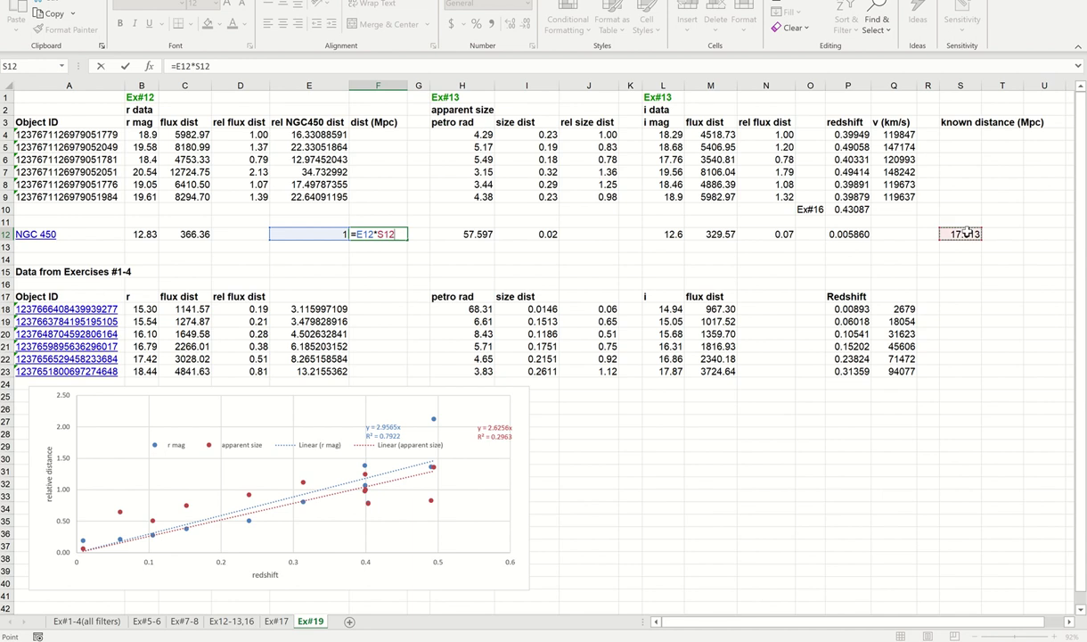
pyautogui.click(387, 233)
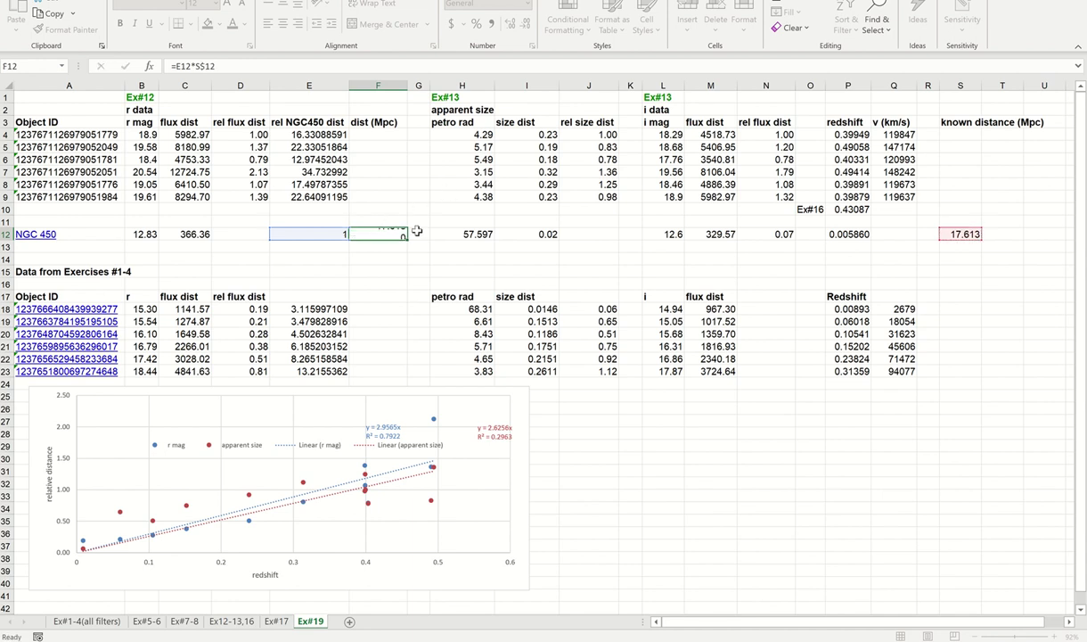
pyautogui.hotkey('ctrl', 'Return')
# Step: Copy the F12 distance formula to both galaxy groups, F4:F9 and F18:F23
pyautogui.hotkey('ctrl', 'c')
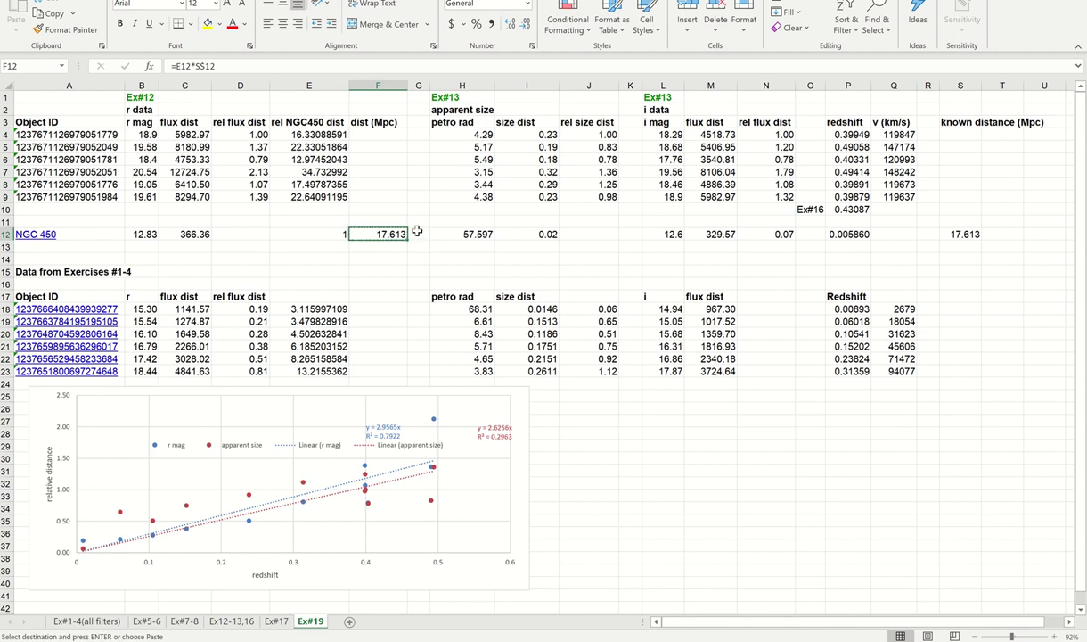
pyautogui.moveTo(378, 134); pyautogui.dragTo(378, 196)
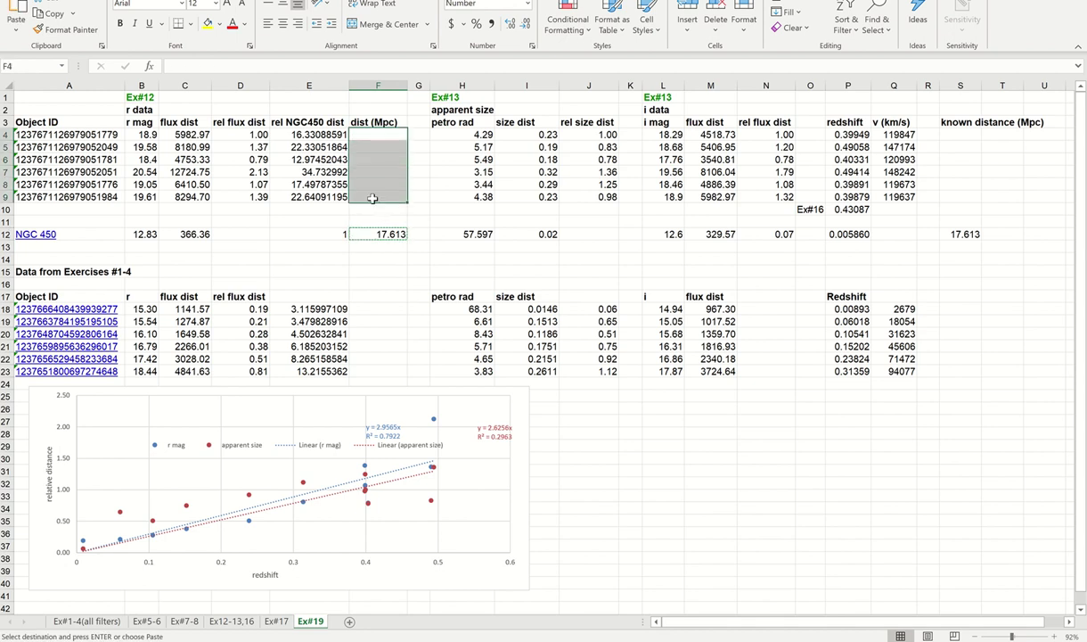
pyautogui.hotkey('ctrl', 'v')
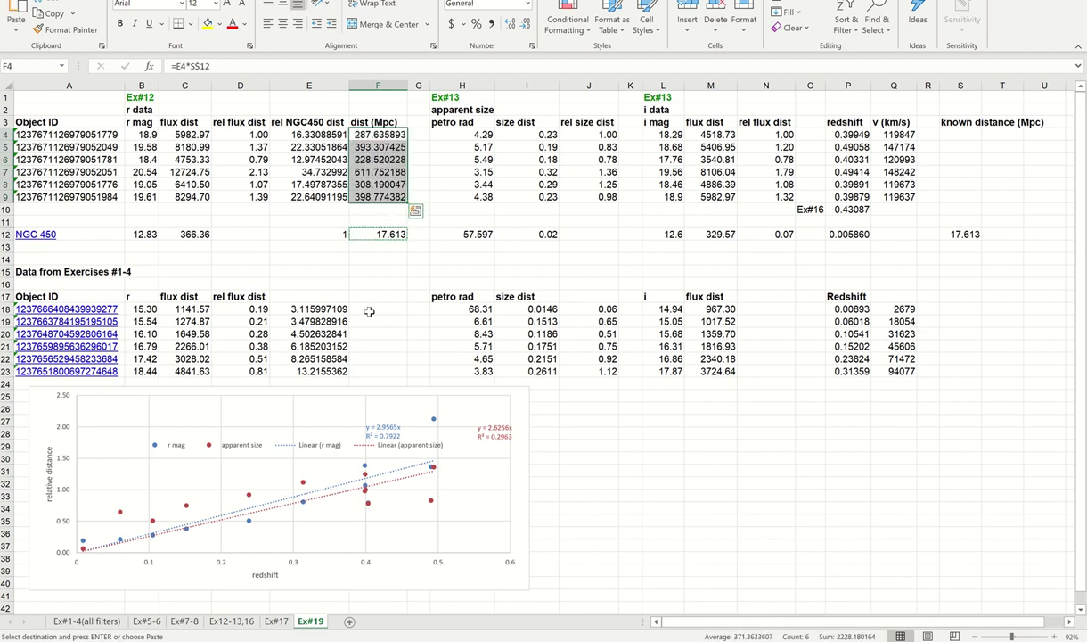
pyautogui.moveTo(369, 308); pyautogui.dragTo(369, 367)
pyautogui.hotkey('ctrl', 'v')
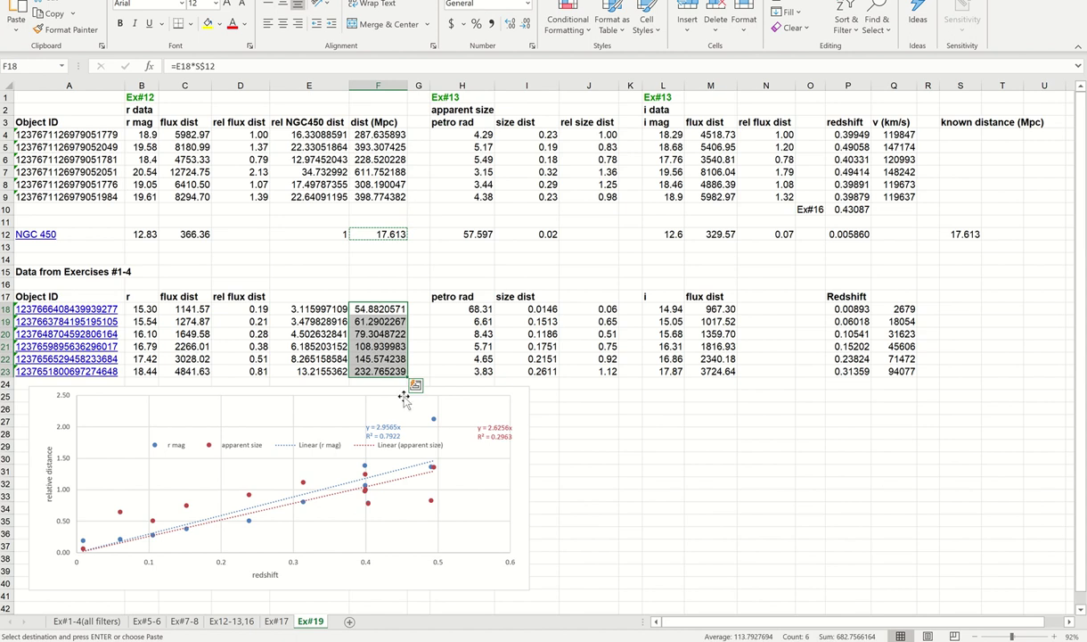
# Step: Insert a blank scatter chart and place it below the data, beside the existing redshift chart
pyautogui.click(566, 455)
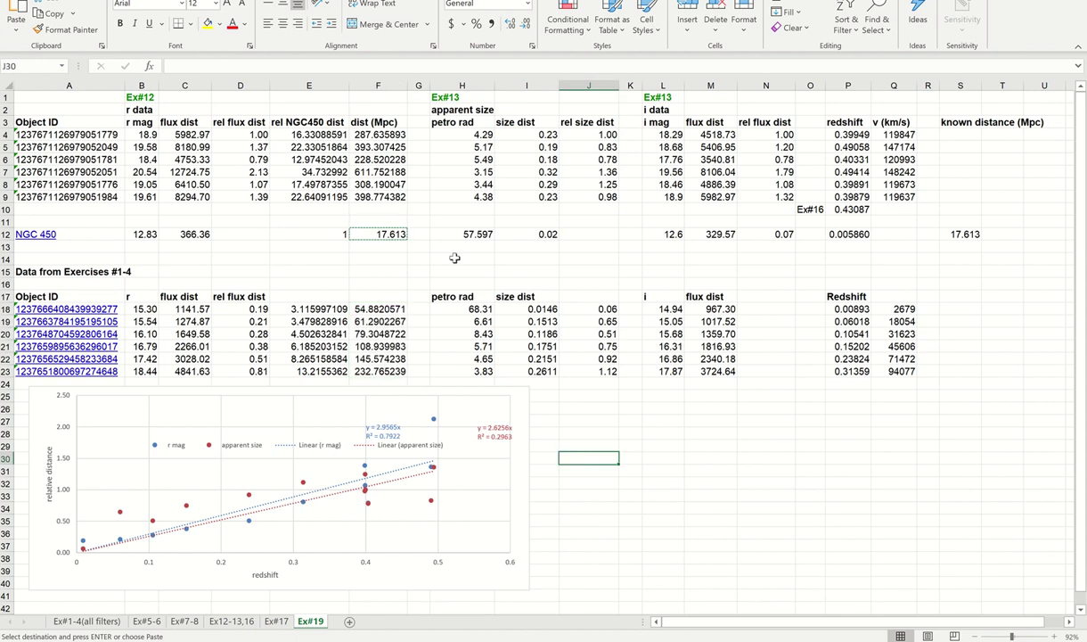
pyautogui.click(567, 397)
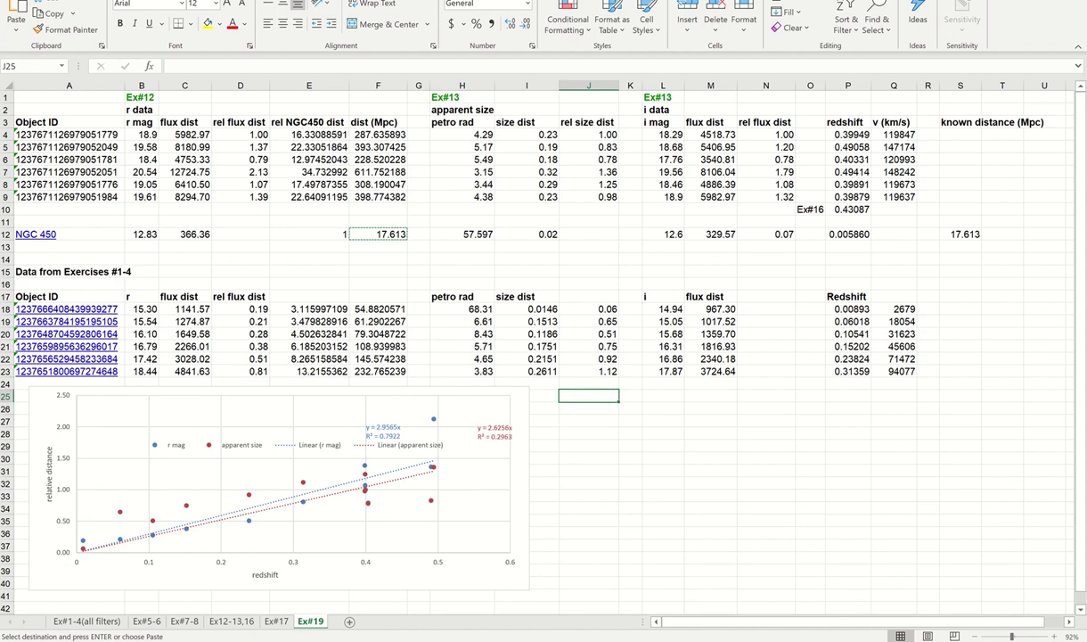
pyautogui.hotkey('alt', 'n')
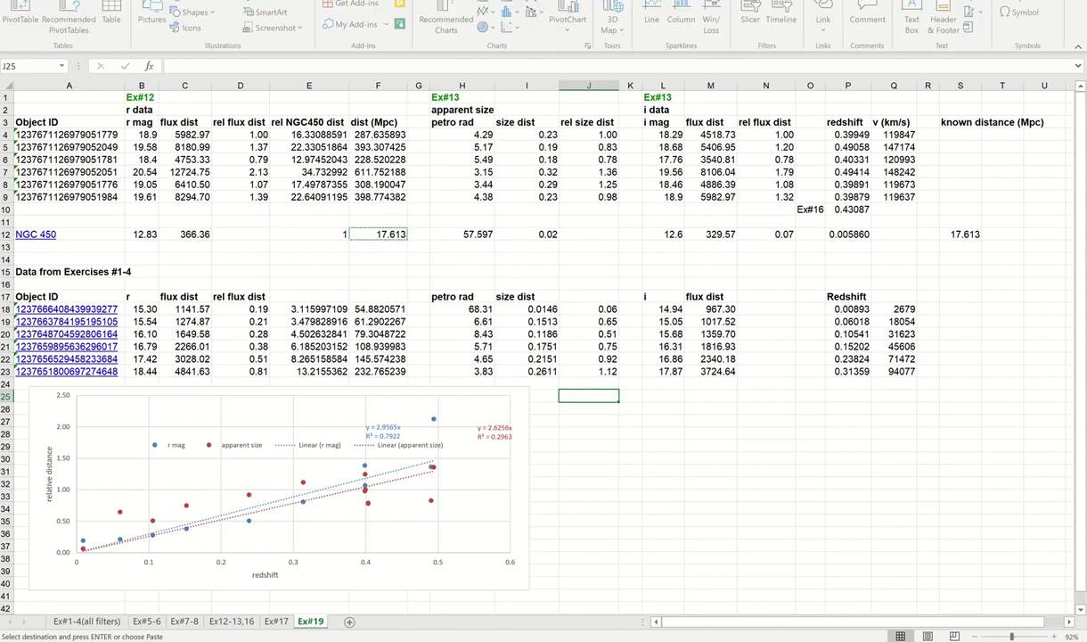
pyautogui.click(515, 27)
pyautogui.click(521, 75)
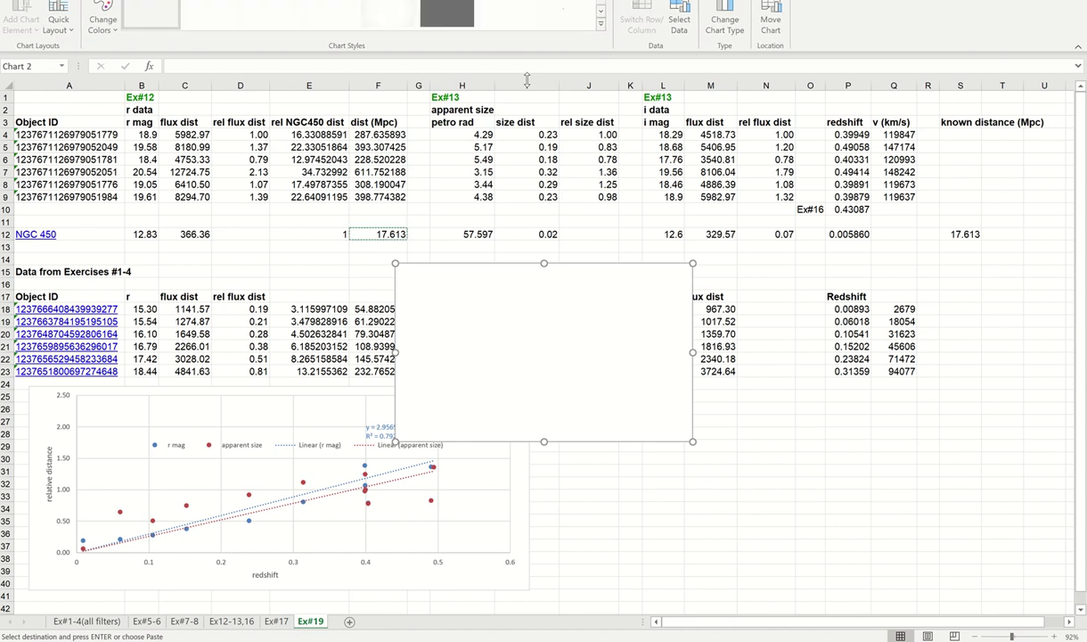
pyautogui.moveTo(486, 260); pyautogui.dragTo(643, 388)
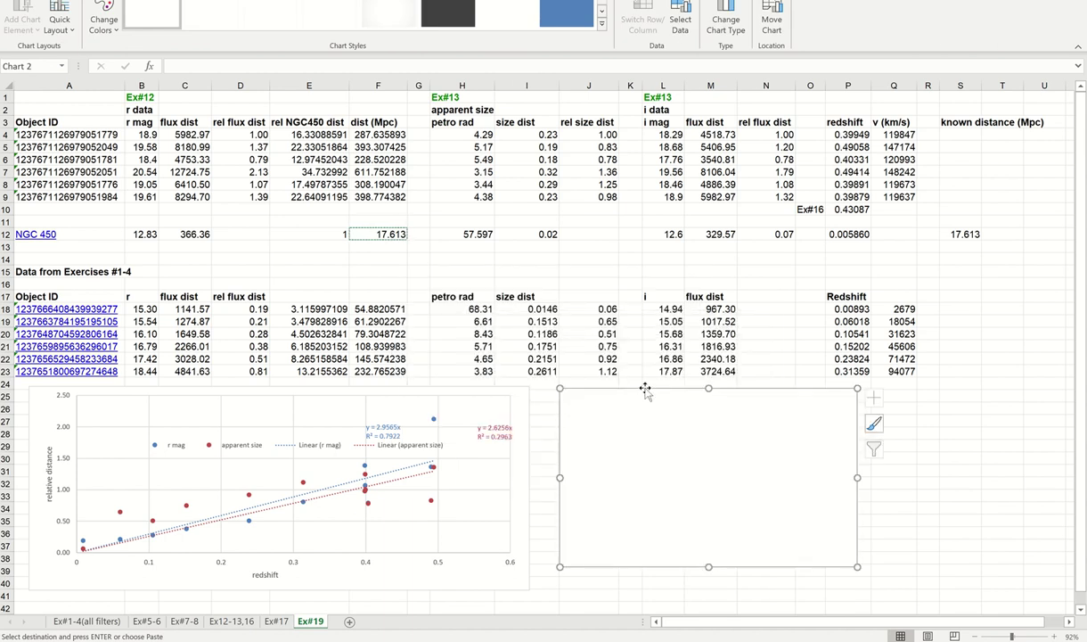
# Step: Add a series named "r mag" to the blank scatter chart with the dist (Mpc) values F4:F23 as X values
pyautogui.rightClick(675, 452)
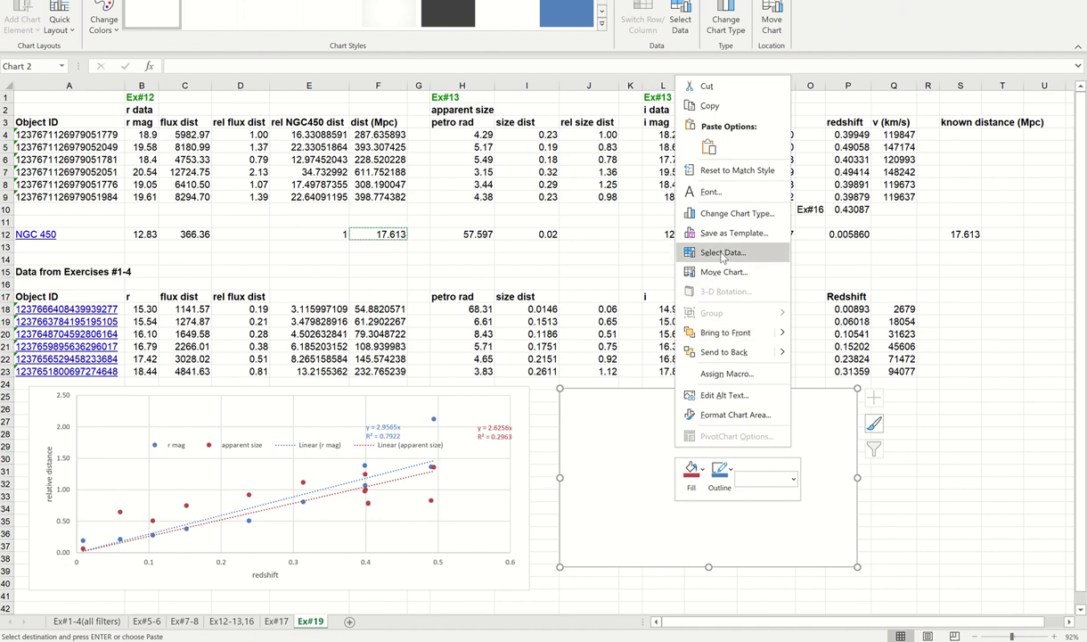
pyautogui.click(722, 254)
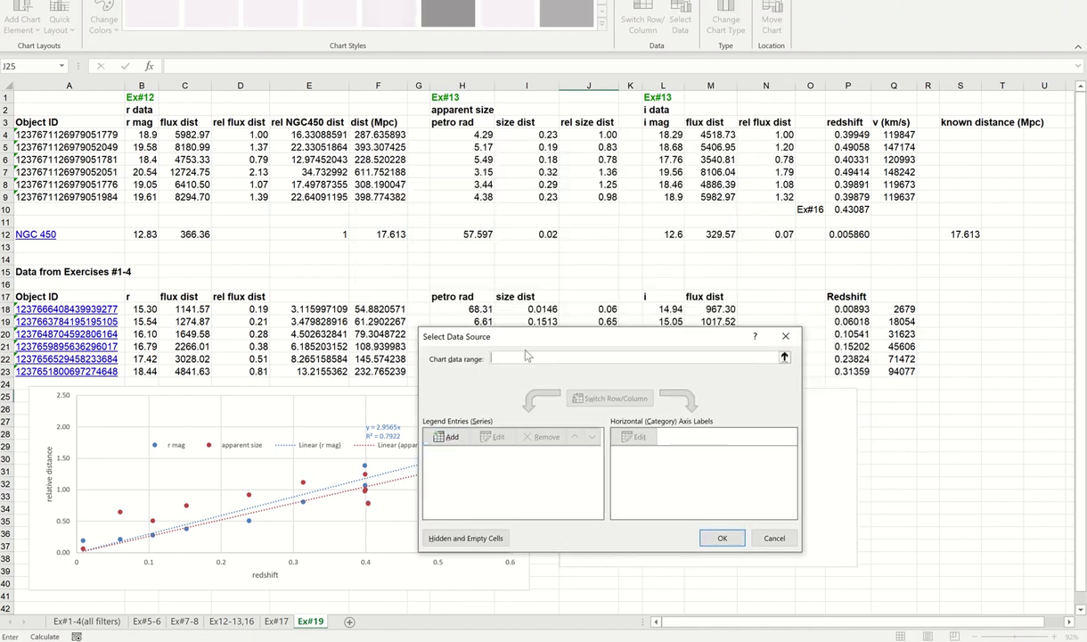
pyautogui.press('Escape')
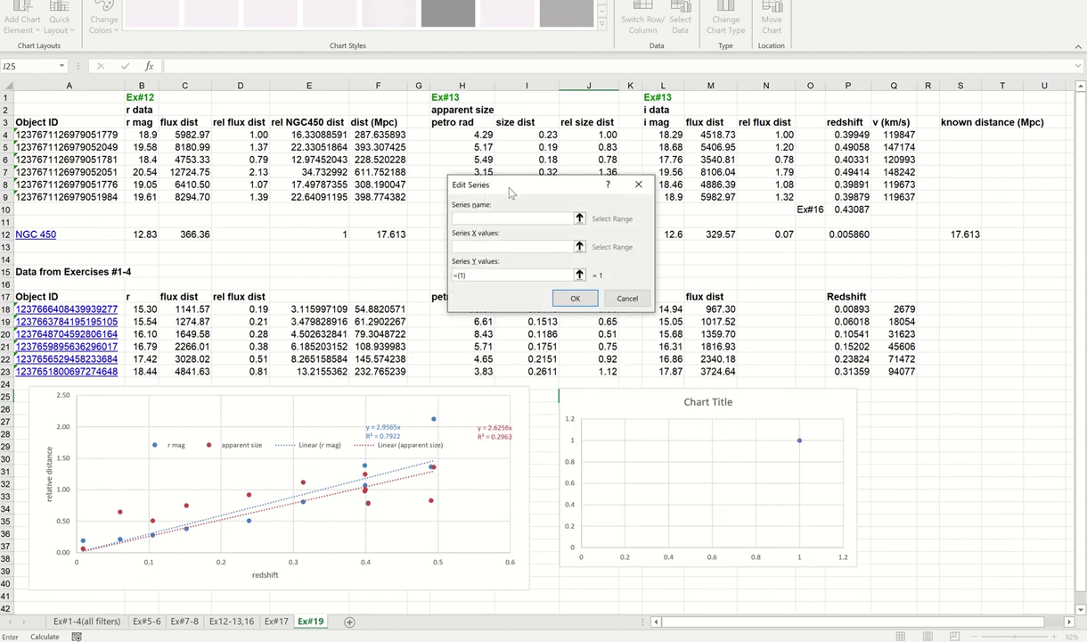
pyautogui.moveTo(485, 181); pyautogui.dragTo(378, 378)
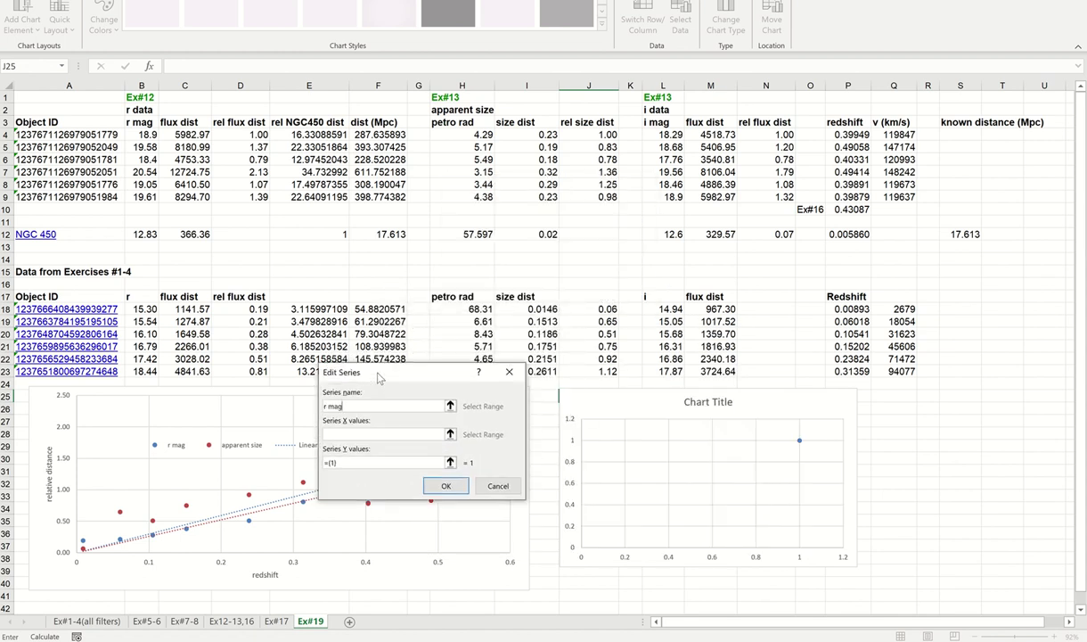
pyautogui.click(451, 434)
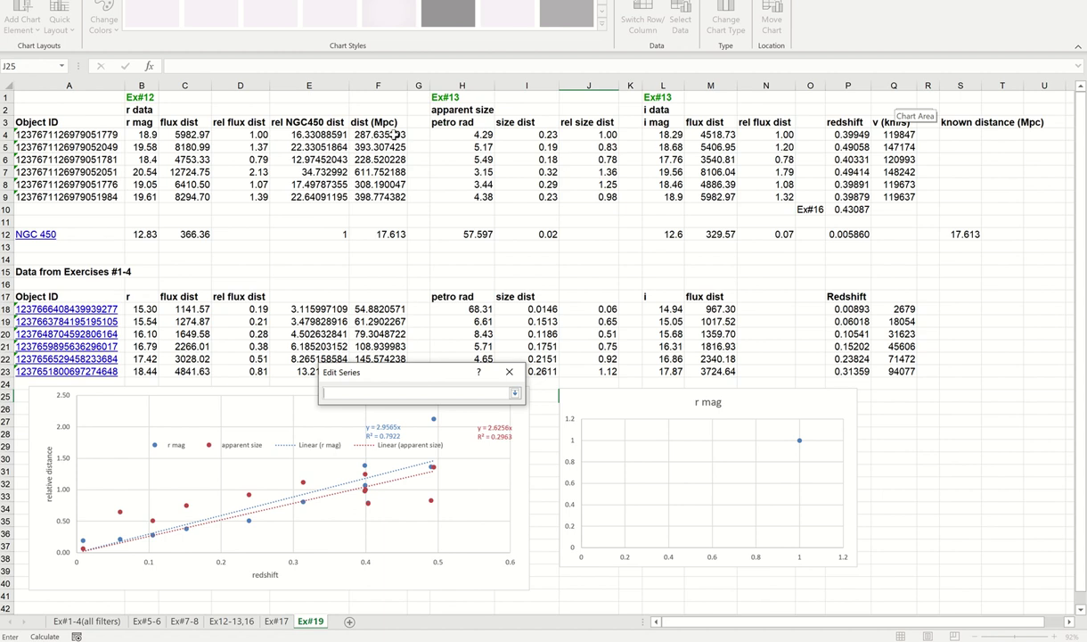
pyautogui.moveTo(395, 134); pyautogui.dragTo(370, 374)
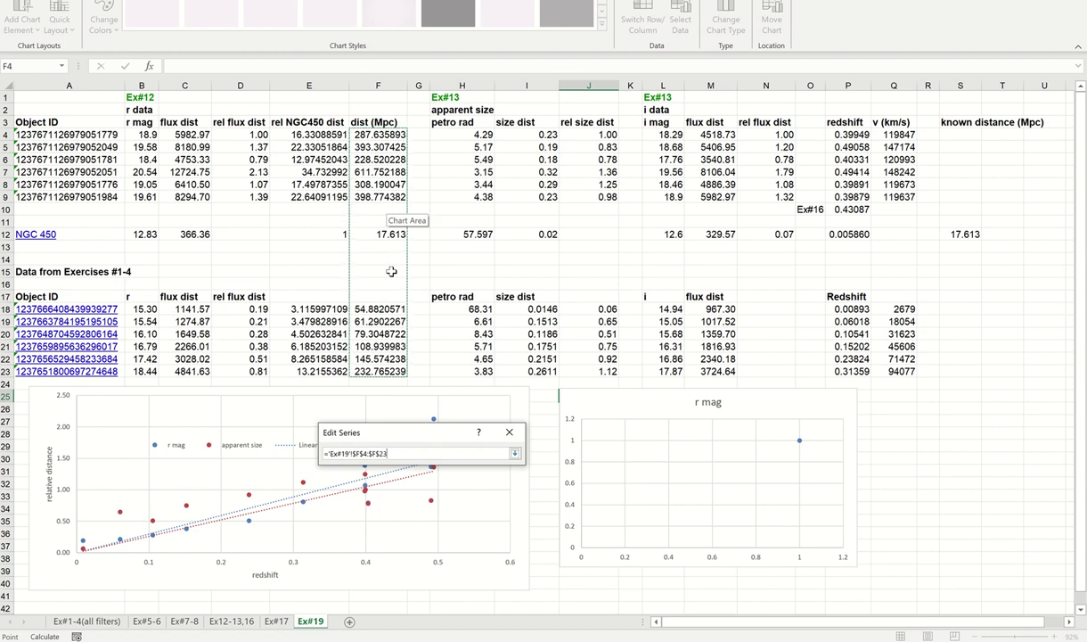
pyautogui.click(514, 454)
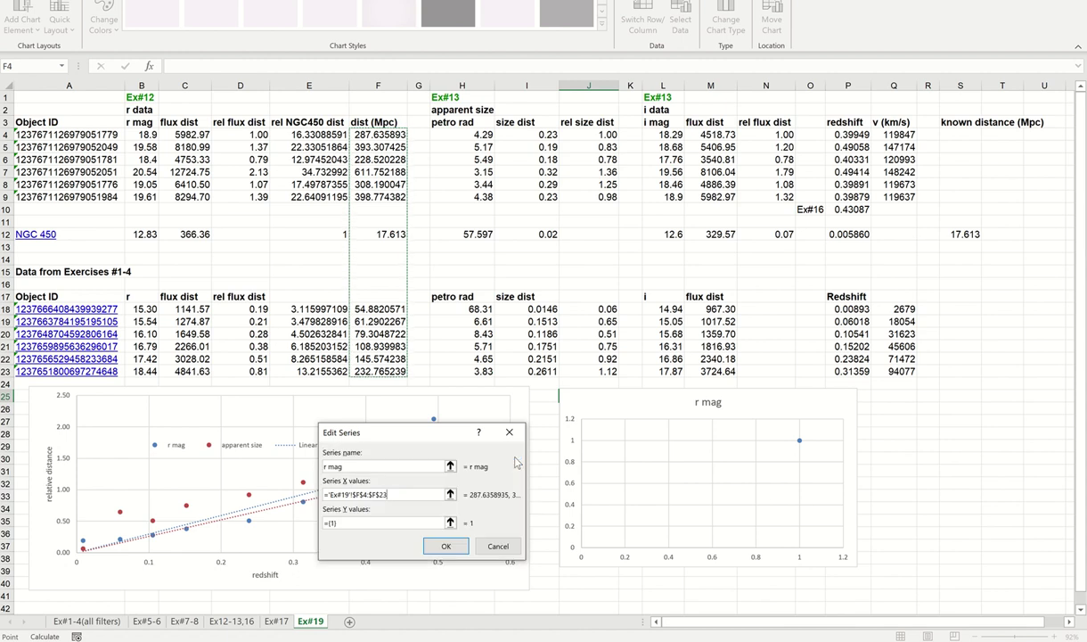
# Step: Set the r mag series' Y values to the velocities in Q4:Q23 and apply the chart data
pyautogui.click(451, 523)
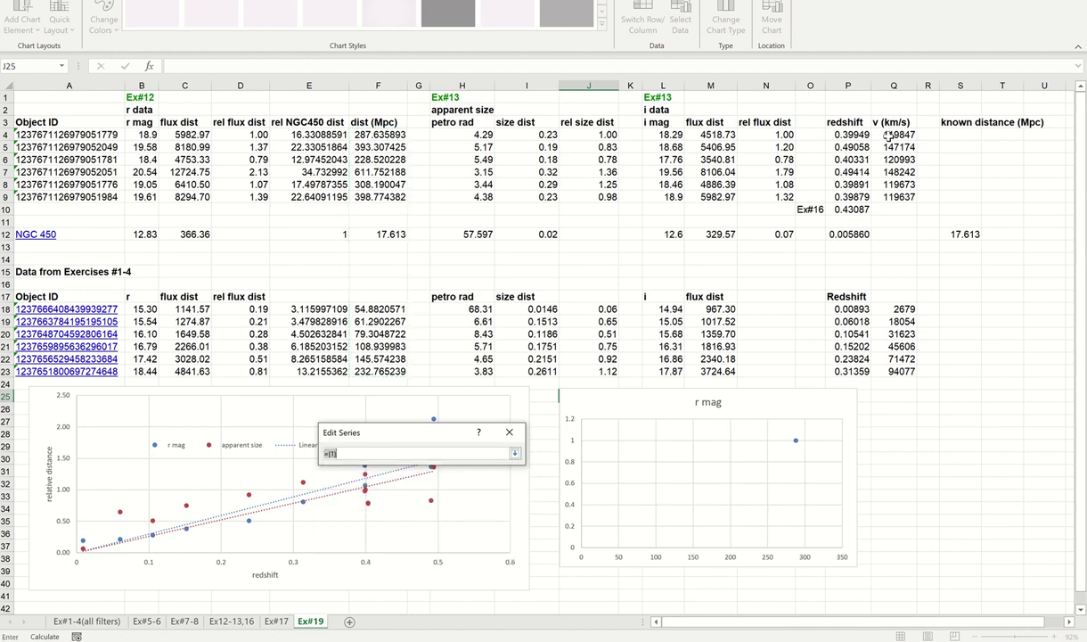
pyautogui.moveTo(888, 134); pyautogui.dragTo(892, 373)
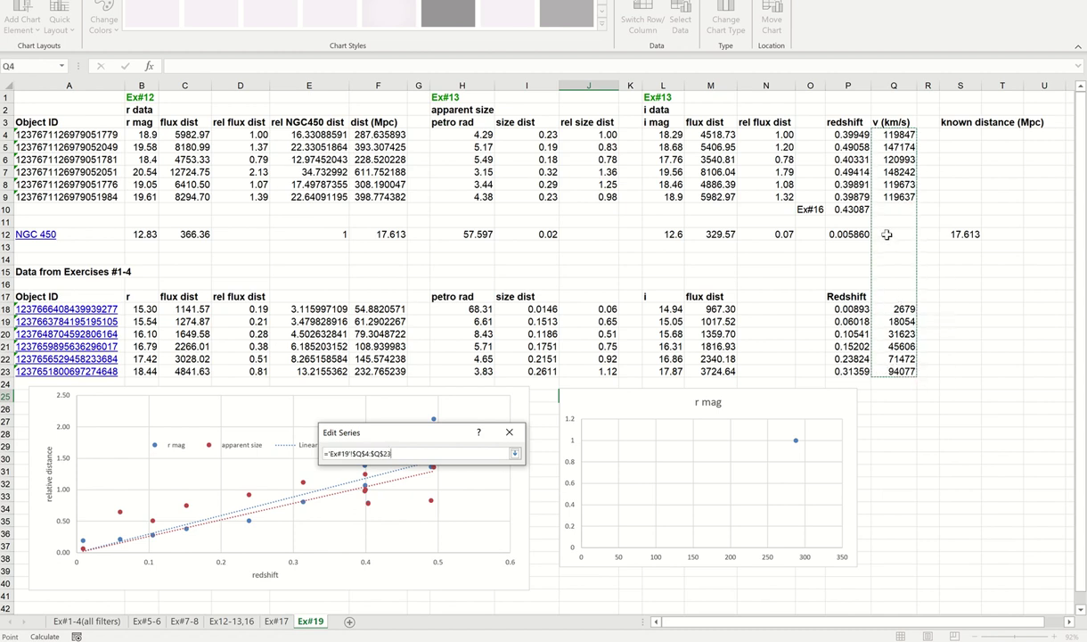
pyautogui.click(515, 453)
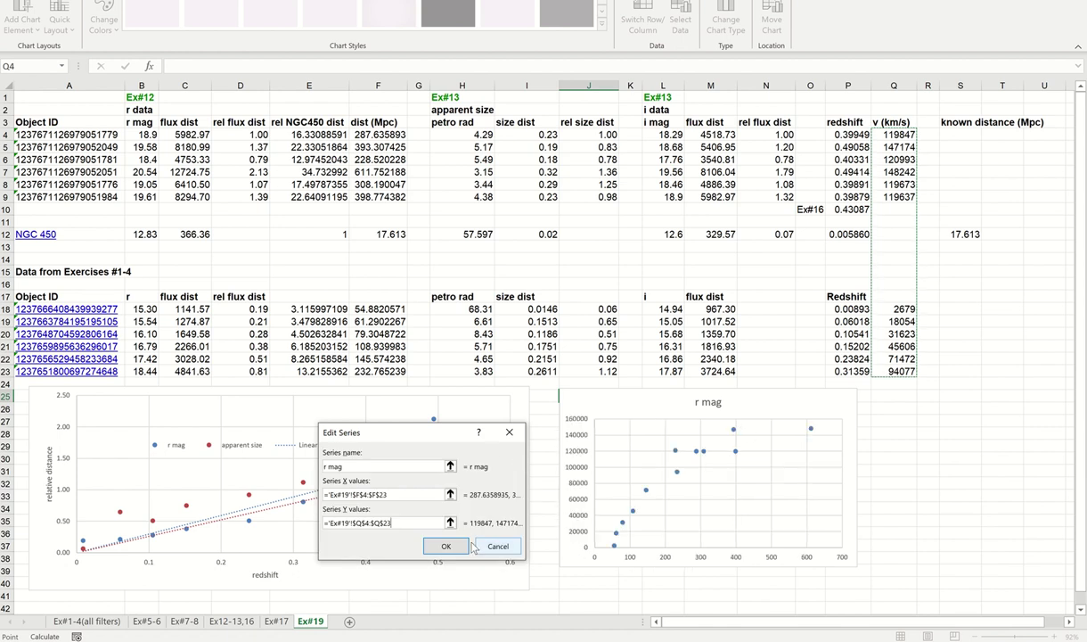
pyautogui.click(443, 546)
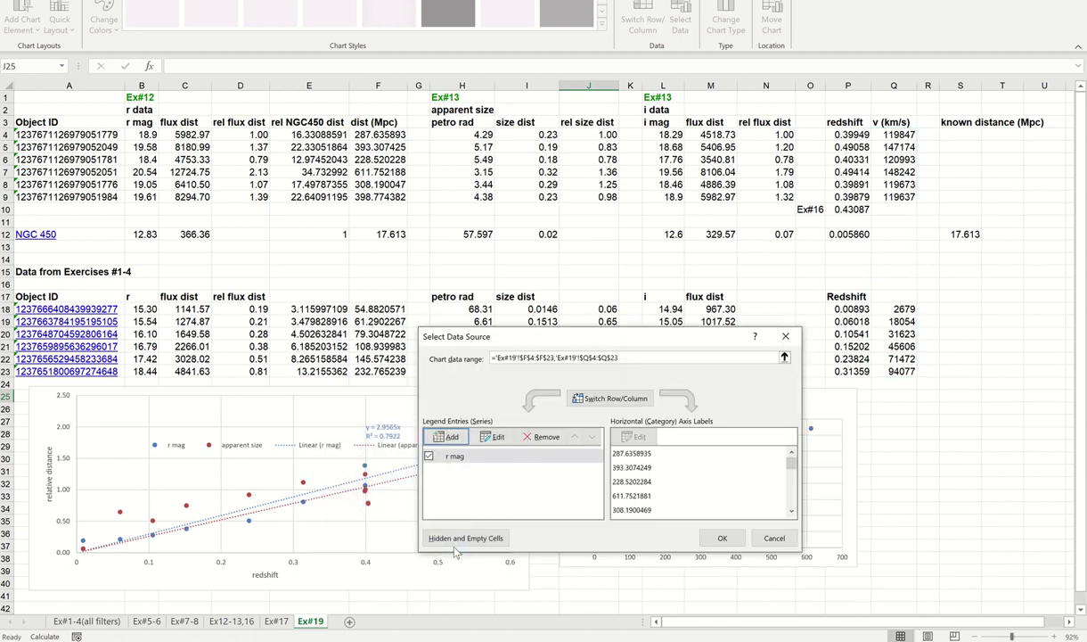
pyautogui.click(722, 537)
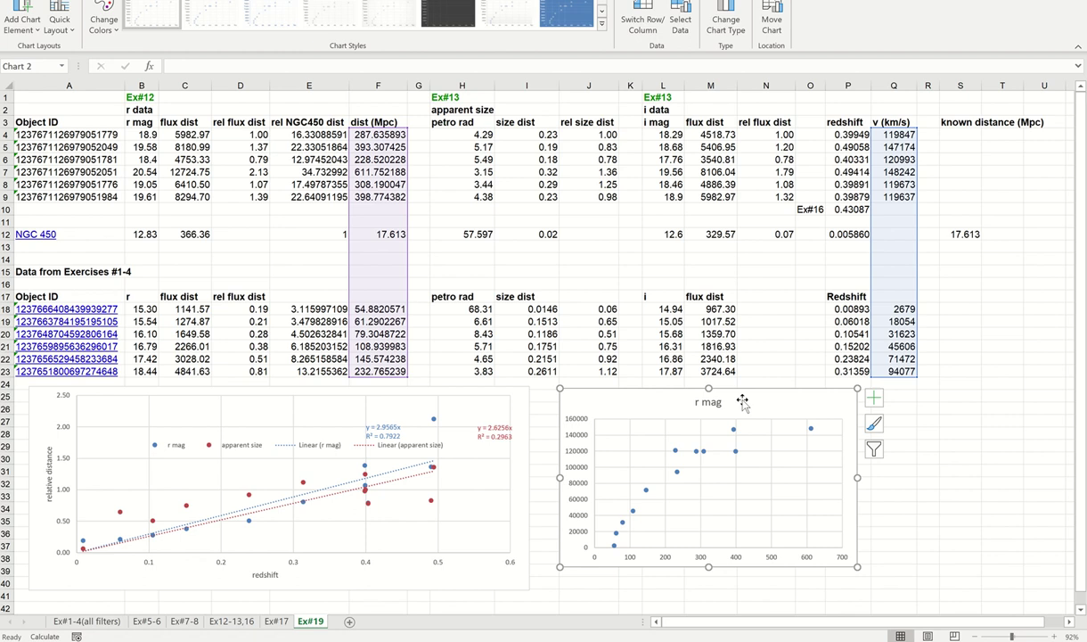
# Step: Calculate NGC 450's velocity in Q12 by copying the velocity formula from Q9
pyautogui.click(891, 236)
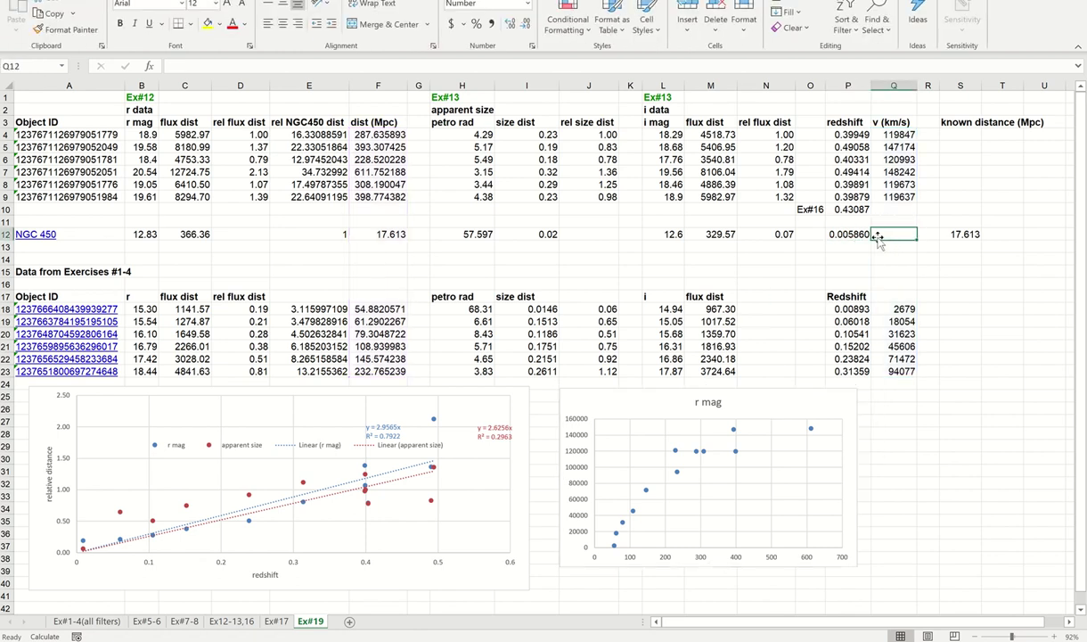
pyautogui.click(897, 196)
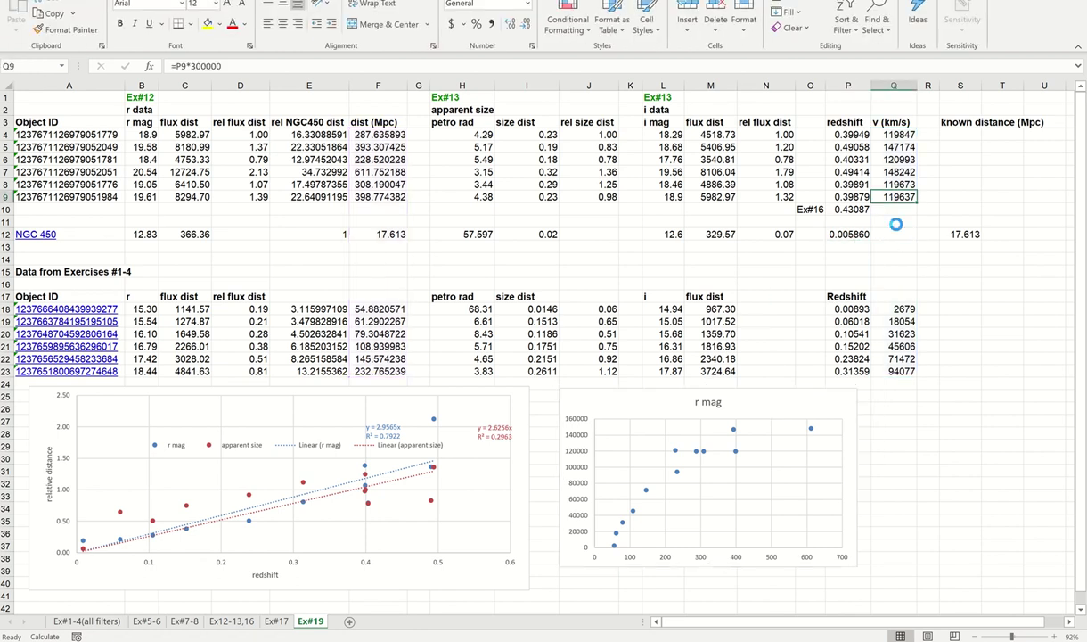
pyautogui.hotkey('ctrl', 'c')
pyautogui.click(895, 233)
pyautogui.hotkey('ctrl', 'v')
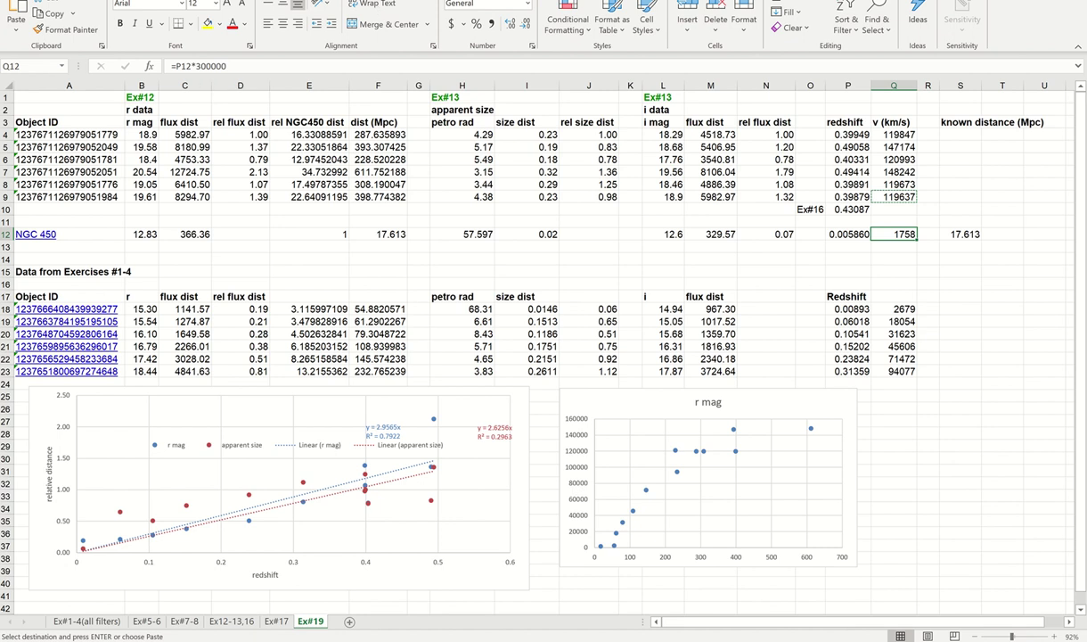
# Step: Enlarge the new scatter chart and add the horizontal axis title "v (km/s)"
pyautogui.click(570, 403)
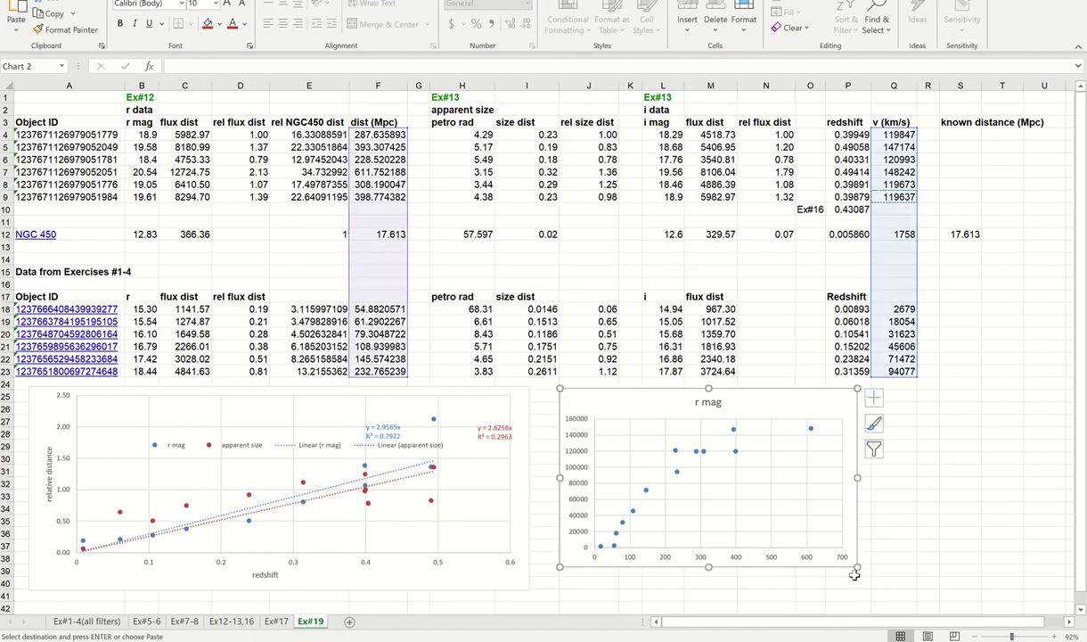
pyautogui.moveTo(904, 583); pyautogui.dragTo(921, 591)
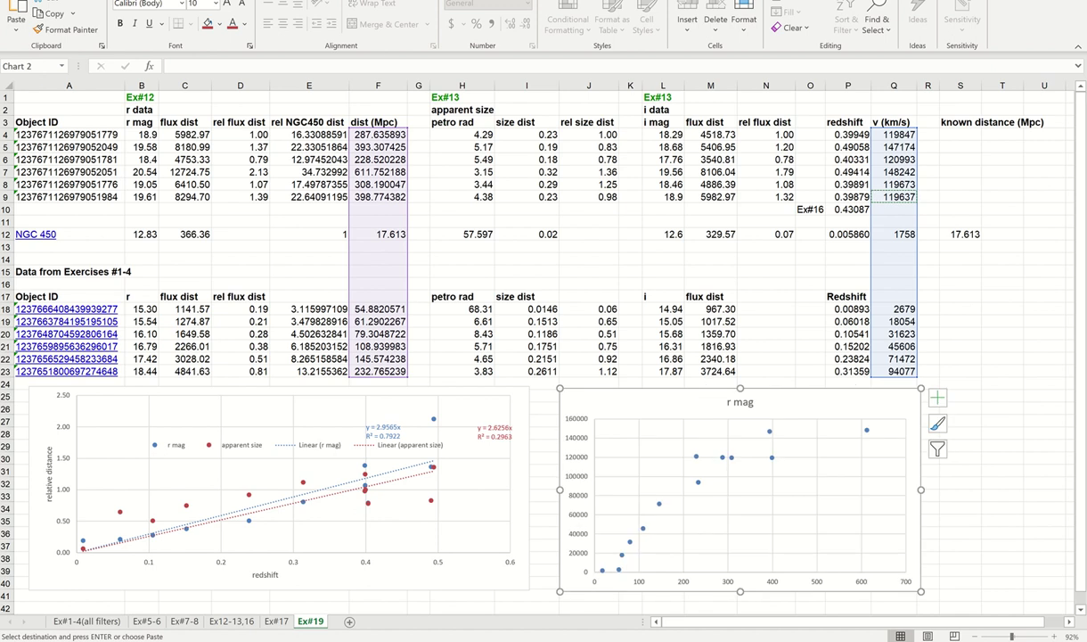
pyautogui.click(54, 1)
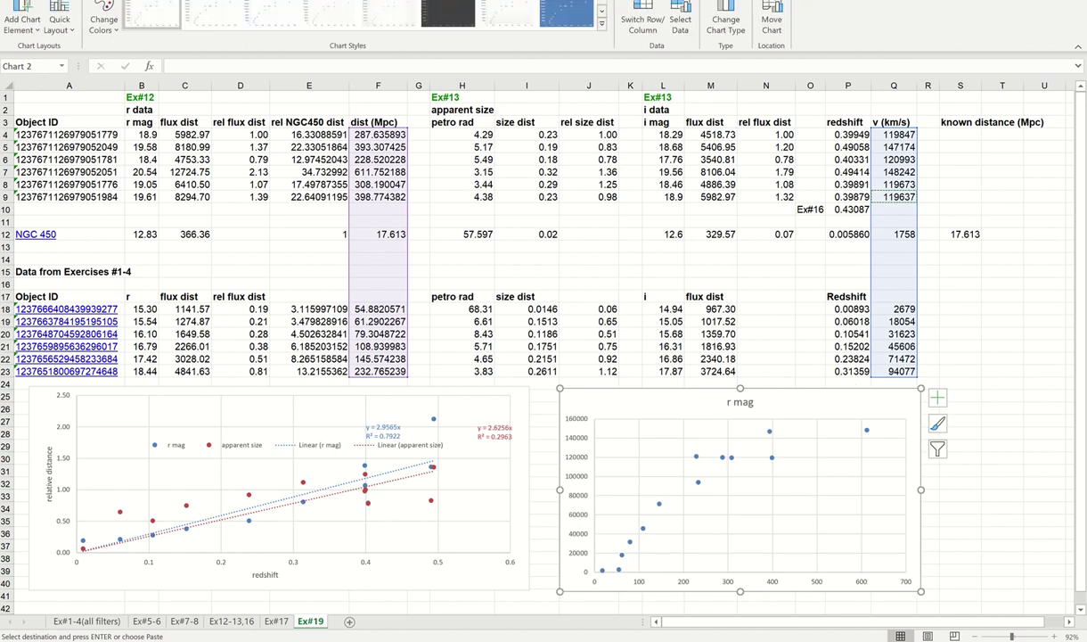
pyautogui.click(34, 32)
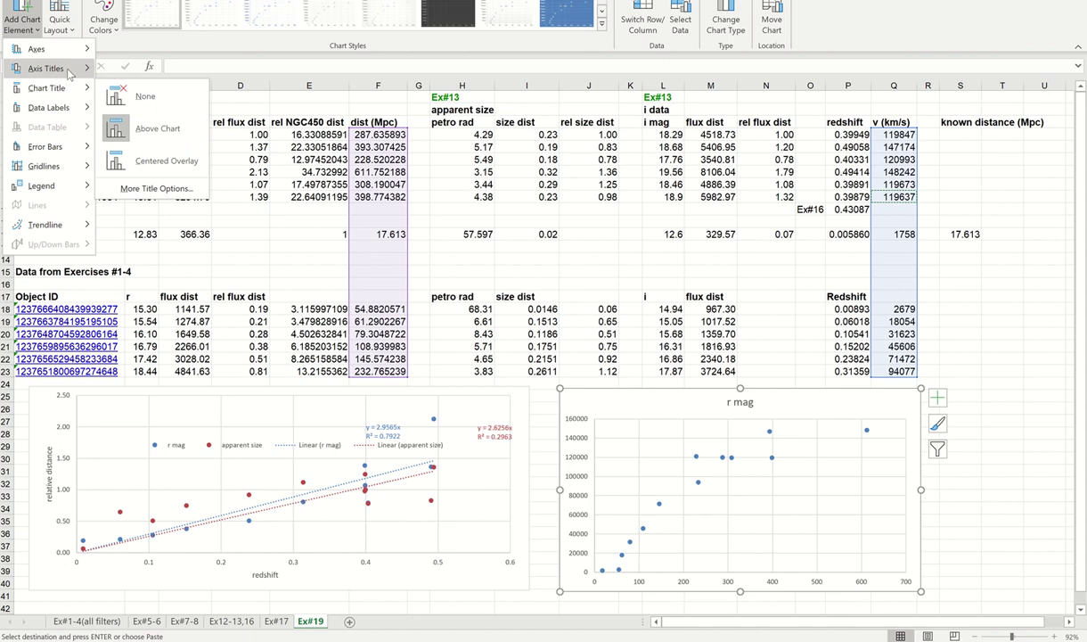
pyautogui.moveTo(69, 70)
pyautogui.click(113, 78)
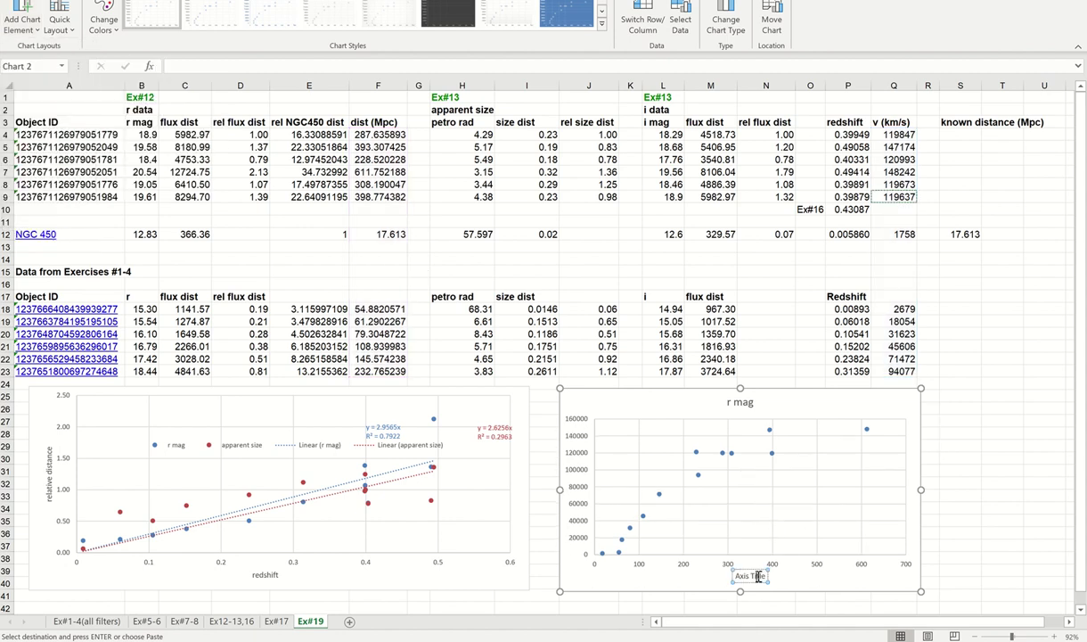
pyautogui.tripleClick(761, 576)
pyautogui.press('BackSpace')
pyautogui.write('v')
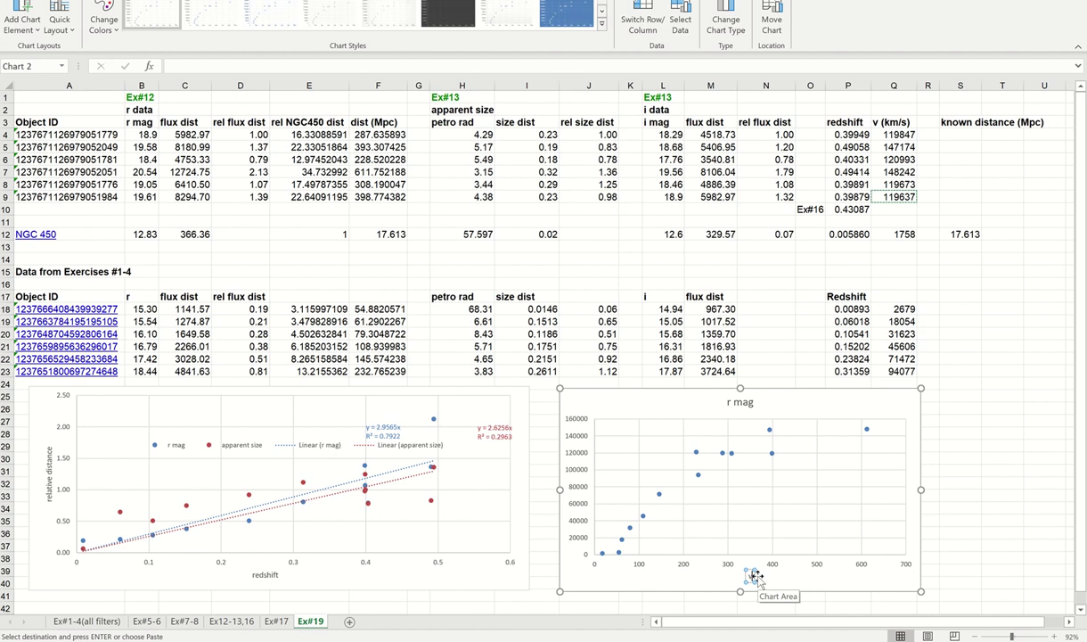
pyautogui.write(' (km/s)')
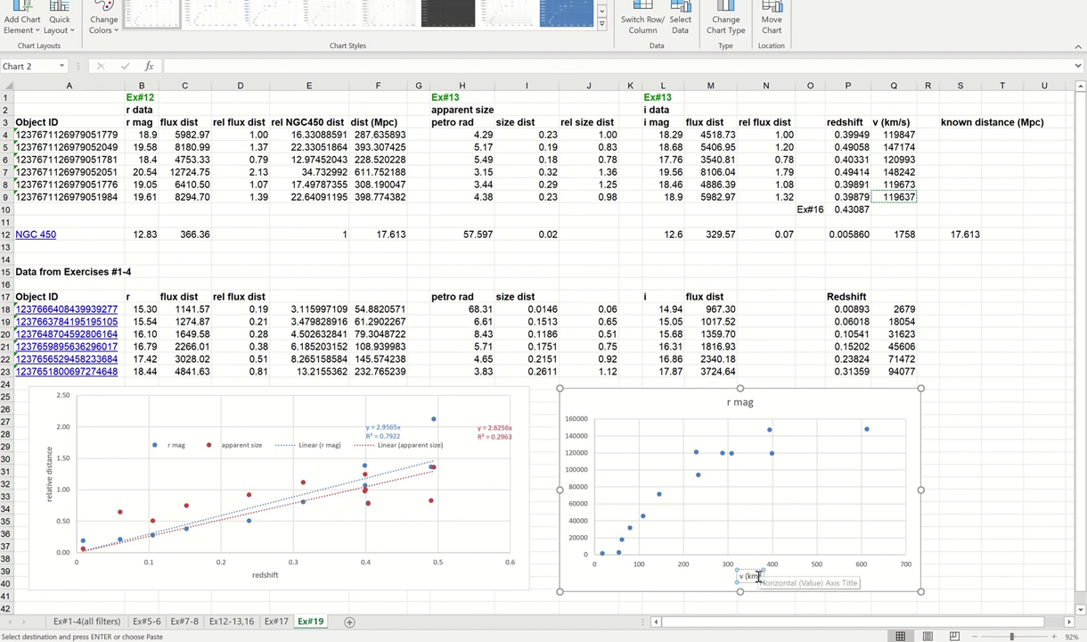
pyautogui.click(638, 545)
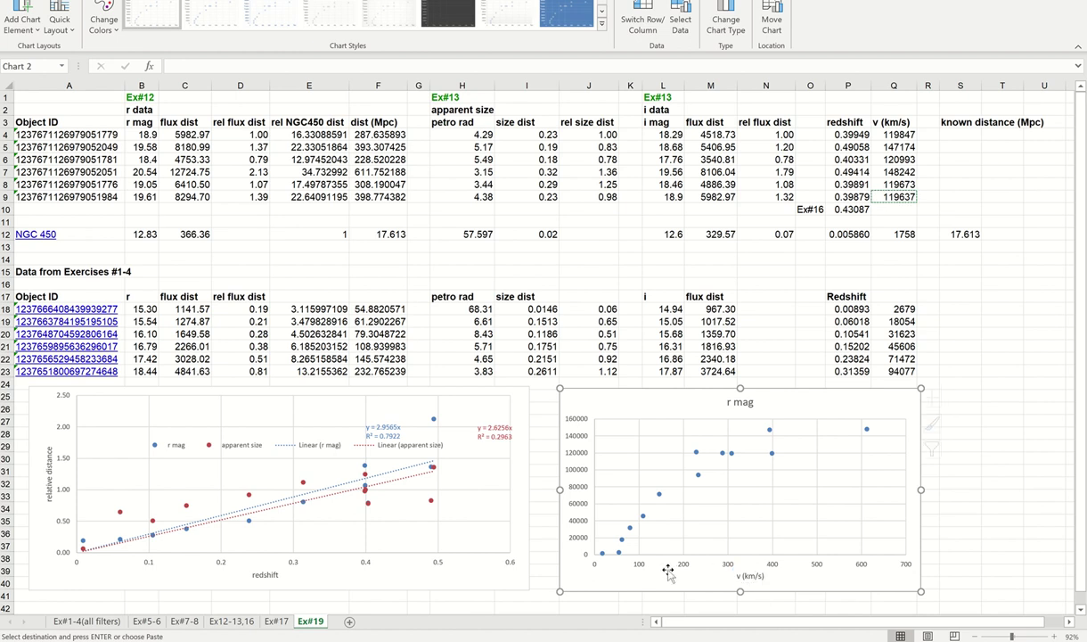
# Step: Add the vertical axis title "d (Mpc)" to the new scatter chart
pyautogui.click(22, 20)
pyautogui.moveTo(54, 69)
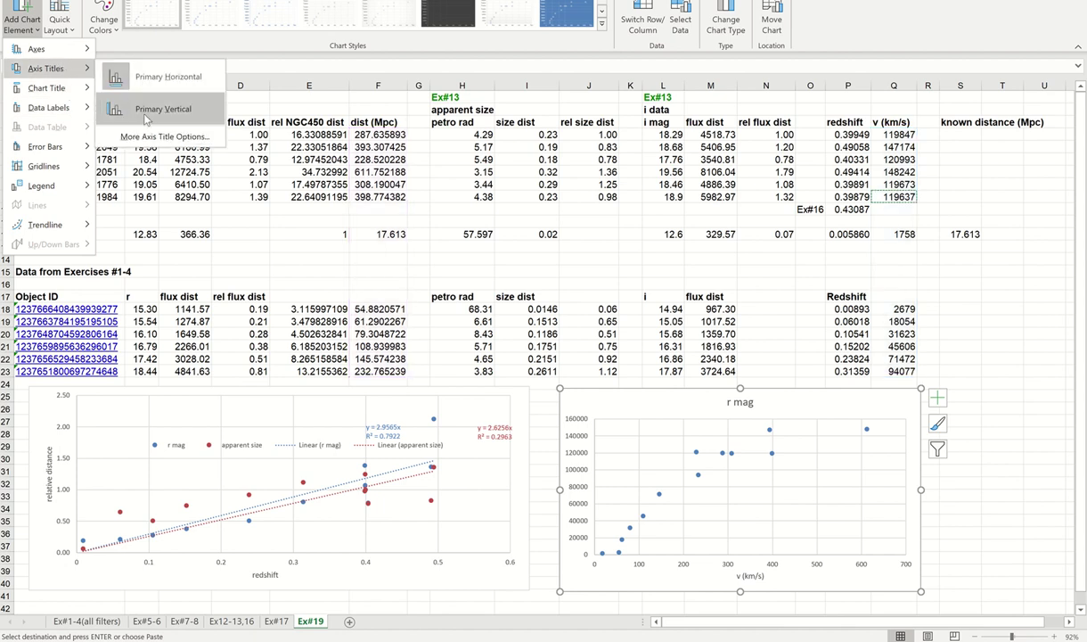
pyautogui.click(151, 107)
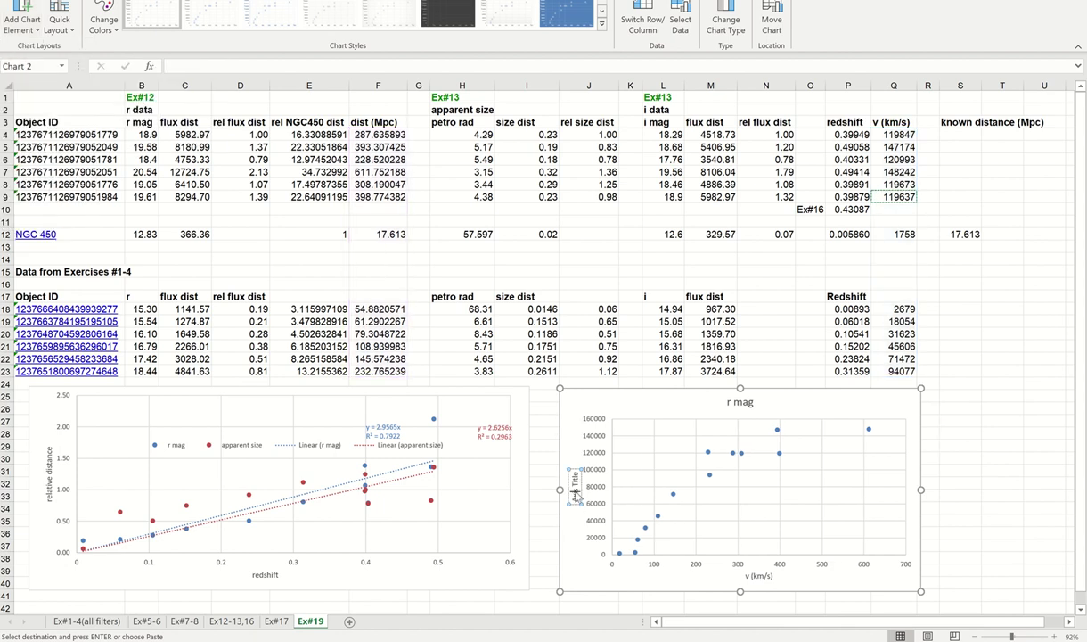
pyautogui.tripleClick(575, 488)
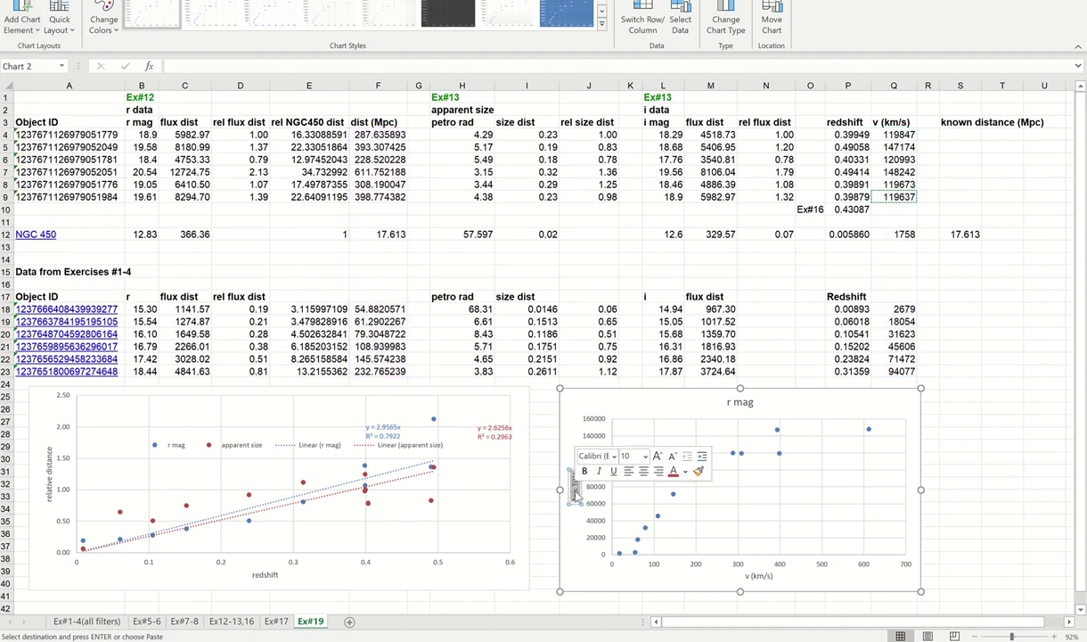
pyautogui.press('BackSpace')
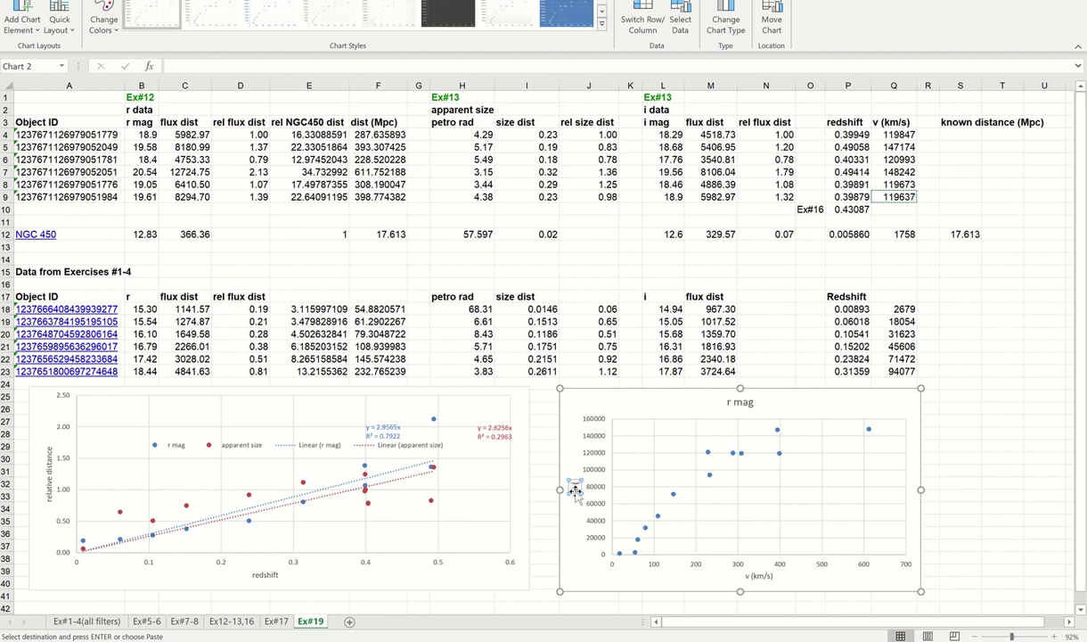
pyautogui.write('v (km/s)')
pyautogui.click(556, 533)
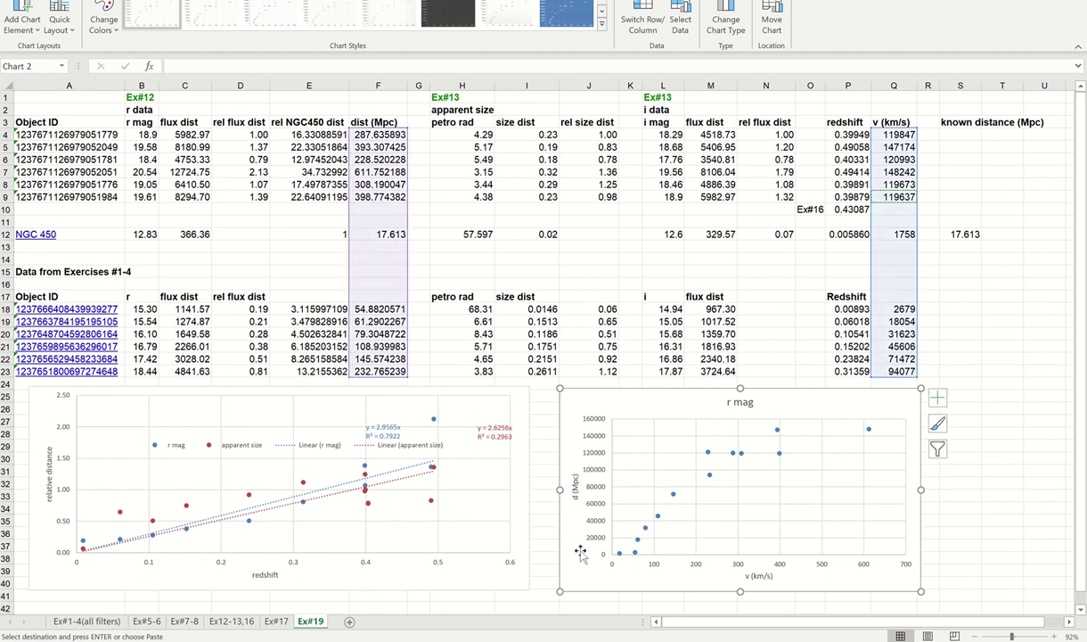
# Step: Delete the new chart's "r mag" title and add a linear trendline to its data
pyautogui.click(725, 403)
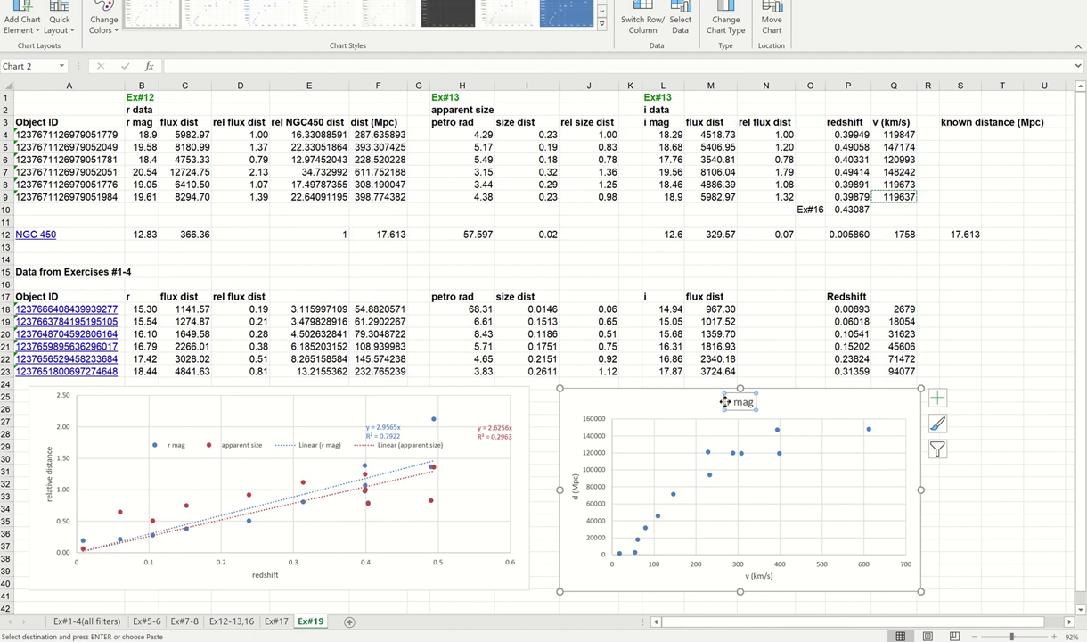
pyautogui.press('Delete')
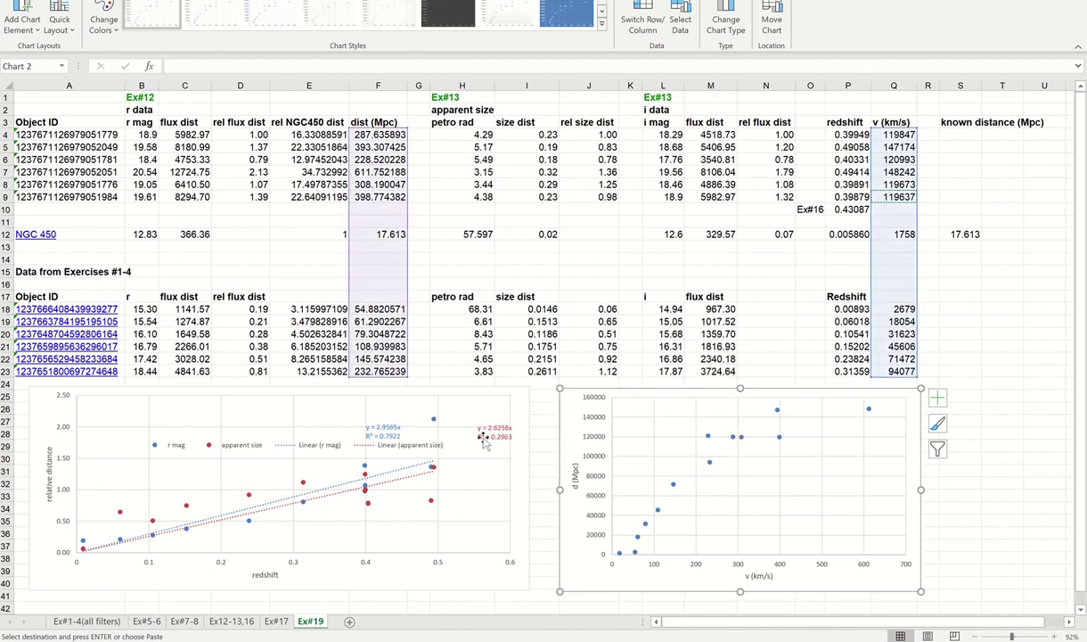
pyautogui.click(22, 19)
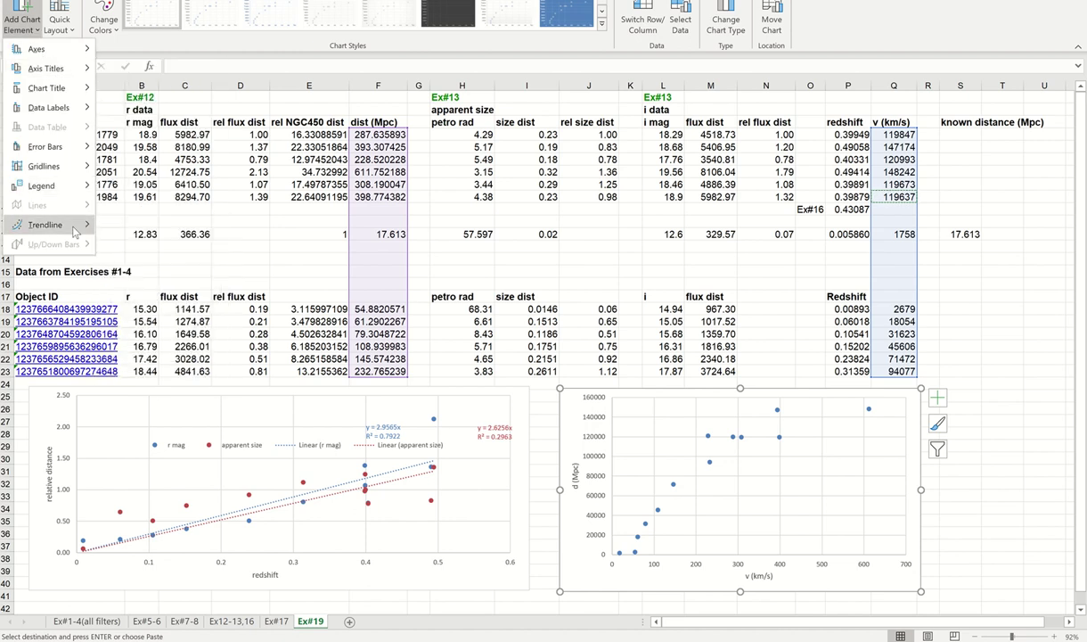
pyautogui.moveTo(73, 223)
pyautogui.click(141, 266)
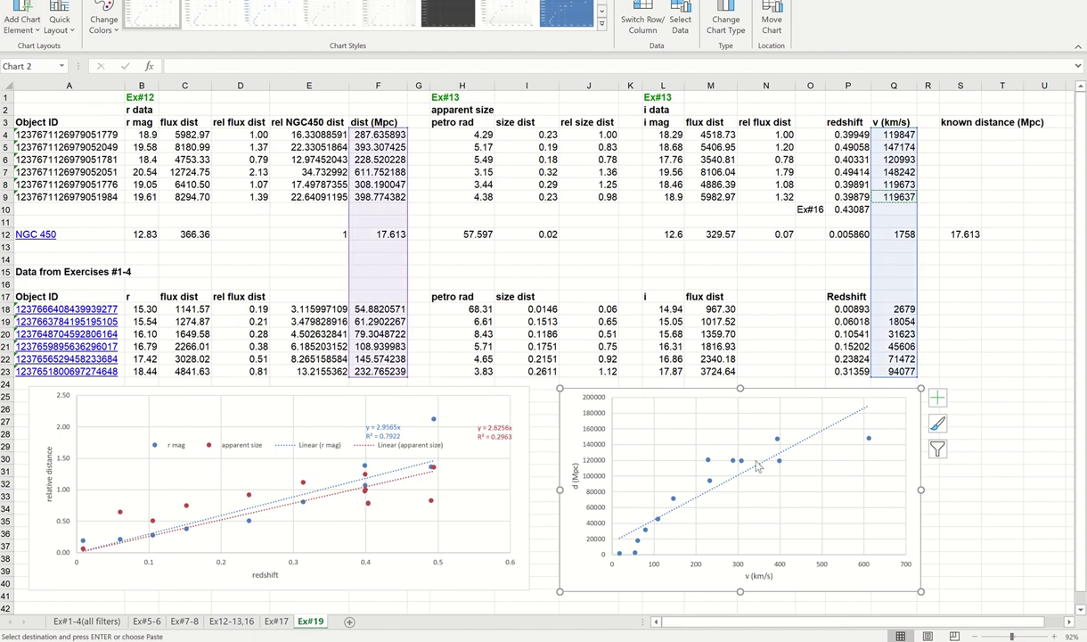
# Step: Set the new chart's linear trendline intercept to 0.0 and display its equation and R-squared value on the chart
pyautogui.click(820, 435)
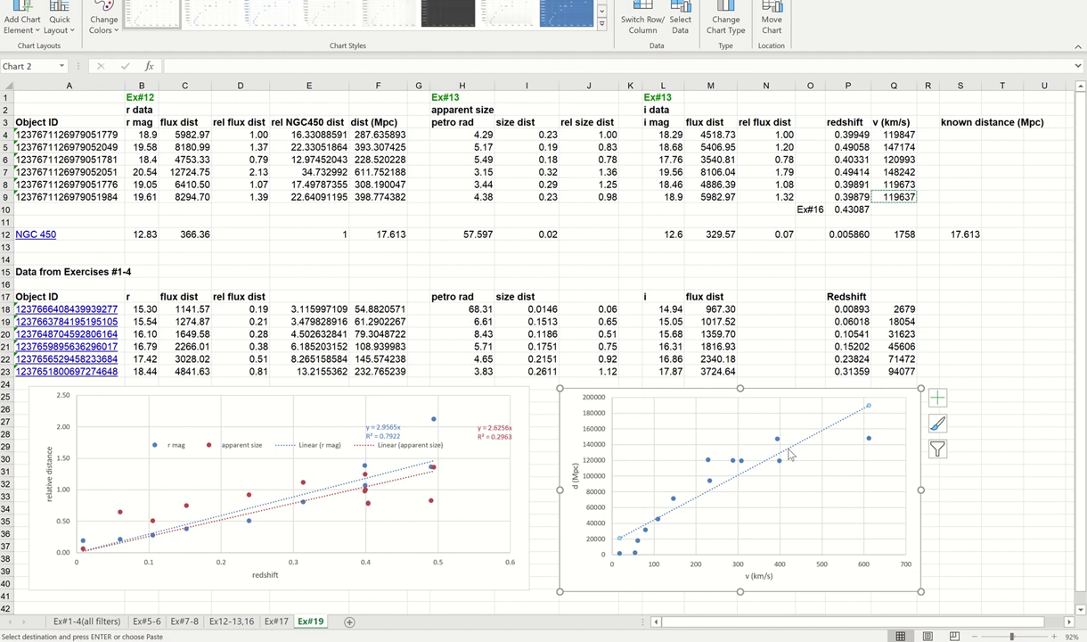
pyautogui.rightClick(788, 454)
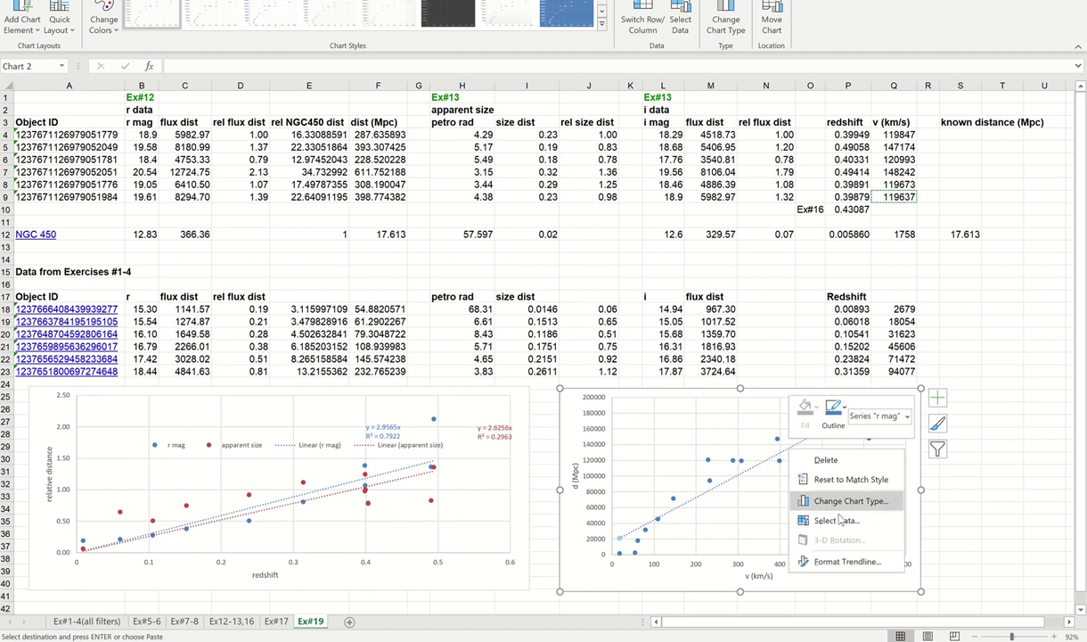
pyautogui.click(802, 534)
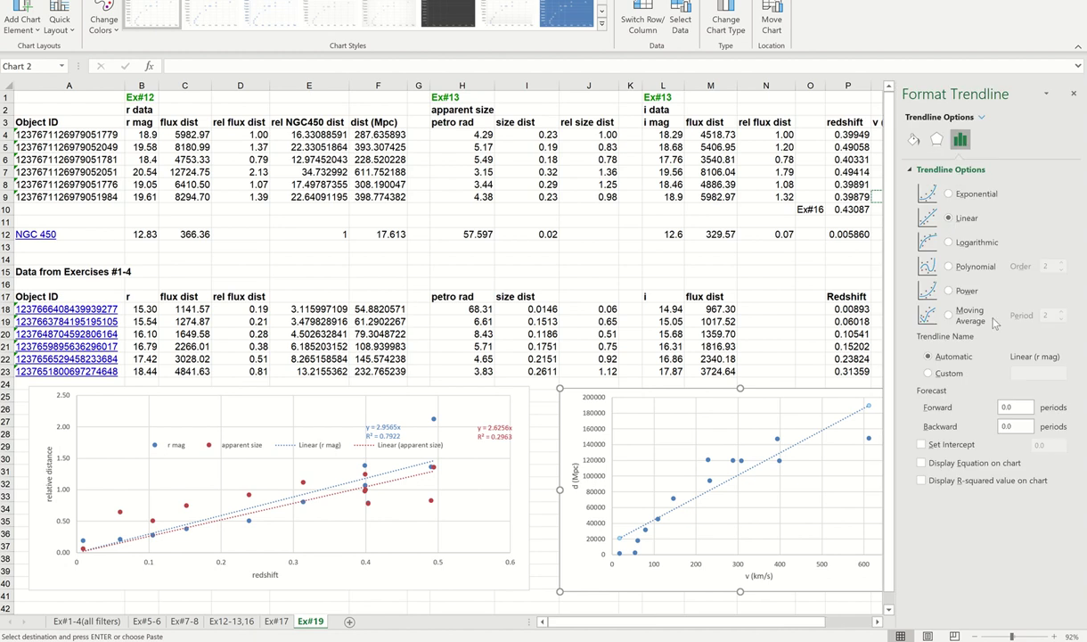
pyautogui.click(951, 445)
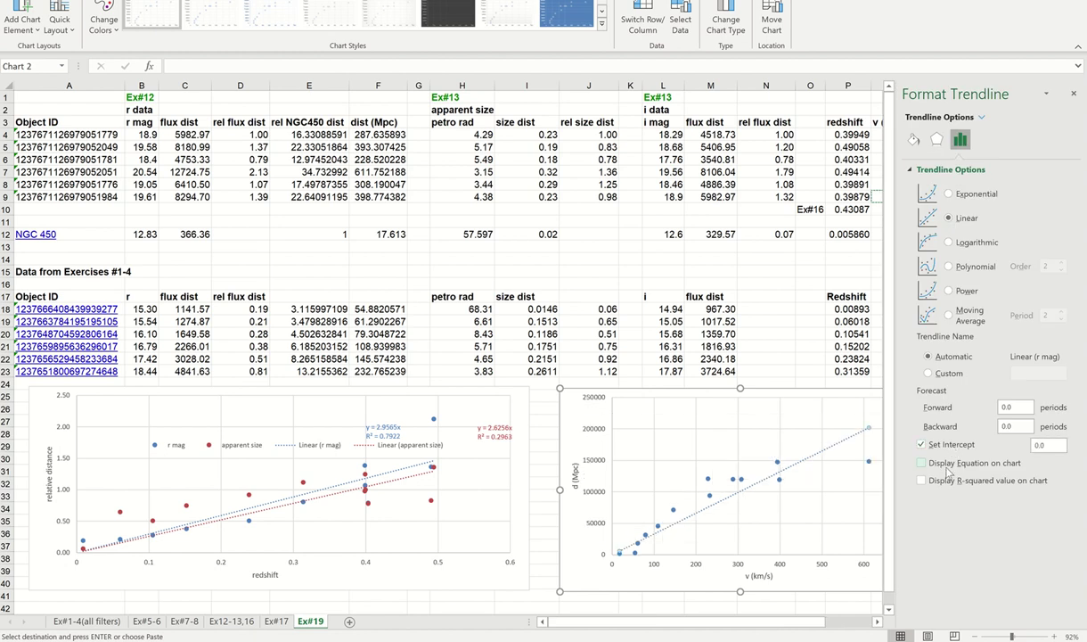
pyautogui.click(949, 462)
pyautogui.click(952, 488)
# Step: Move the trendline's equation and R-squared label into the clear area above the trendline, near the 200000 gridline
pyautogui.moveTo(825, 430); pyautogui.dragTo(784, 409)
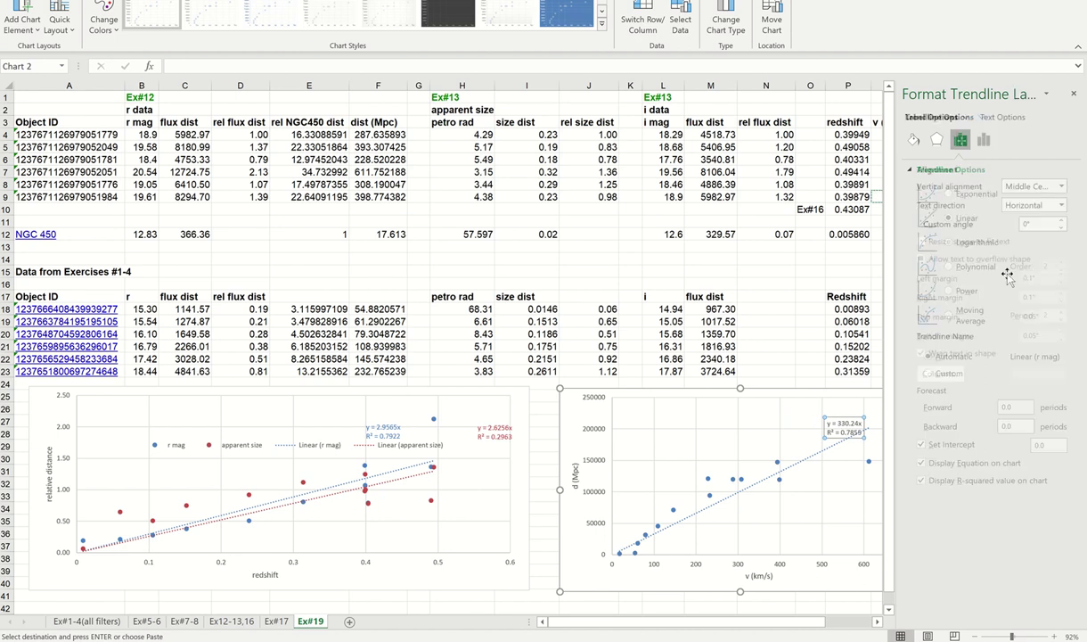
pyautogui.click(1074, 95)
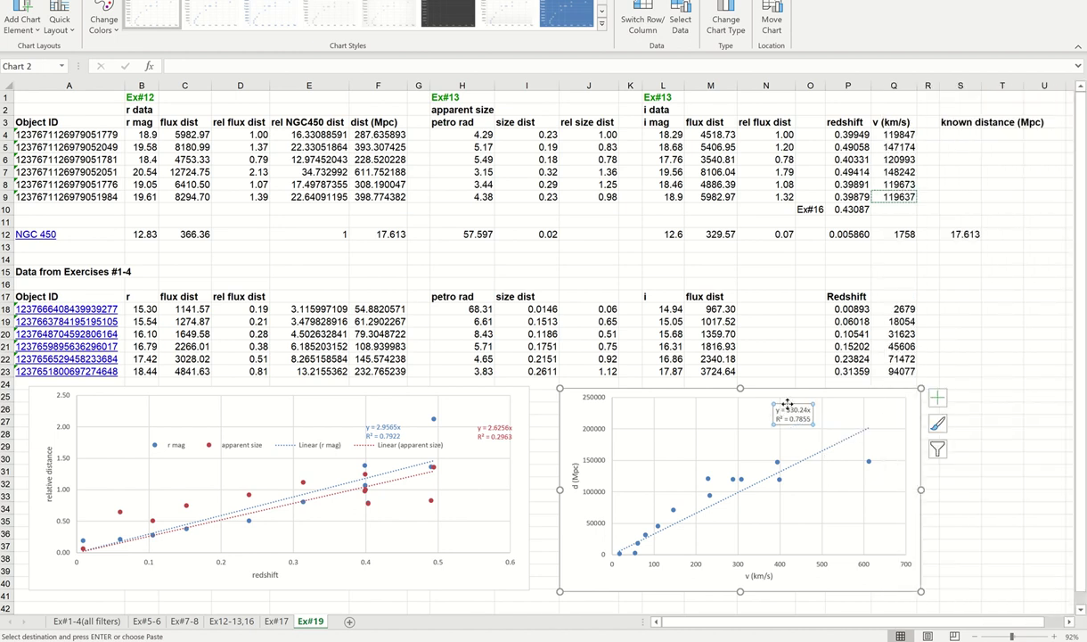
pyautogui.moveTo(786, 404); pyautogui.dragTo(785, 412)
pyautogui.click(731, 430)
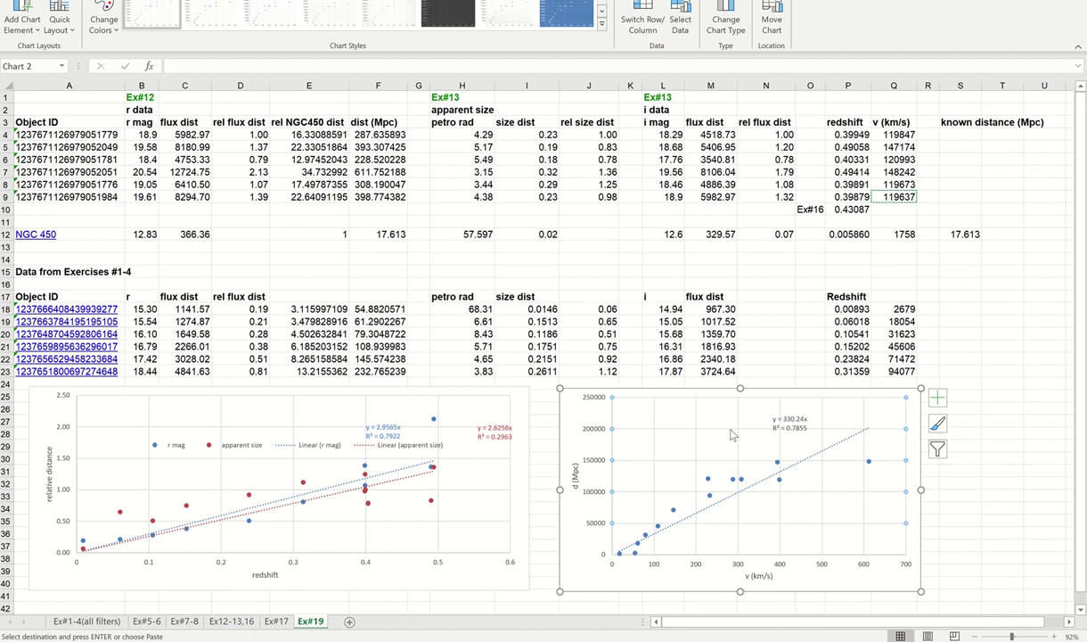
pyautogui.click(881, 582)
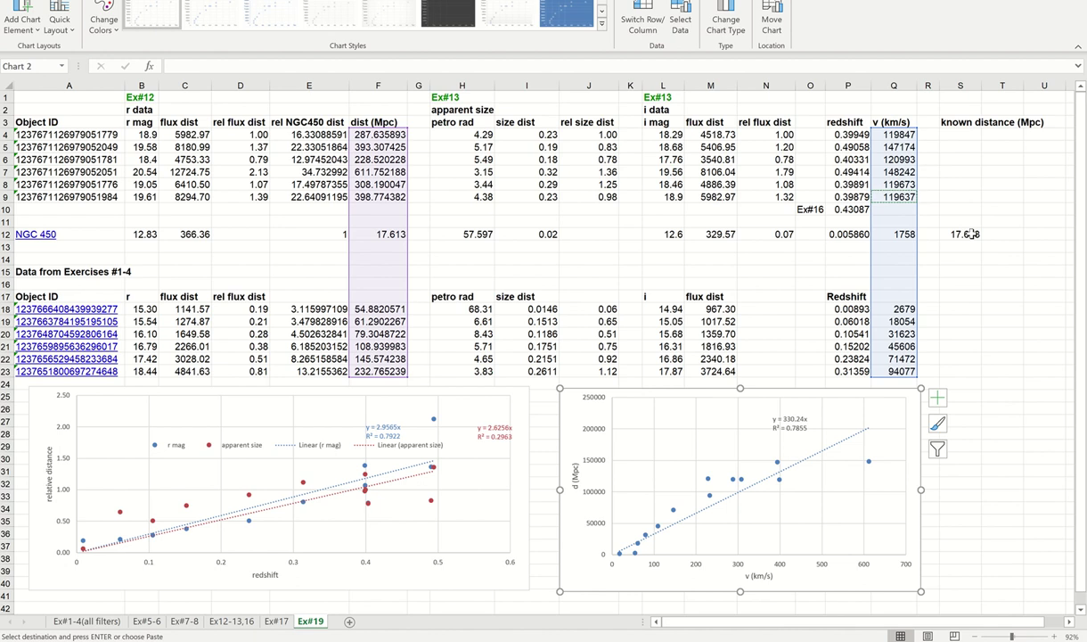
pyautogui.click(452, 599)
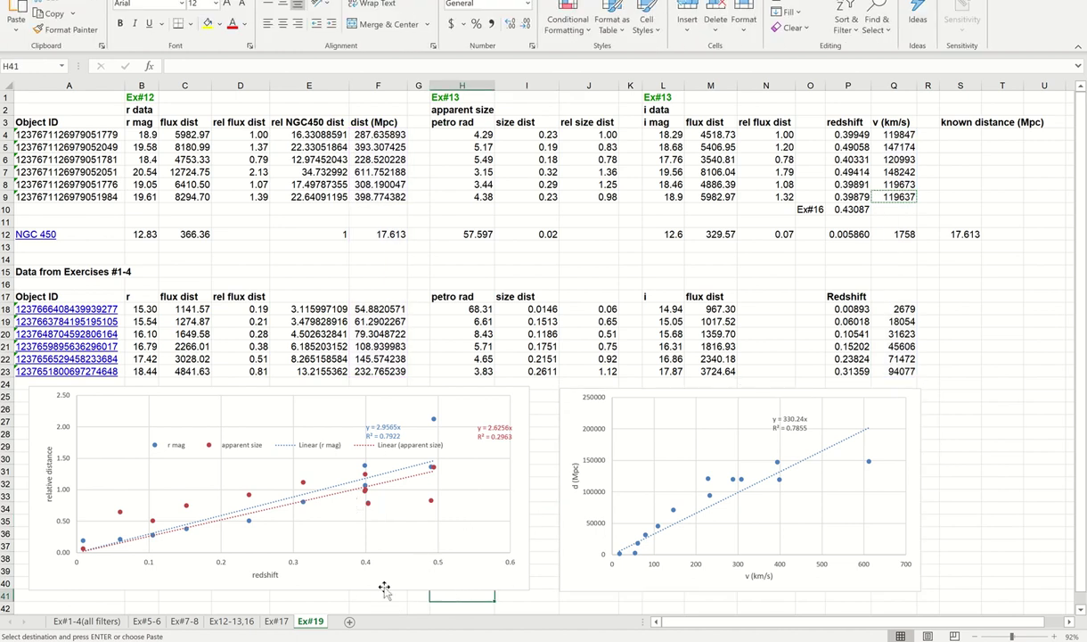
pyautogui.click(578, 543)
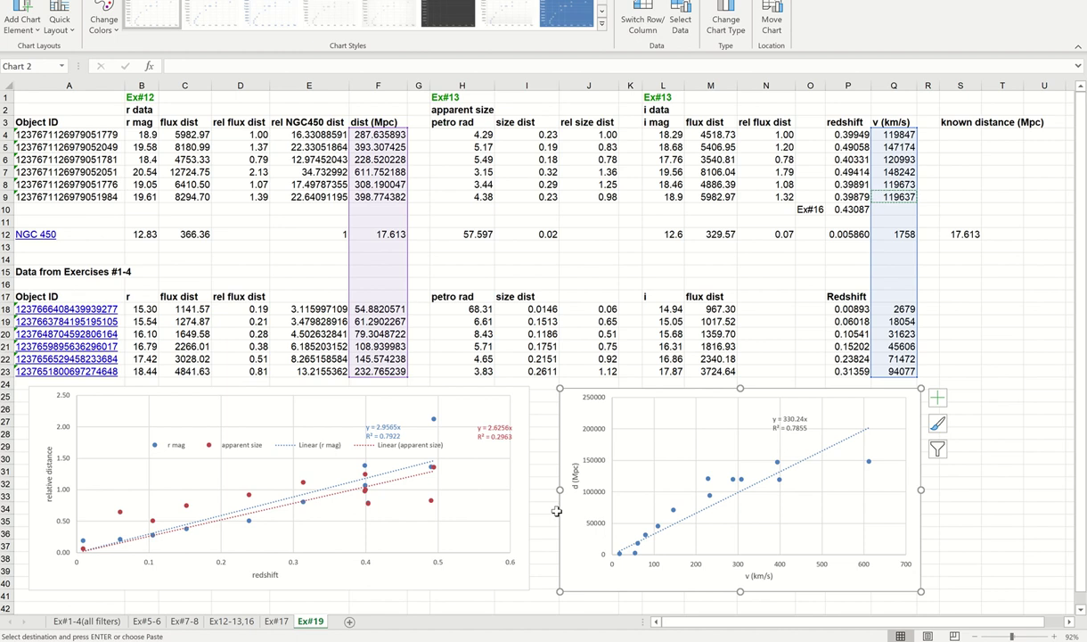
pyautogui.click(538, 467)
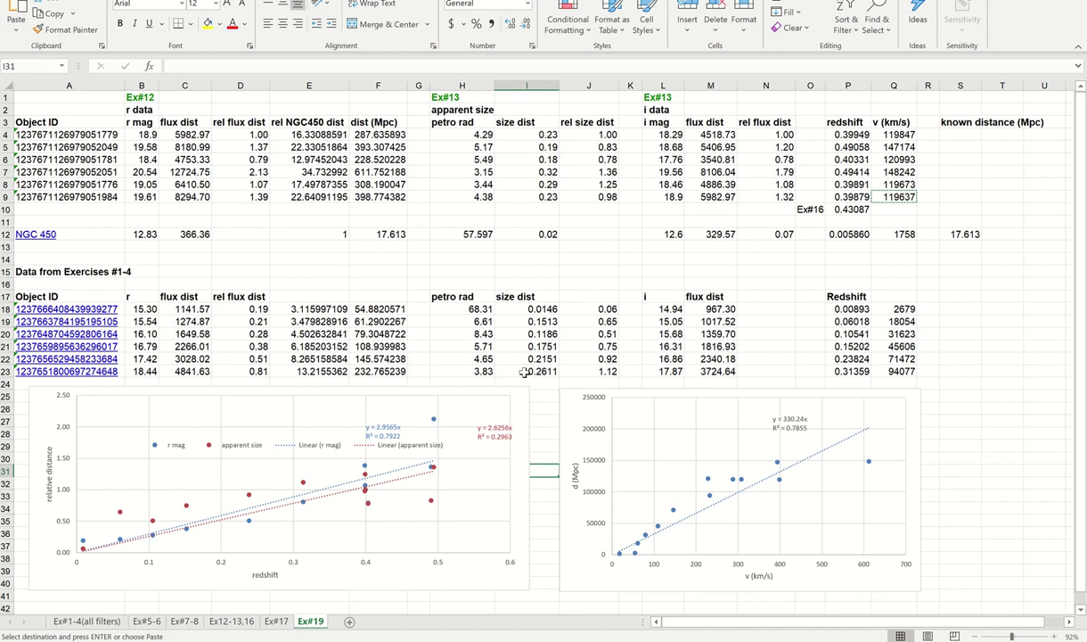
pyautogui.click(535, 408)
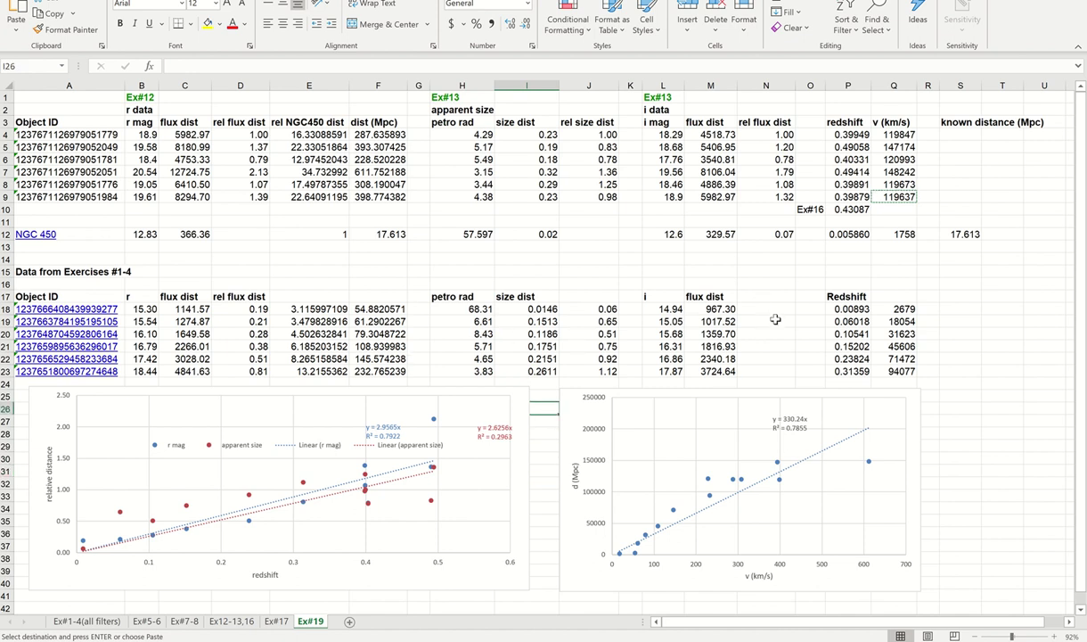
# Step: Shift the trendline's equation and R-squared label slightly further left within the velocity chart
pyautogui.click(779, 419)
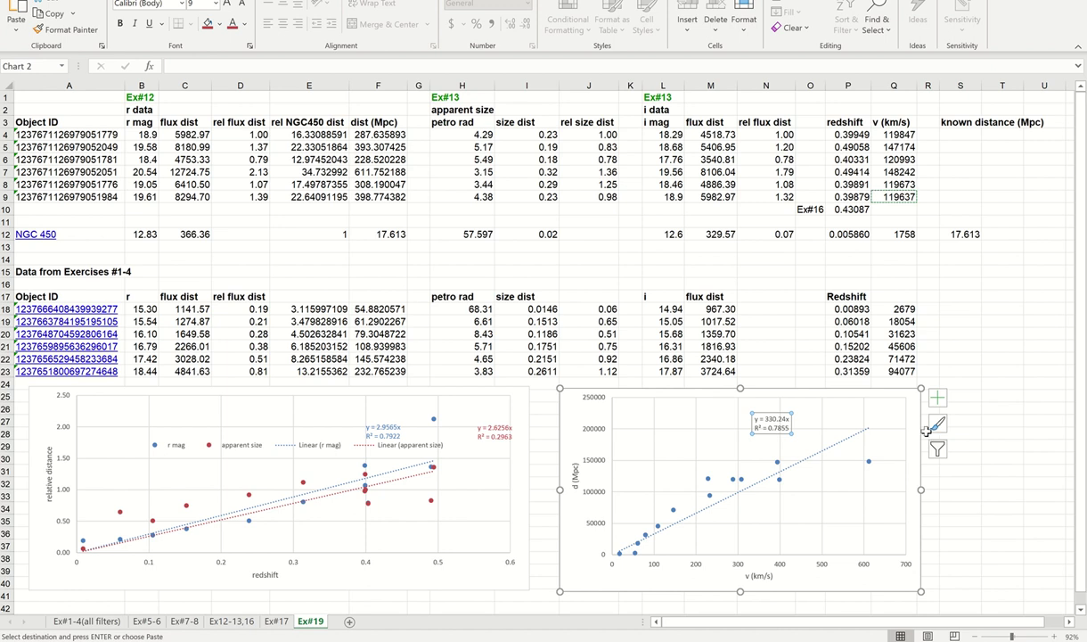
pyautogui.click(942, 517)
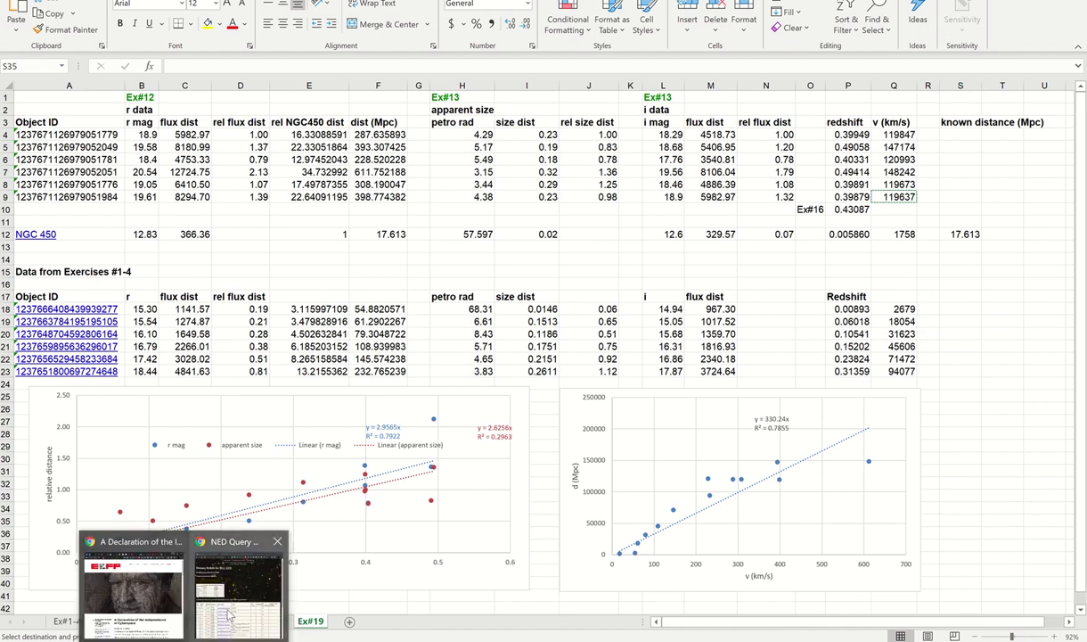
# Step: Switch to the SDSS Voyages page in the browser and review the Research Challenge, its SQL Search query, Question 7 and Exercises 18 and 19
pyautogui.click(227, 559)
pyautogui.hotkey('alt', 'Tab')
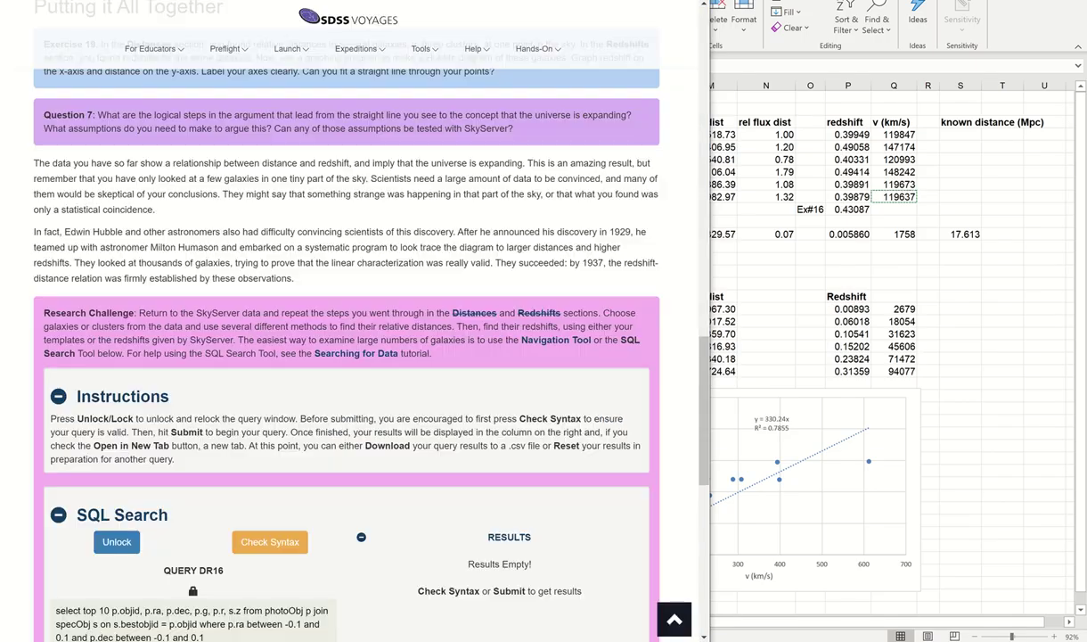
pyautogui.scroll(-3, 538, 529)
pyautogui.scroll(1, 535, 518)
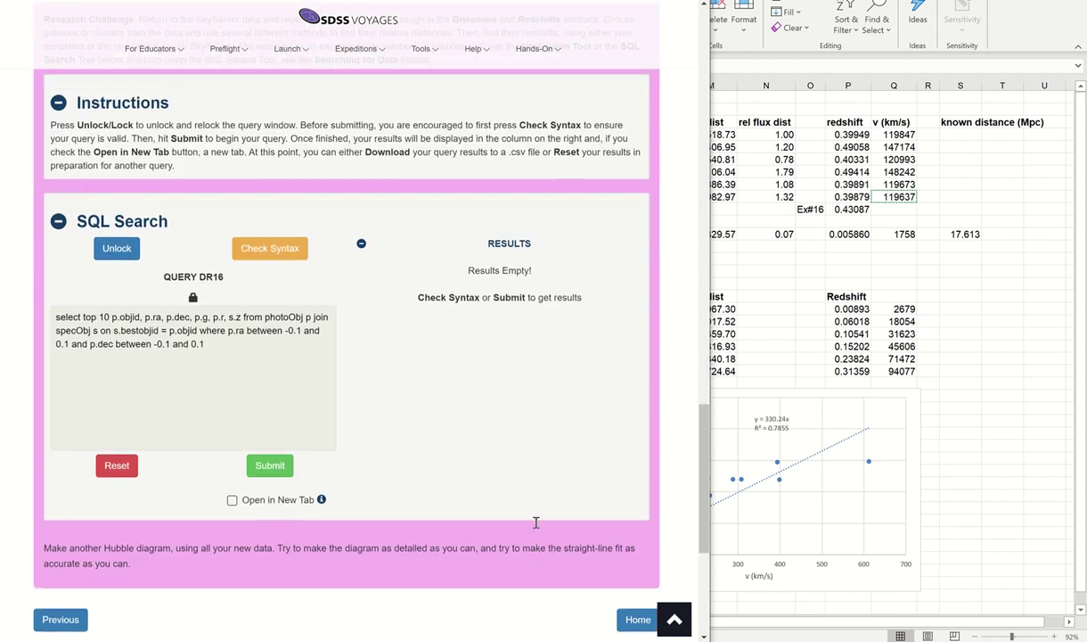
pyautogui.click(277, 415)
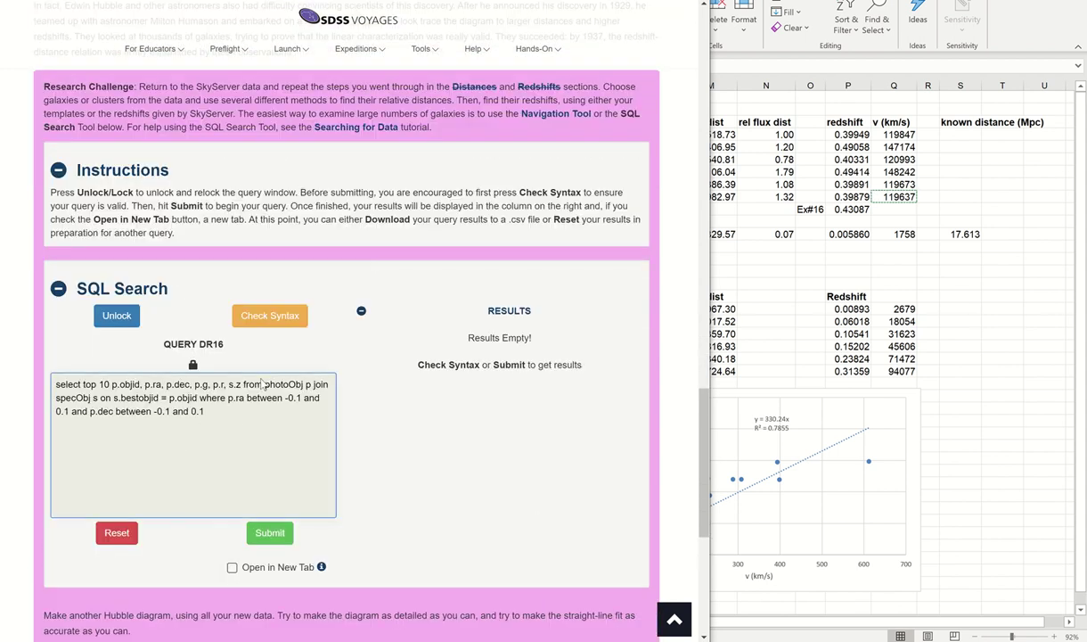
pyautogui.click(312, 284)
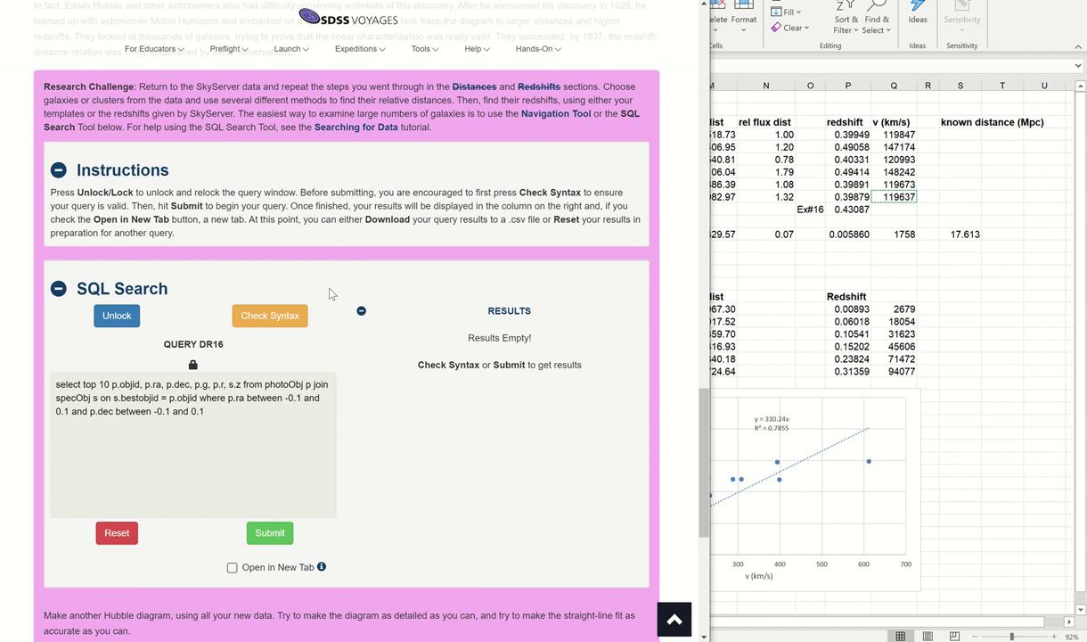
pyautogui.scroll(-1, 329, 294)
pyautogui.scroll(3, 330, 294)
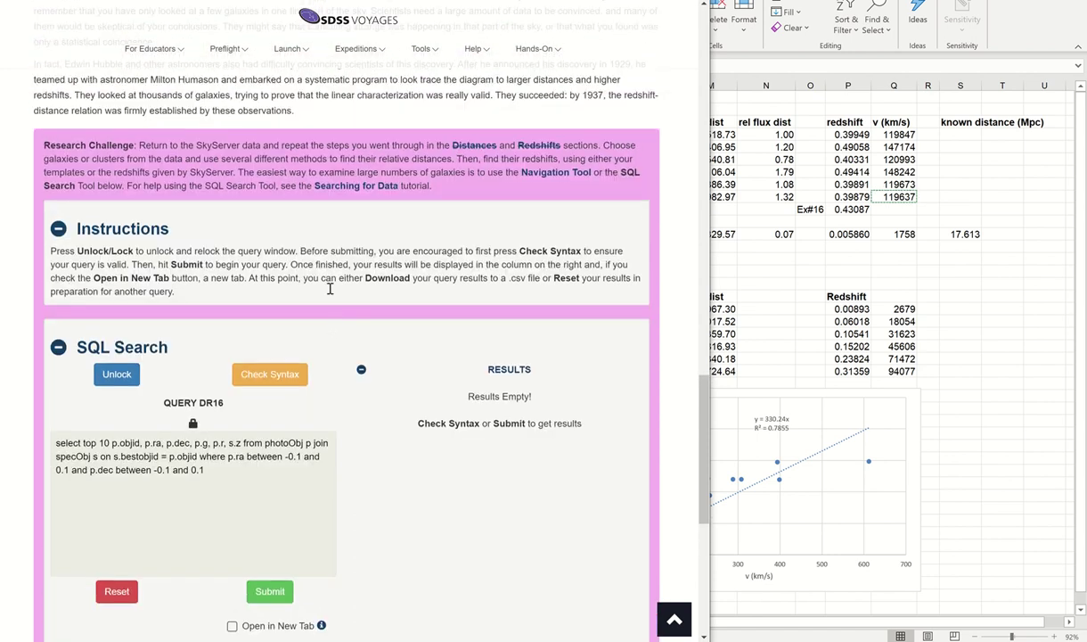
pyautogui.scroll(-1, 330, 290)
pyautogui.scroll(1, 330, 288)
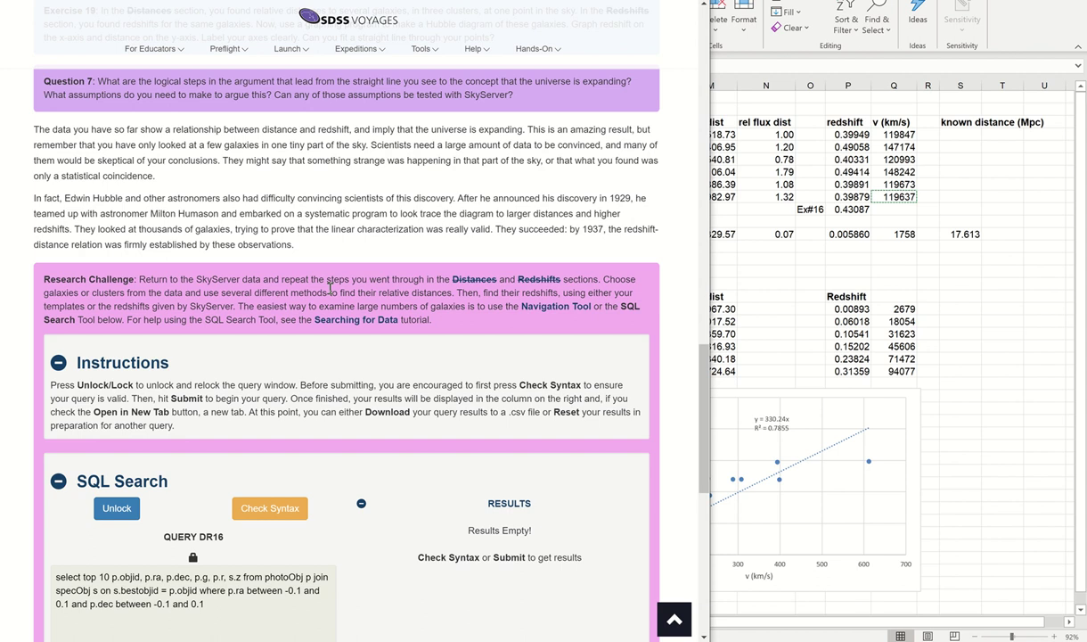
pyautogui.scroll(1, 399, 203)
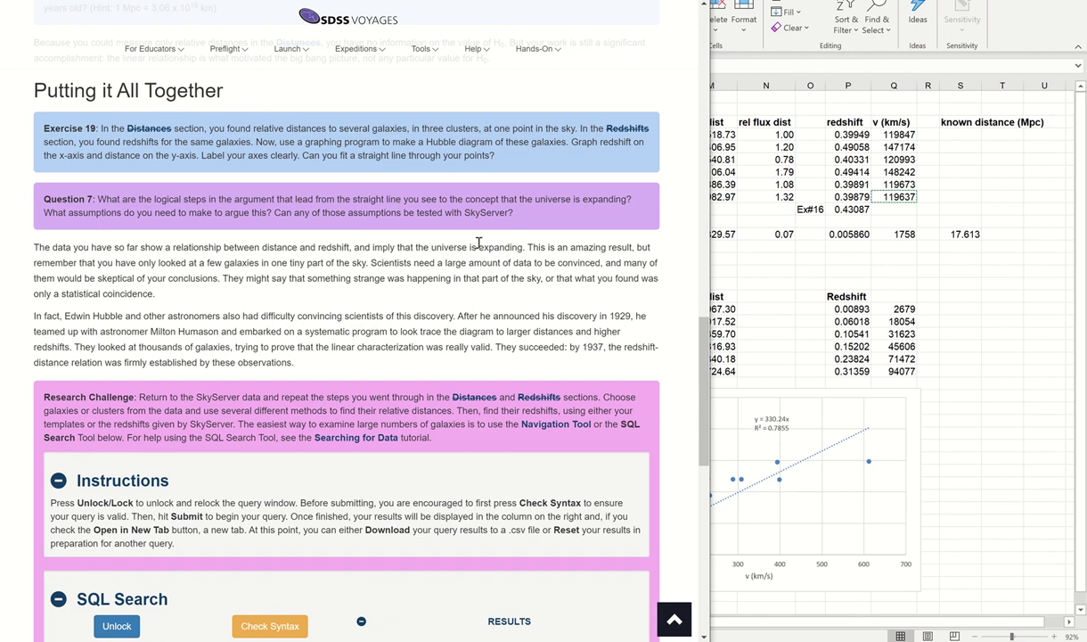
pyautogui.scroll(2, 454, 223)
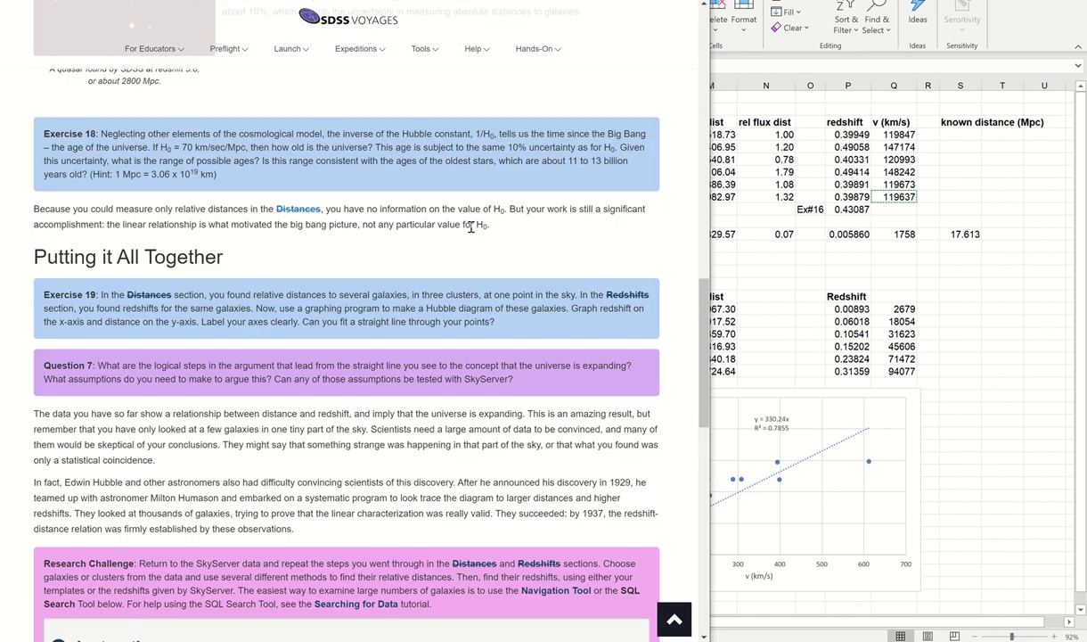
# Step: Return to the Excel workbook and enlarge the view of the distance-velocity chart to 192% to examine its trendline
pyautogui.click(971, 415)
pyautogui.scroll(-1, 829, 414)
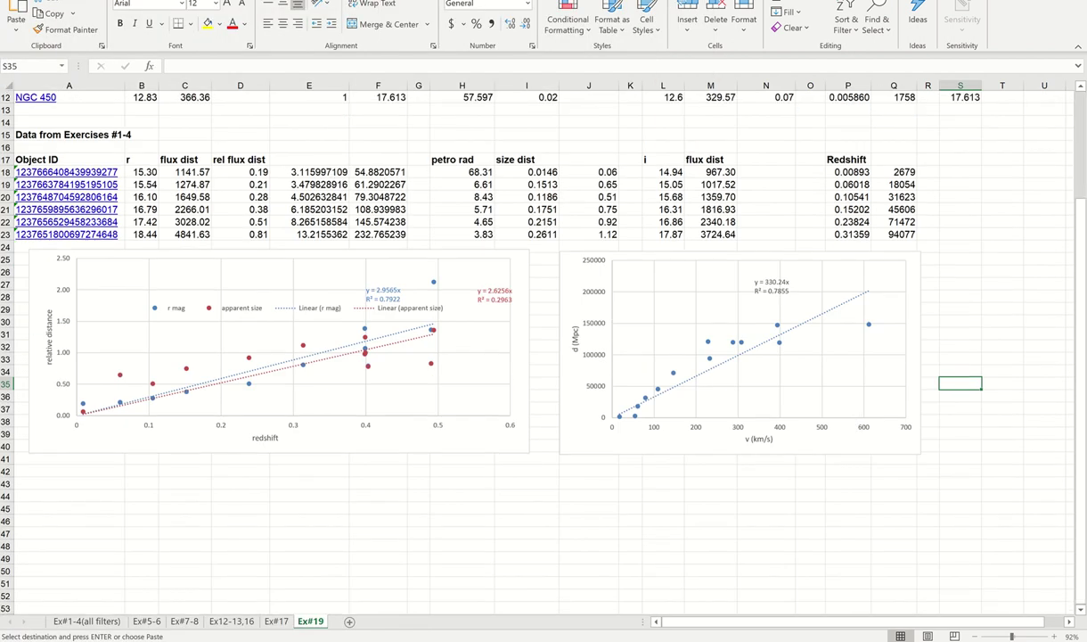
pyautogui.keyDown('ctrl'); pyautogui.scroll(10, 855, 431); pyautogui.keyUp('ctrl')
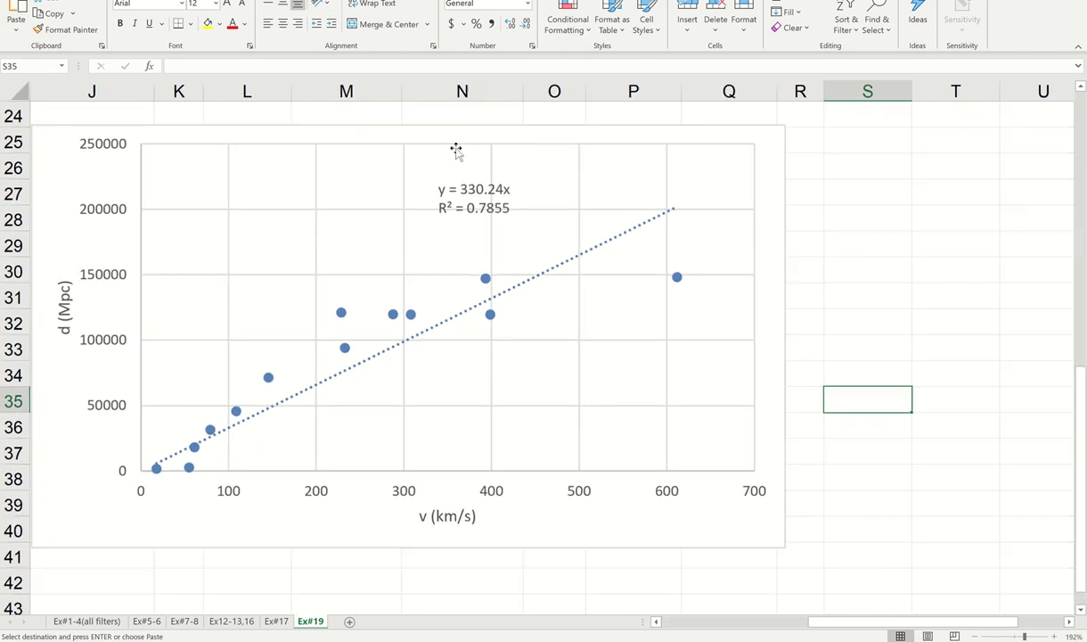